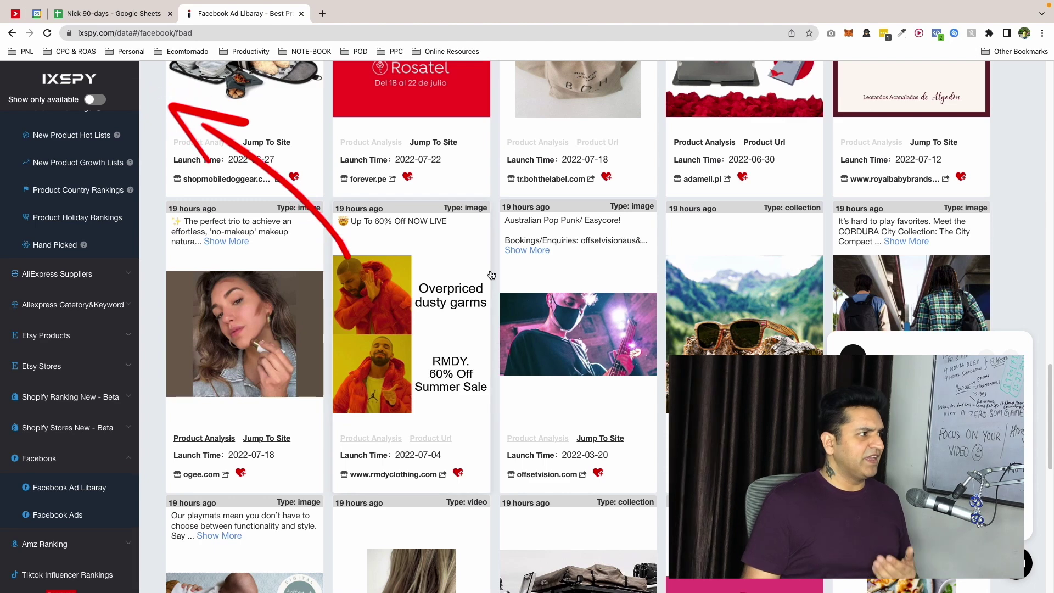
# Leave the Facebook ad library and open the main dashboard
pyautogui.scroll(3, 494, 266)
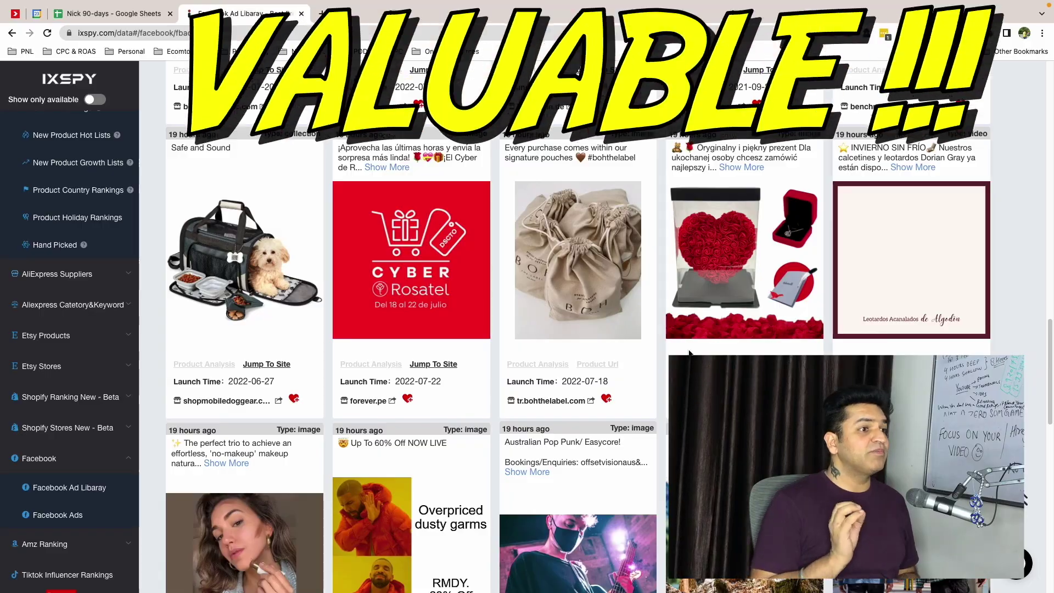
pyautogui.scroll(15, 384, 274)
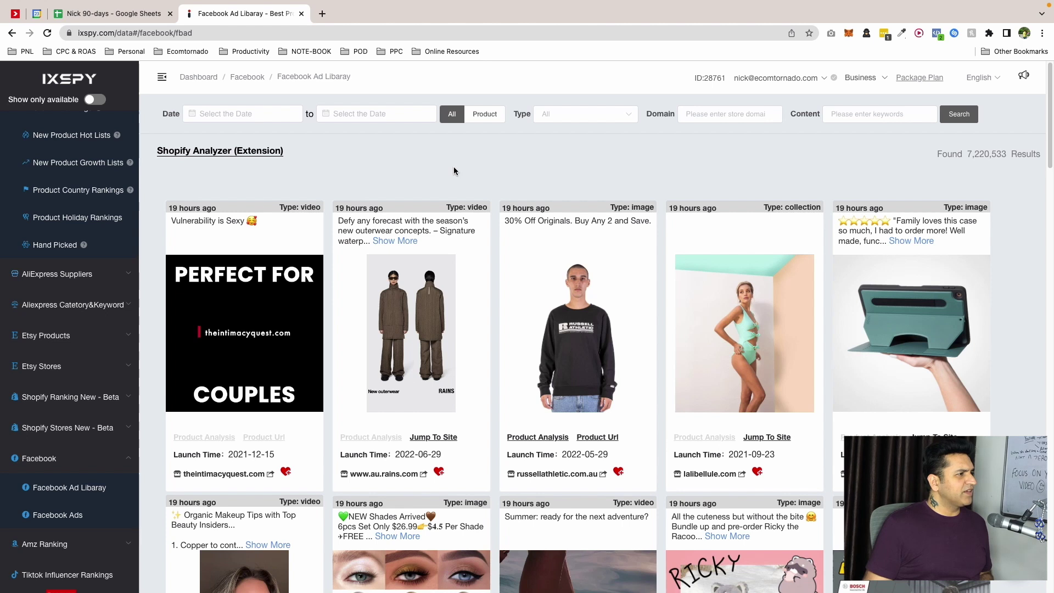
pyautogui.click(49, 129)
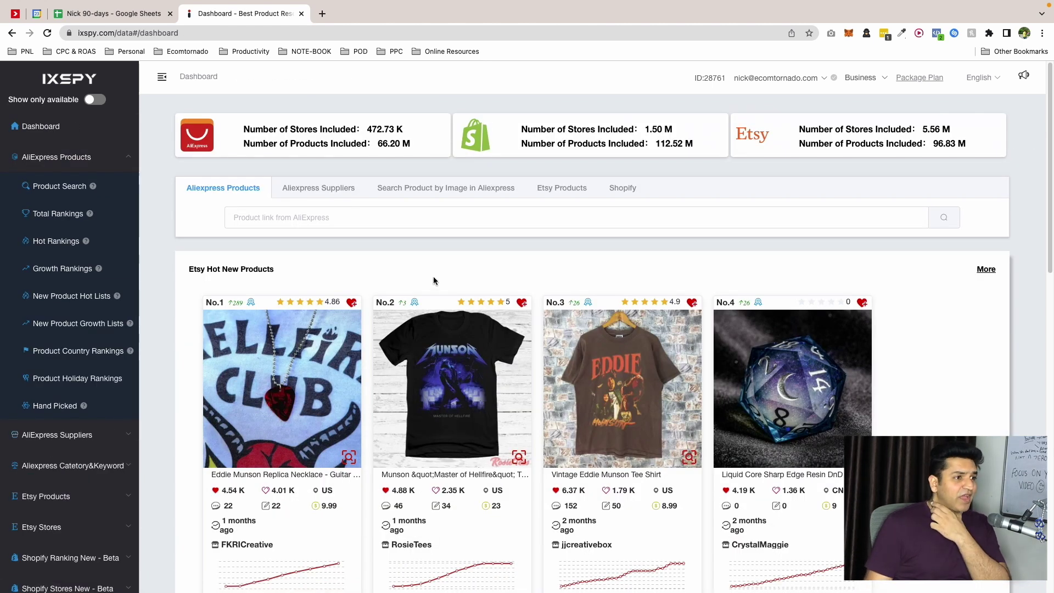
pyautogui.hotkey('ctrl', 'Left')
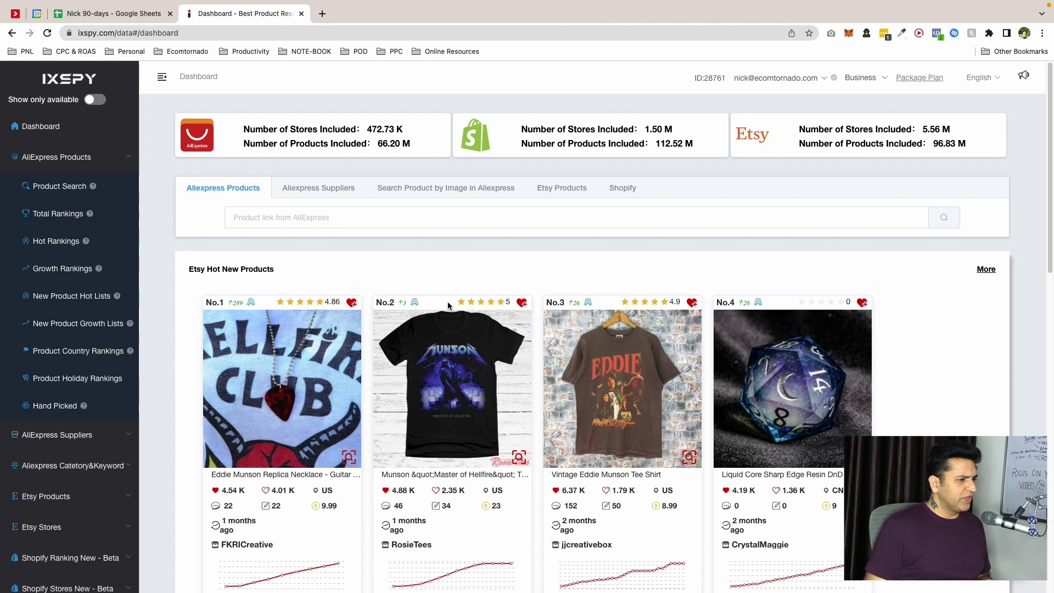
# Look through the dashboard's hot product sections and open the full list of Shopify hot products
pyautogui.scroll(-1, 448, 305)
pyautogui.scroll(-2, 289, 401)
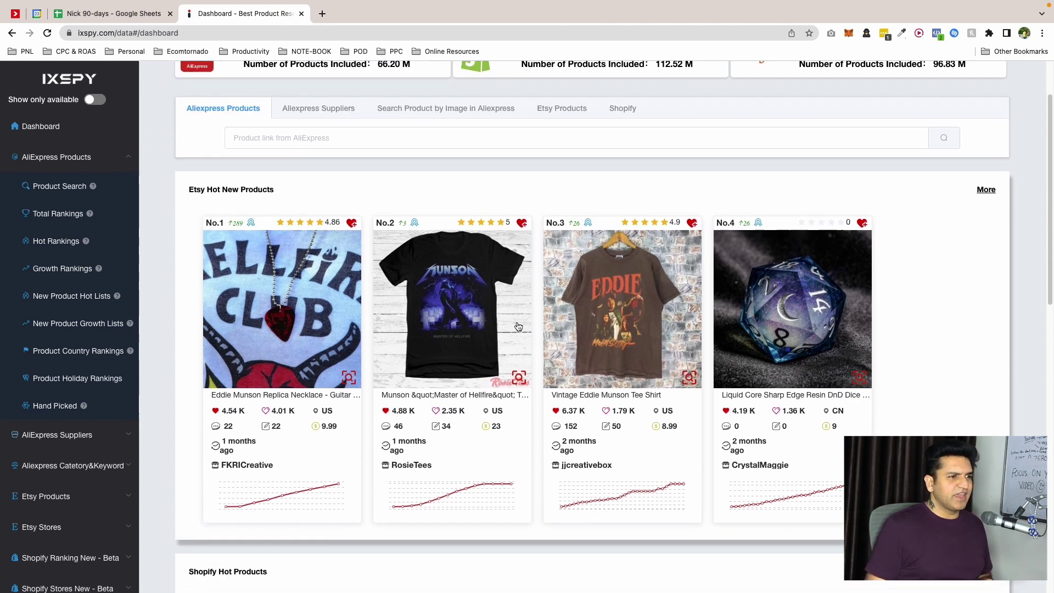
pyautogui.scroll(-5, 752, 336)
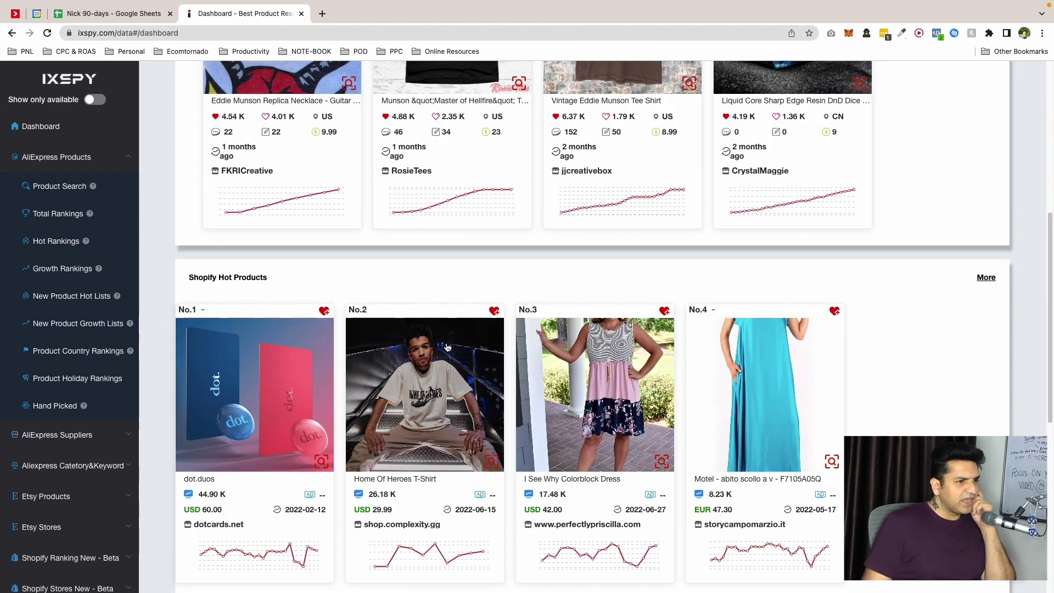
pyautogui.scroll(-2, 445, 344)
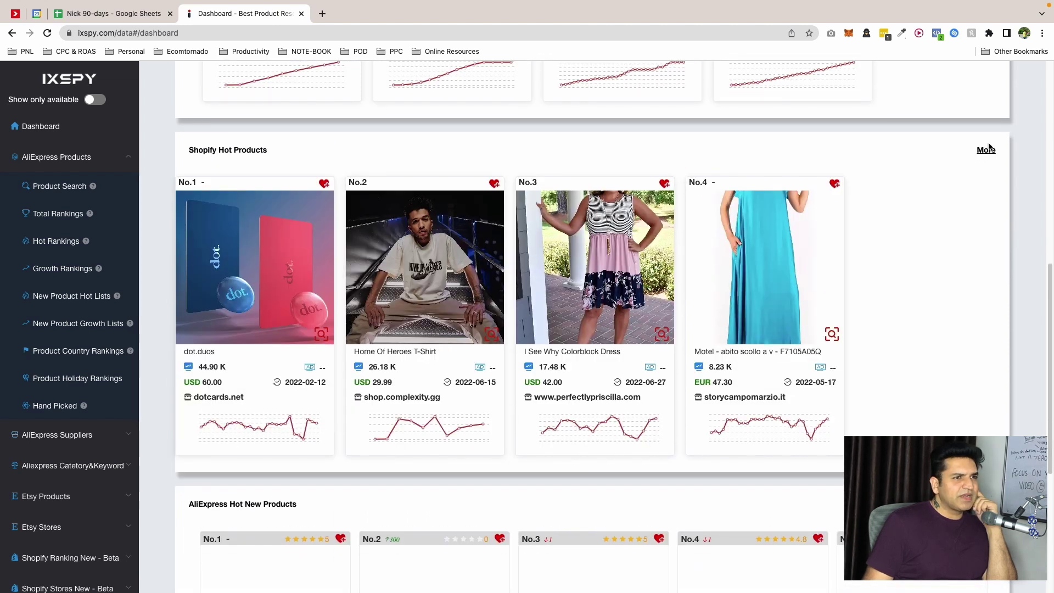
pyautogui.click(987, 153)
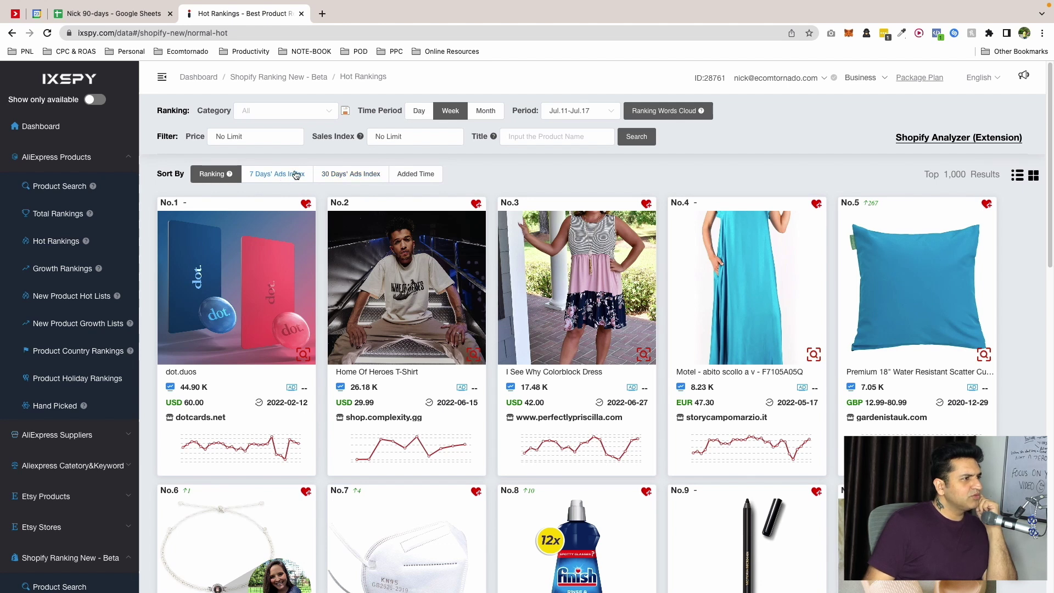
# Filter the Shopify hot rankings by the Wedding & Occasion Supplies category and browse the ranked products
pyautogui.click(274, 113)
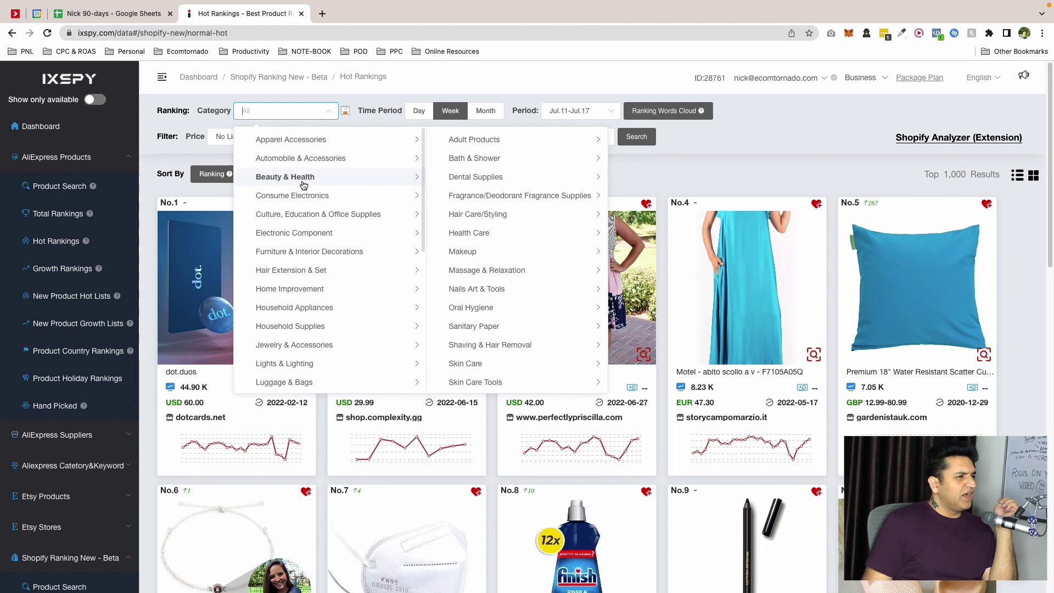
pyautogui.moveTo(301, 201)
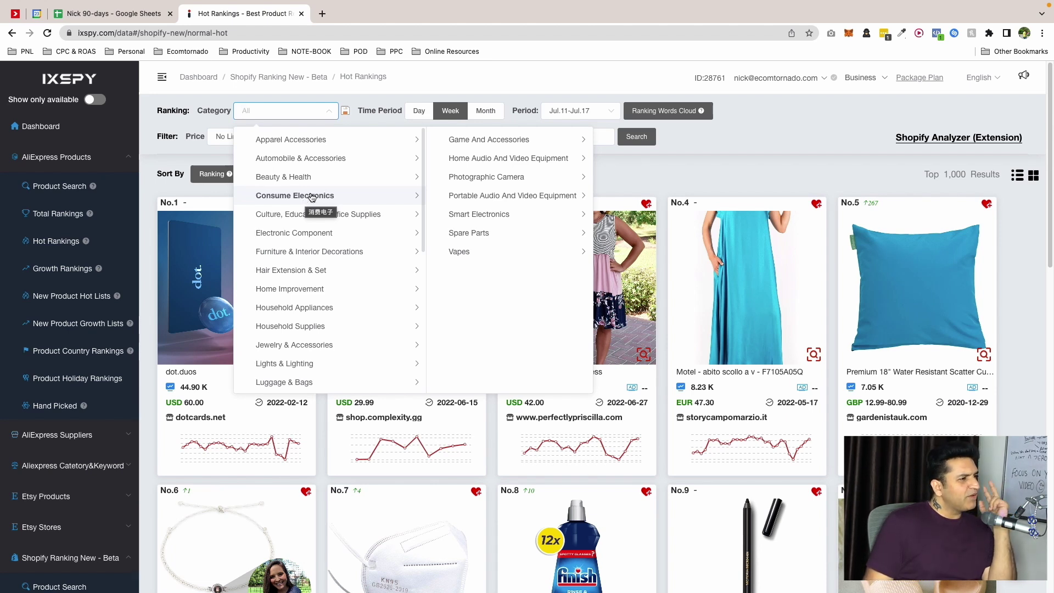
pyautogui.moveTo(323, 216)
pyautogui.scroll(-2, 324, 222)
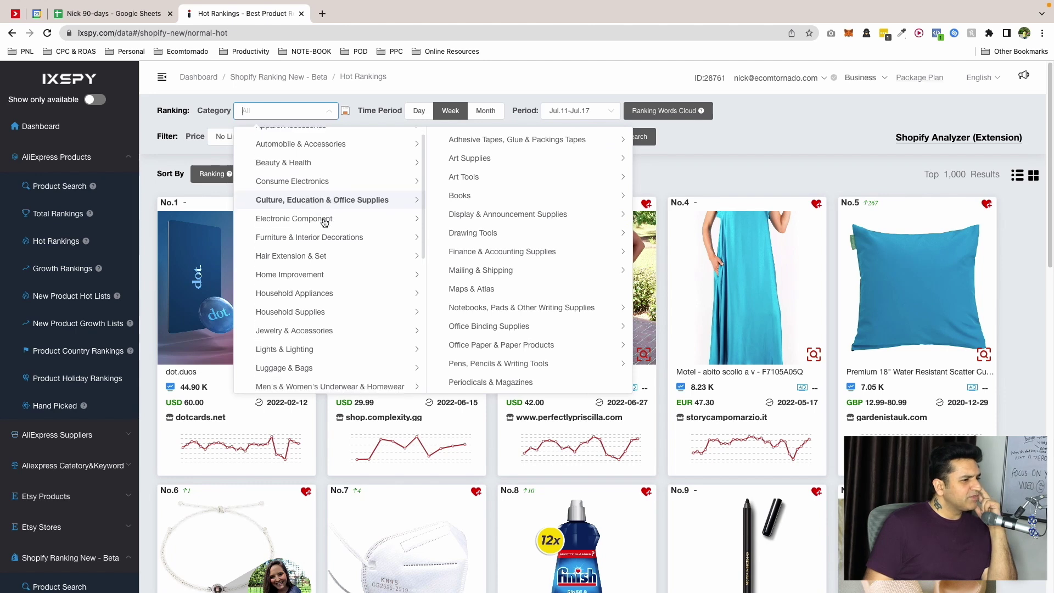
pyautogui.scroll(-5, 324, 223)
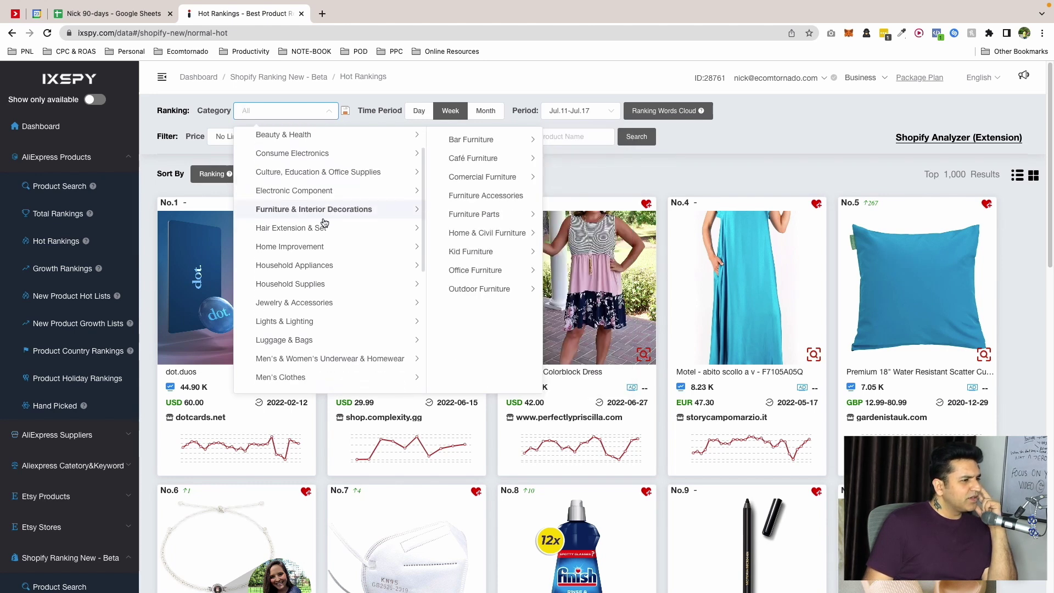
pyautogui.scroll(-3, 324, 221)
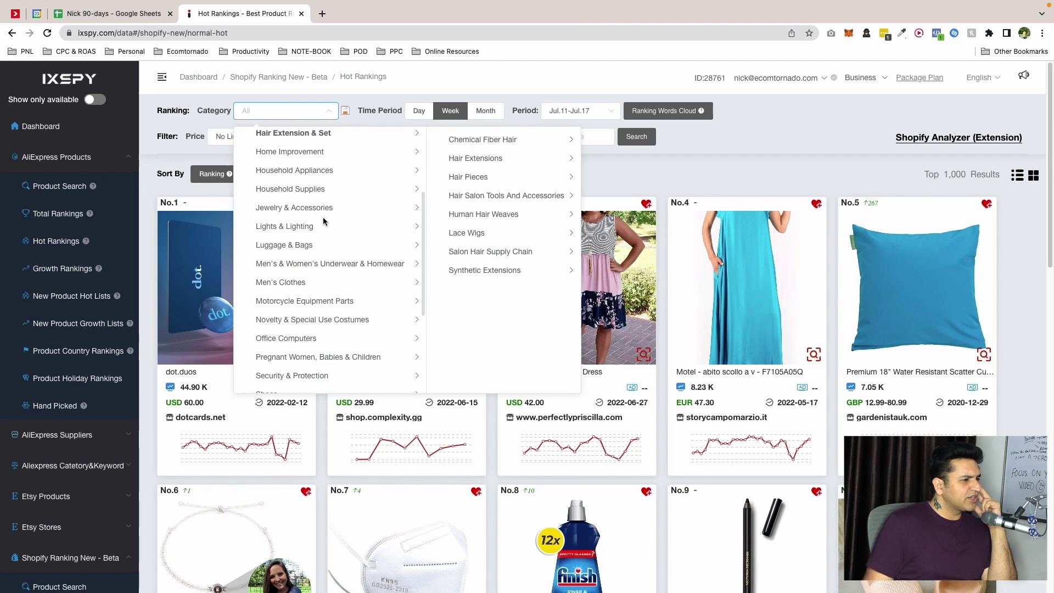
pyautogui.scroll(-5, 324, 221)
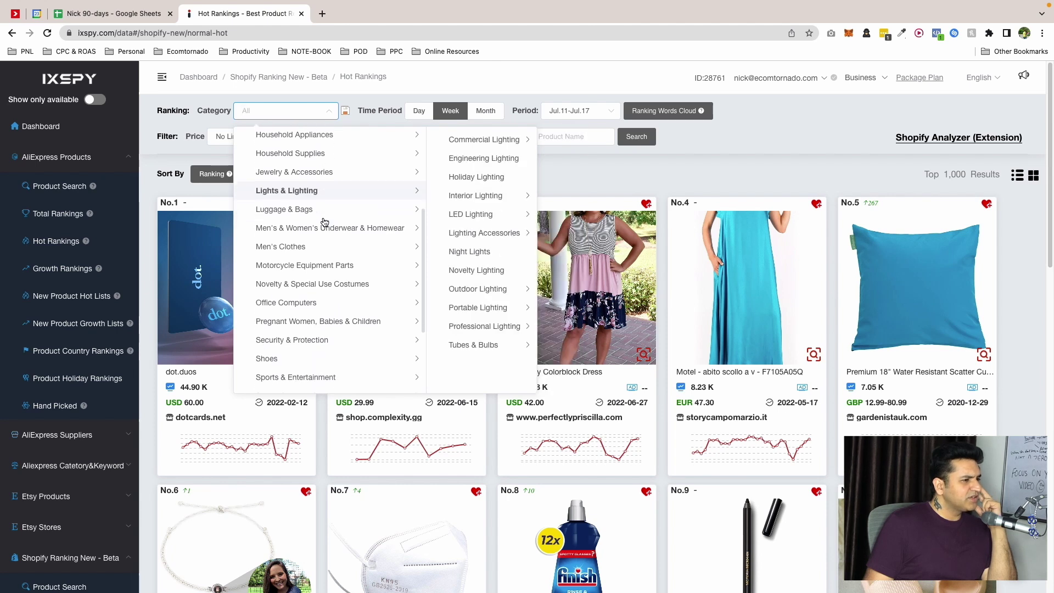
pyautogui.scroll(-5, 324, 221)
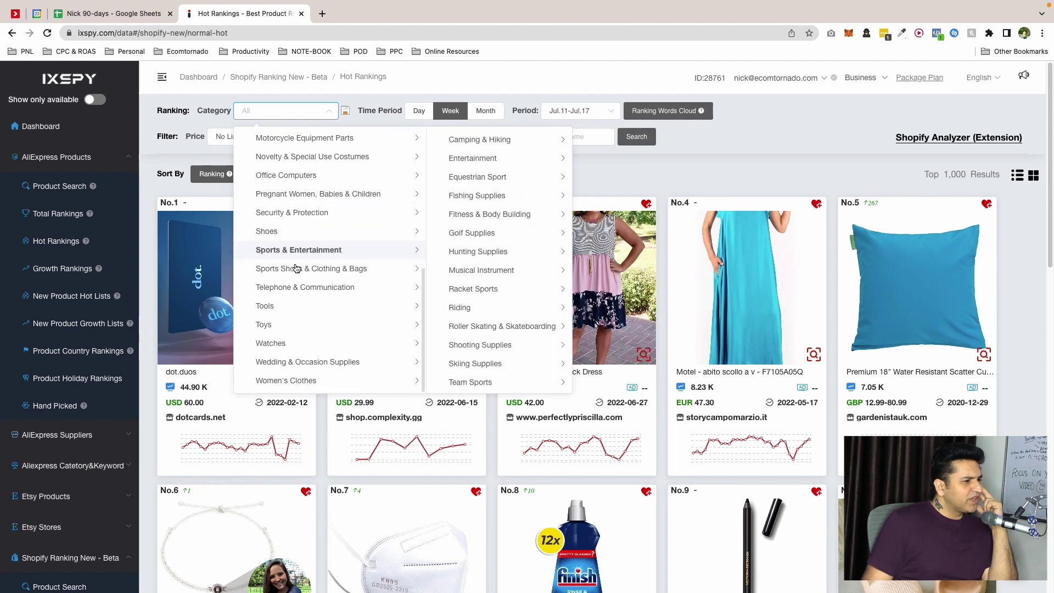
pyautogui.moveTo(277, 369)
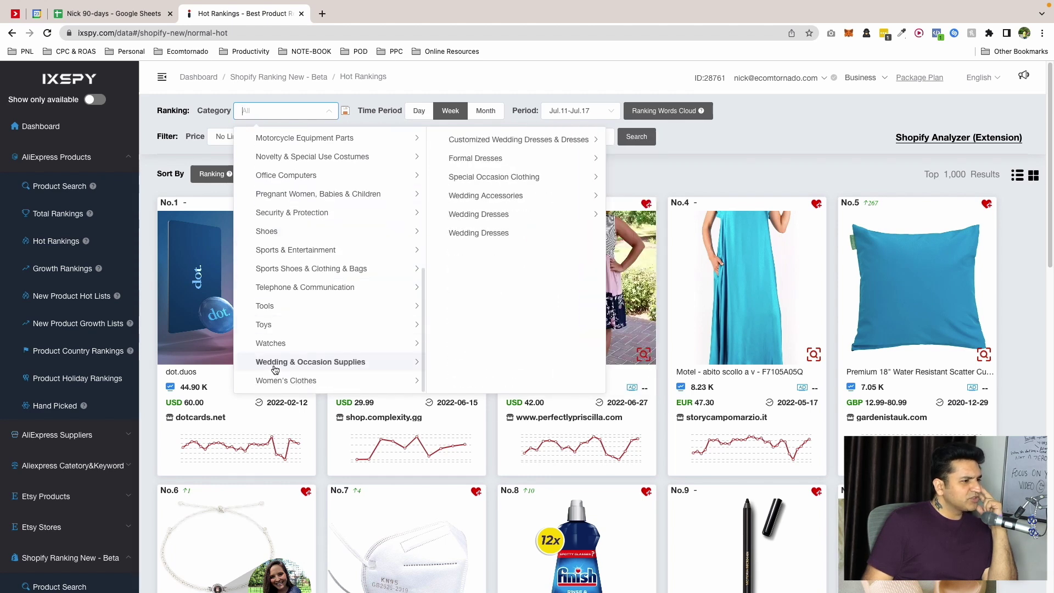
pyautogui.click(276, 368)
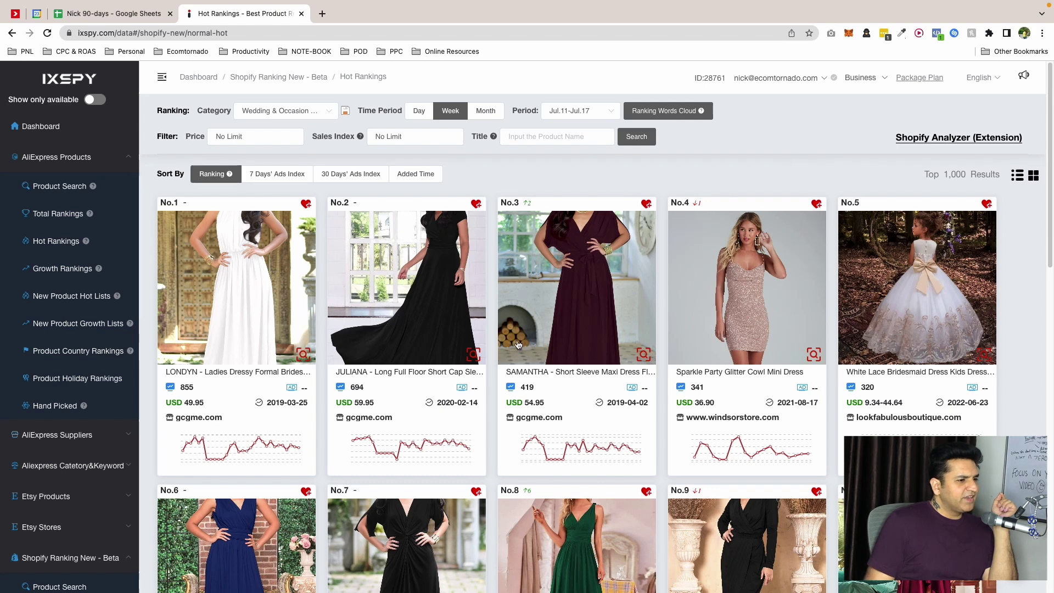
pyautogui.scroll(-13, 518, 345)
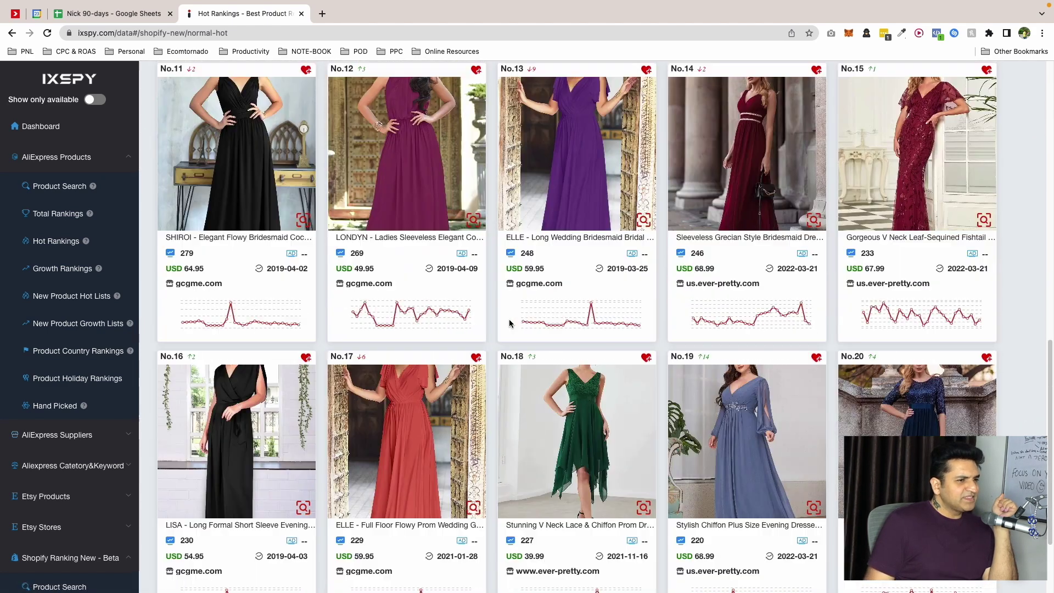
pyautogui.scroll(-2, 509, 323)
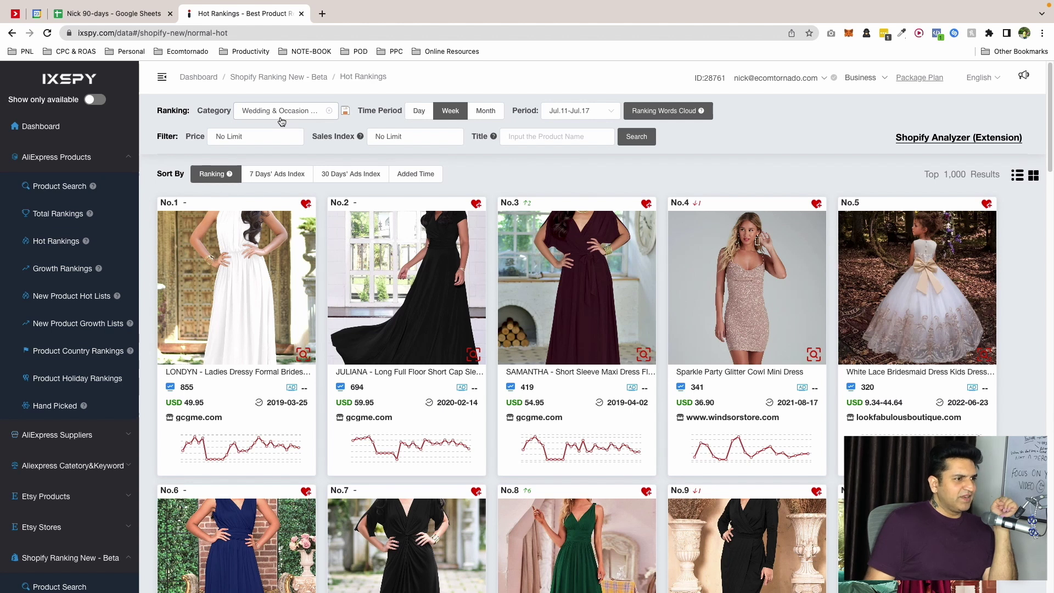
# Change the ranking category to Pregnant Women, Babies & Children
pyautogui.click(282, 111)
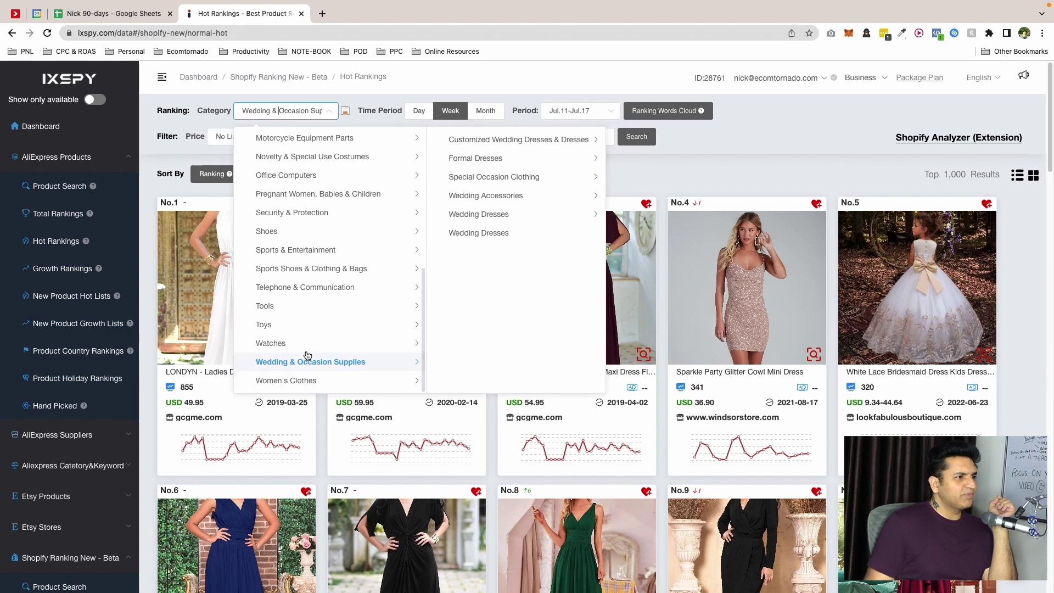
pyautogui.moveTo(307, 352)
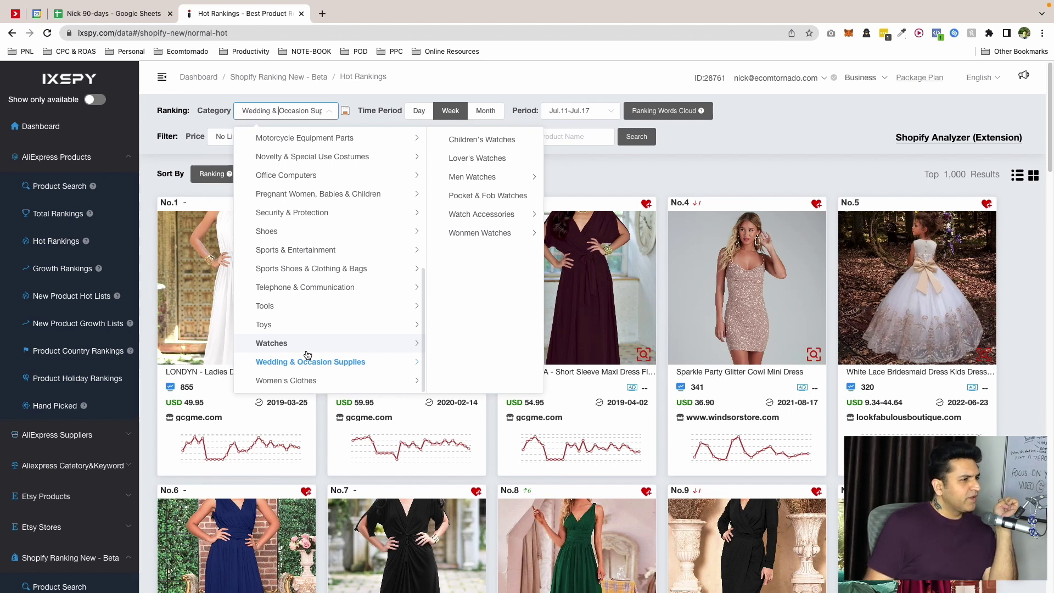
pyautogui.moveTo(280, 279)
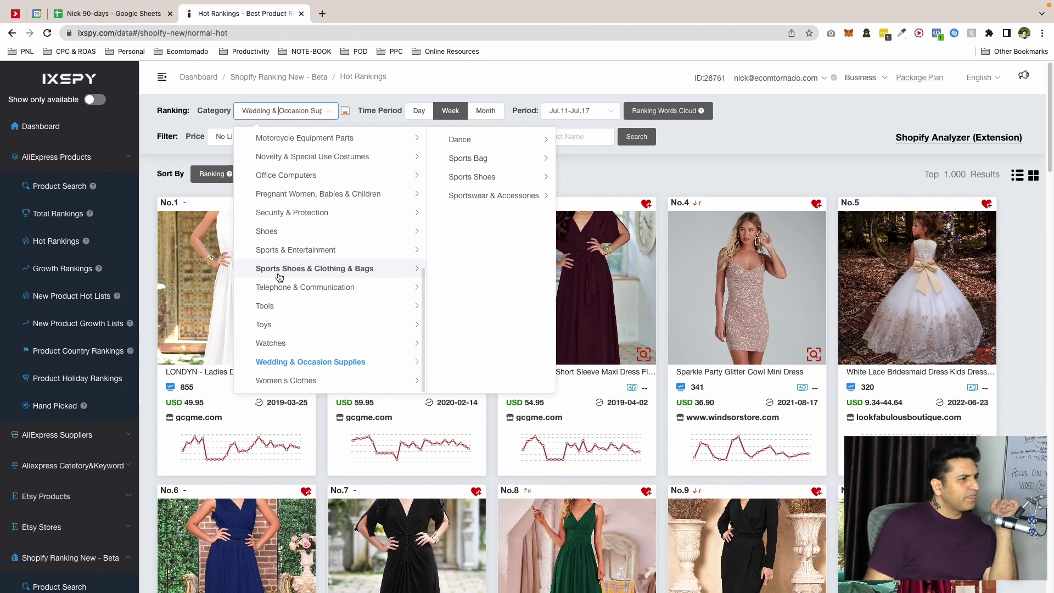
pyautogui.moveTo(302, 198)
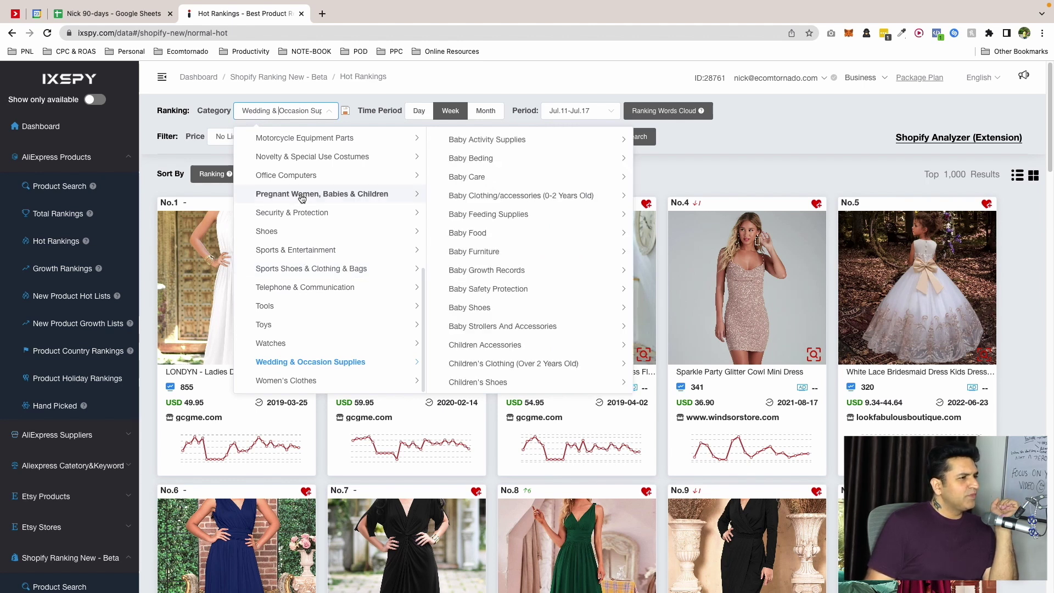
pyautogui.click(302, 197)
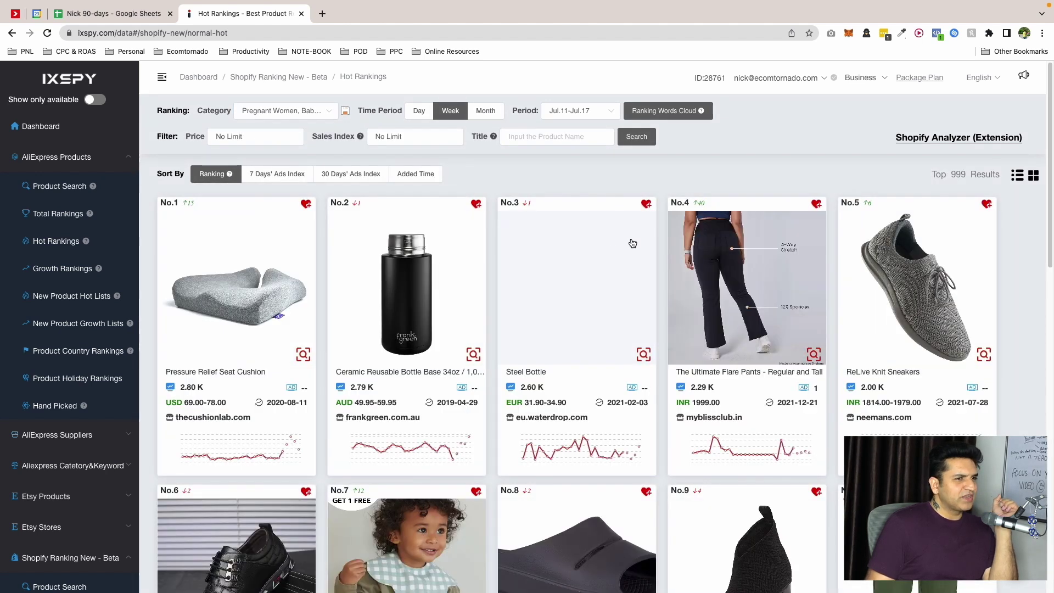
pyautogui.scroll(-1, 634, 319)
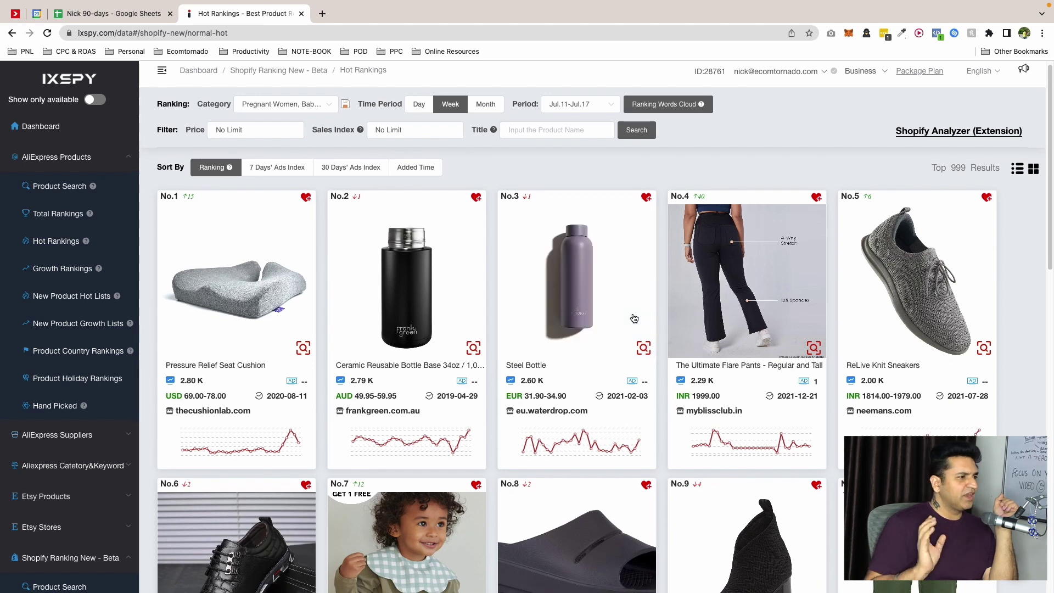
# Open the Pressure Relief Seat Cushion's image in a separate browser tab, browsing the lower-ranked products before viewing it
pyautogui.rightClick(244, 288)
pyautogui.click(251, 291)
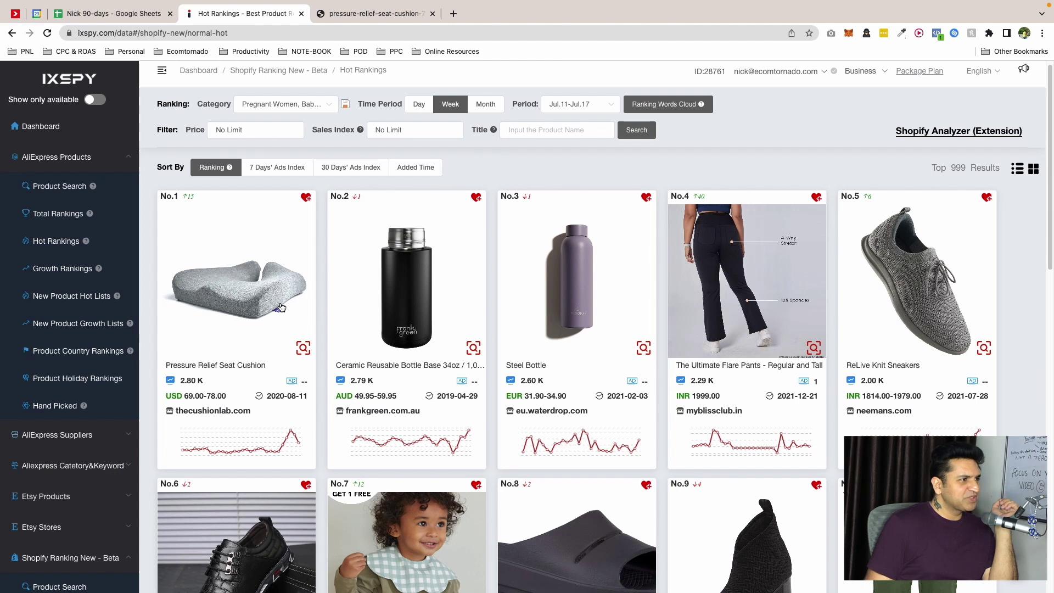
pyautogui.scroll(-3, 280, 307)
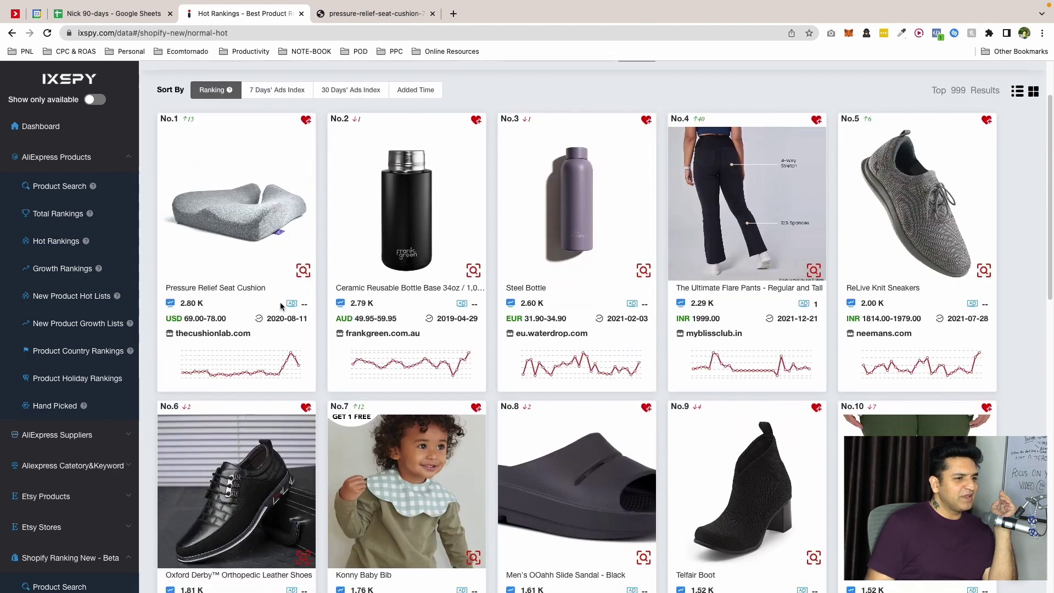
pyautogui.scroll(-3, 280, 306)
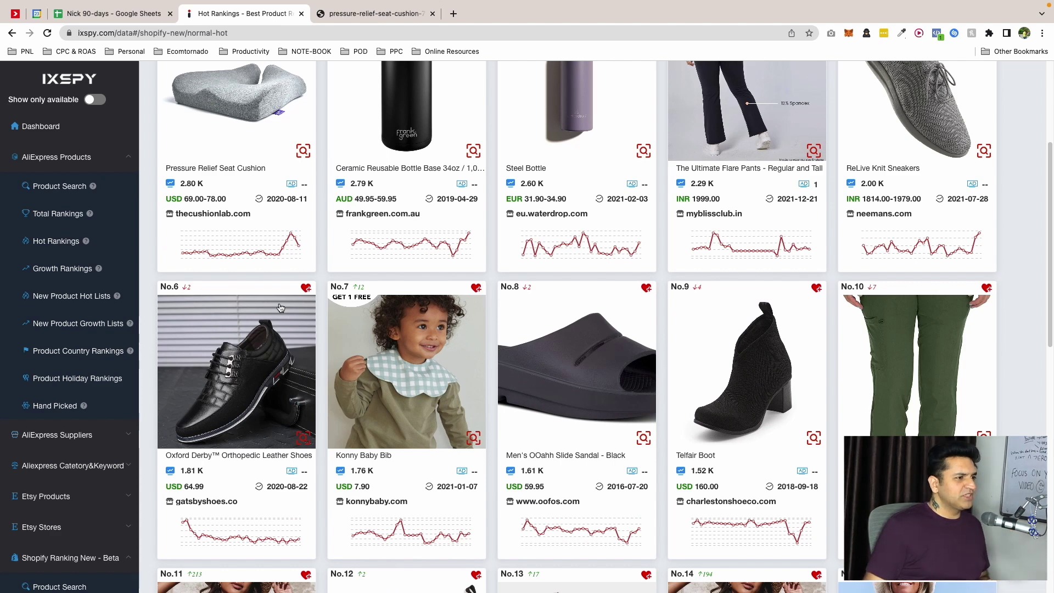
pyautogui.scroll(-10, 516, 370)
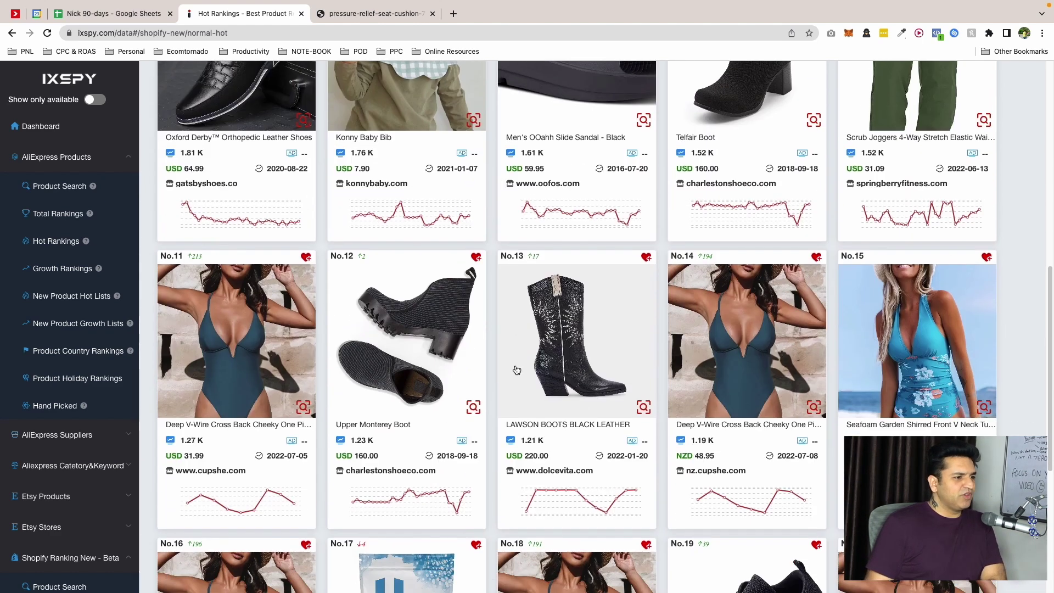
pyautogui.scroll(-5, 516, 369)
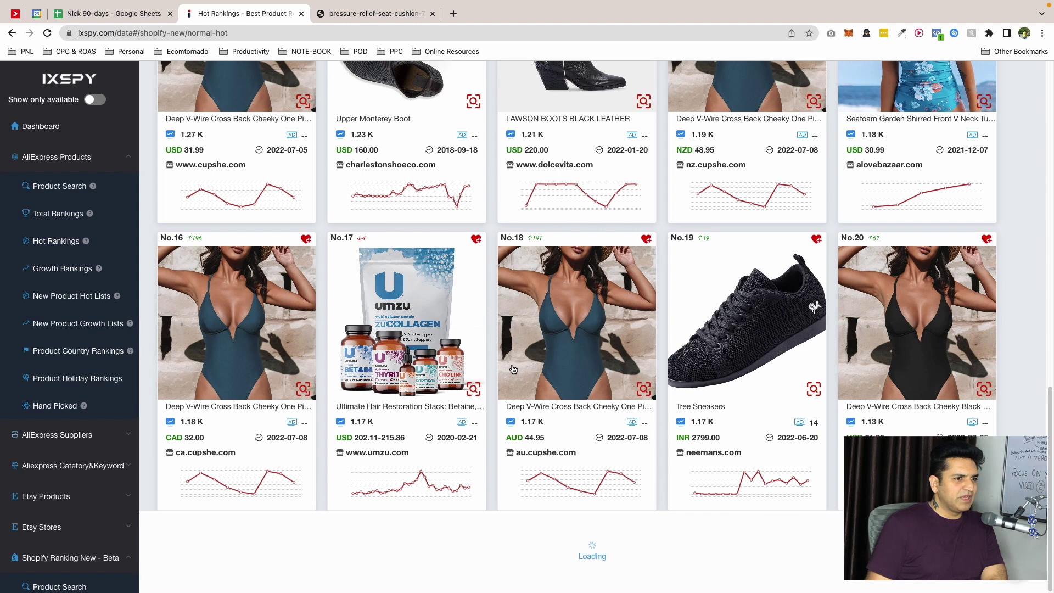
pyautogui.click(363, 17)
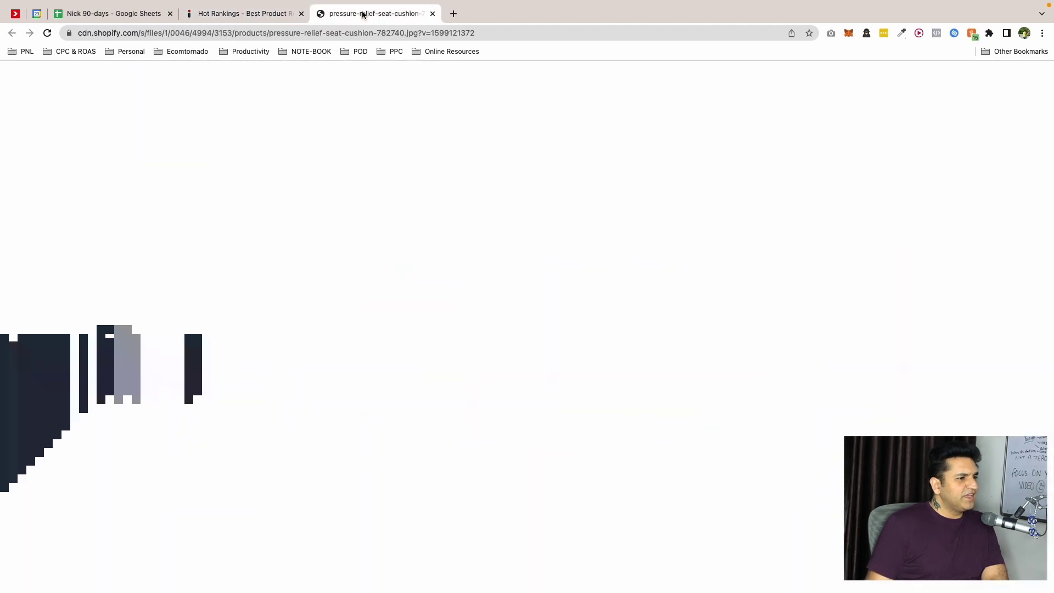
# Return to the rankings, view the Pressure Relief Seat Cushion's product ads and visit the advertiser's store, thecushionlab.com
pyautogui.click(258, 13)
pyautogui.scroll(15, 345, 291)
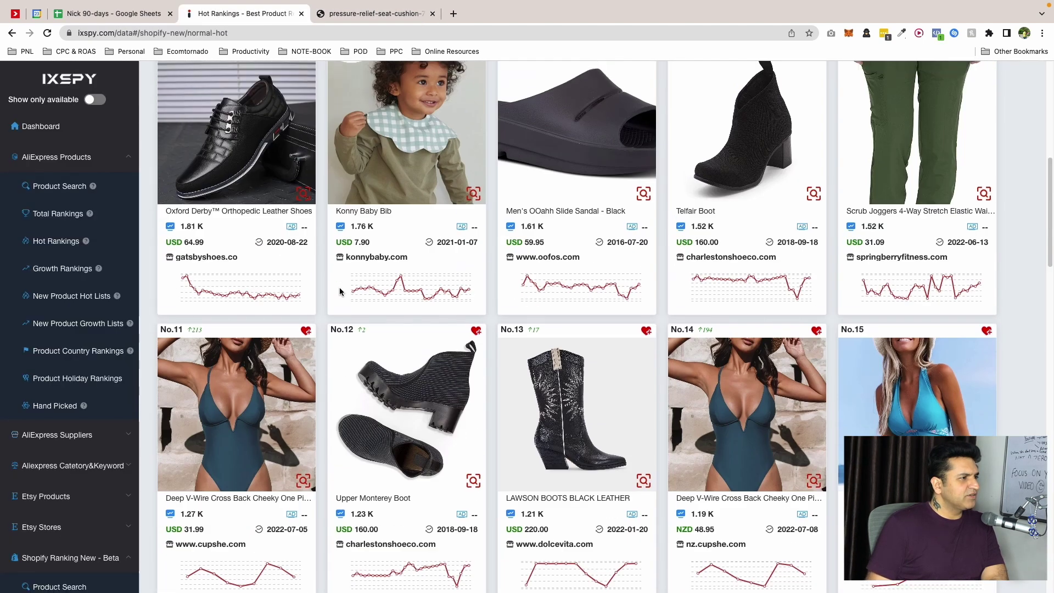
pyautogui.click(230, 263)
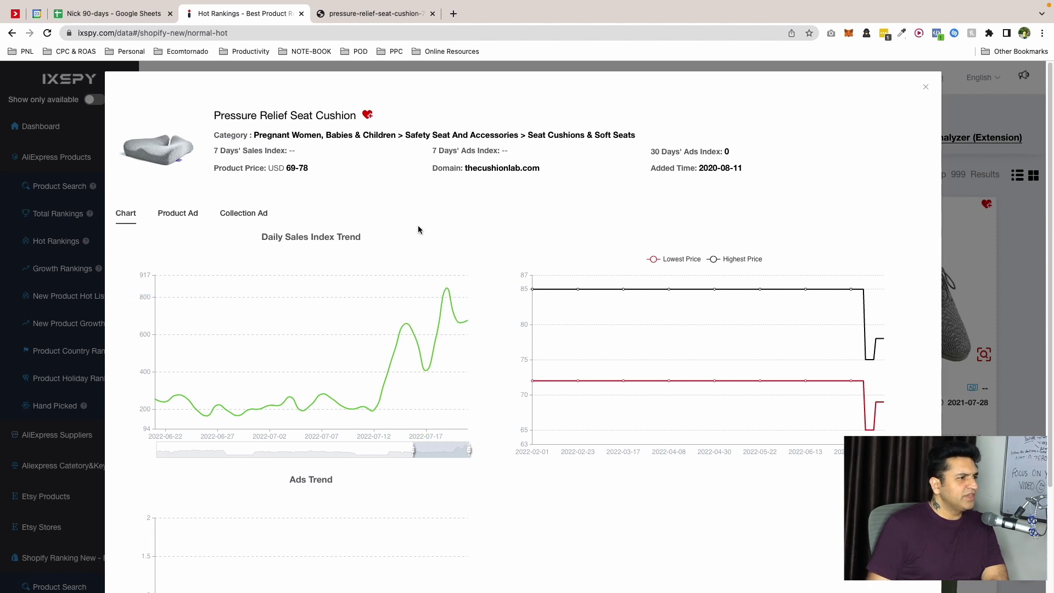
pyautogui.click(187, 220)
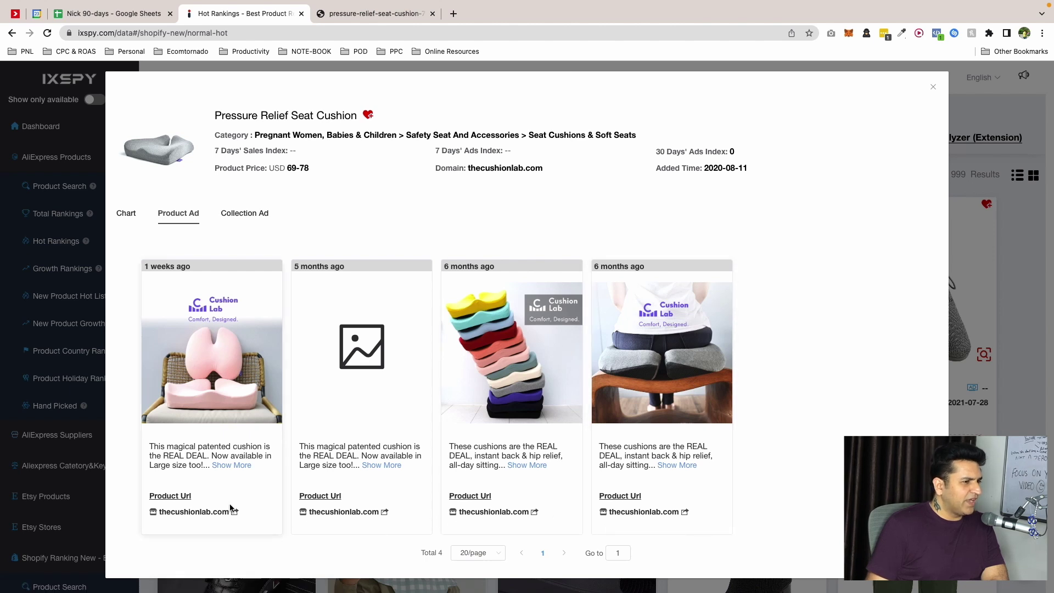
pyautogui.click(685, 512)
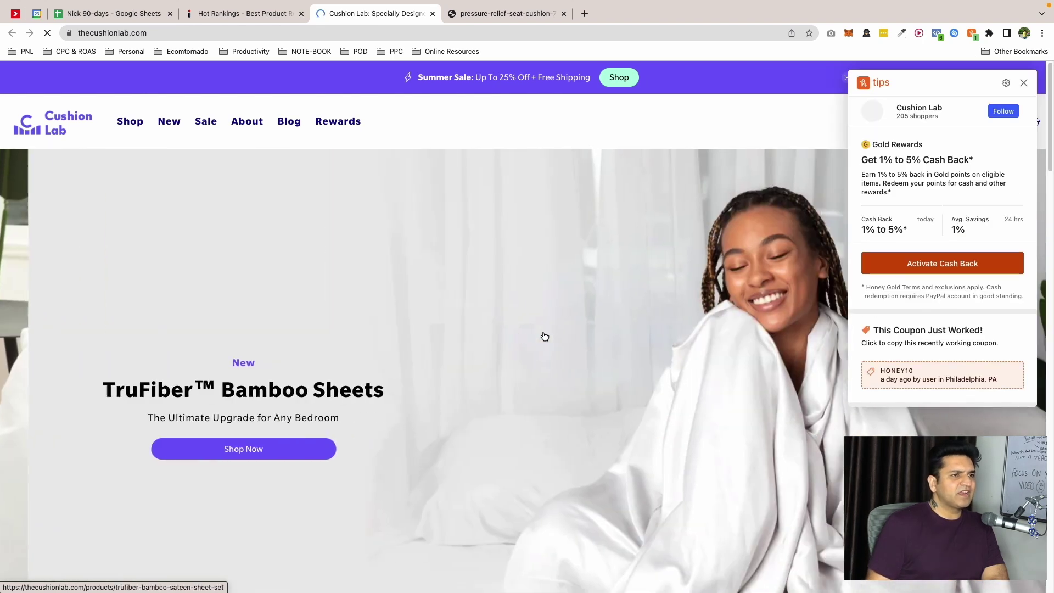
# Dismiss the cash-back tips popup on the Cushion Lab homepage and compare the store with the seat cushion's product ads
pyautogui.click(1024, 83)
pyautogui.scroll(-3, 610, 361)
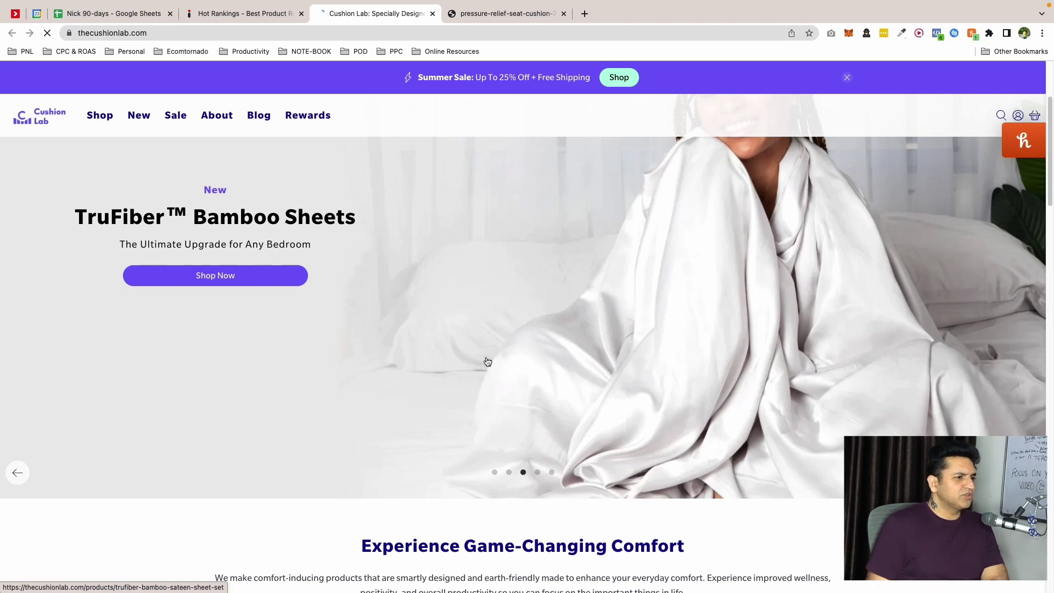
pyautogui.scroll(-5, 488, 362)
pyautogui.scroll(6, 487, 359)
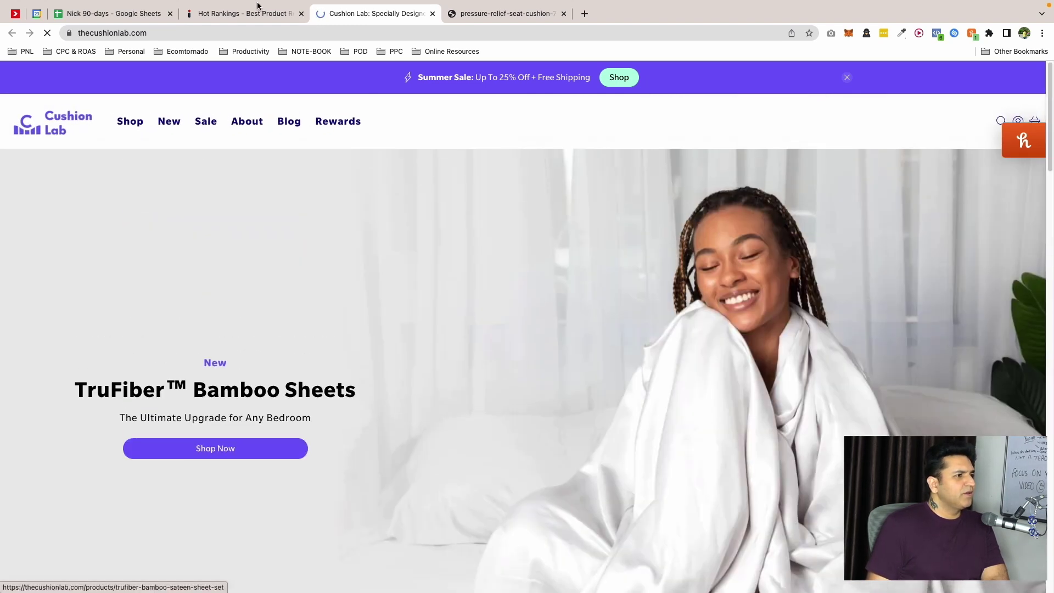
pyautogui.click(244, 14)
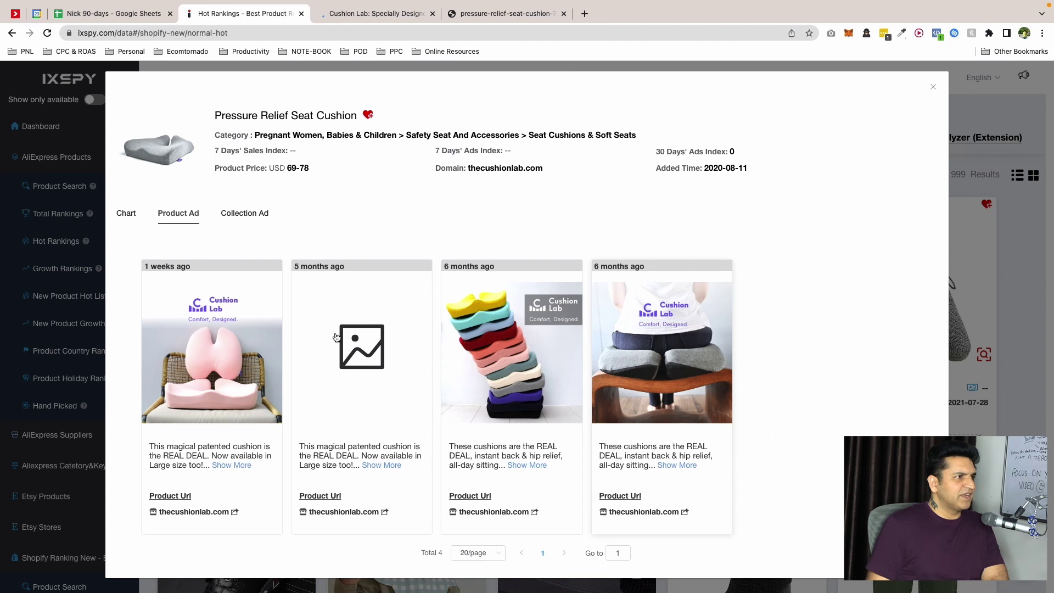
pyautogui.click(379, 14)
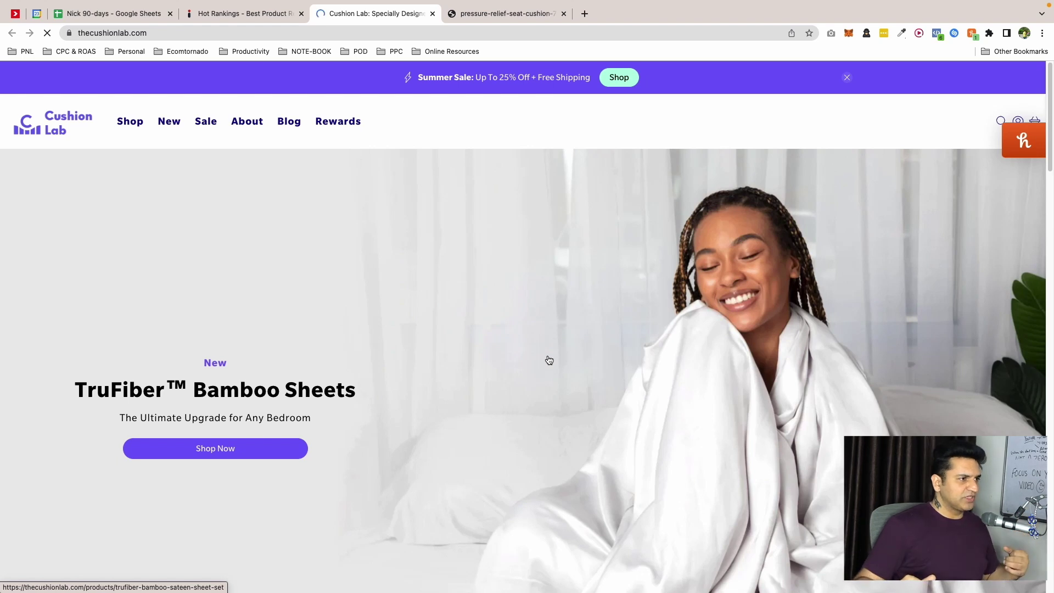
# Examine the Cushion Lab homepage's branding, press mentions, fan-favorite products, customer testimonials and footer
pyautogui.scroll(-5, 549, 359)
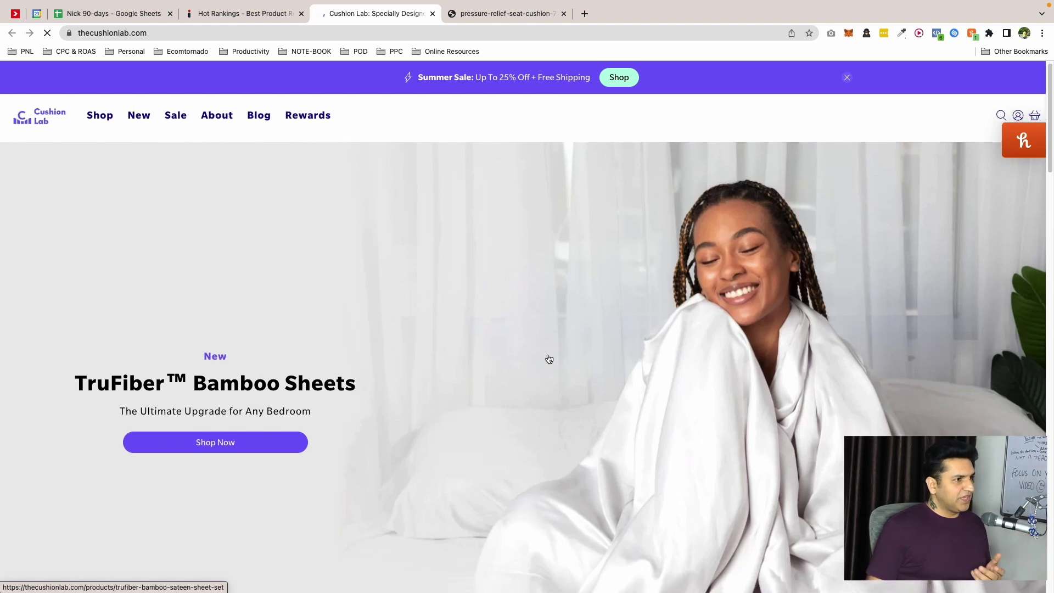
pyautogui.scroll(-10, 549, 357)
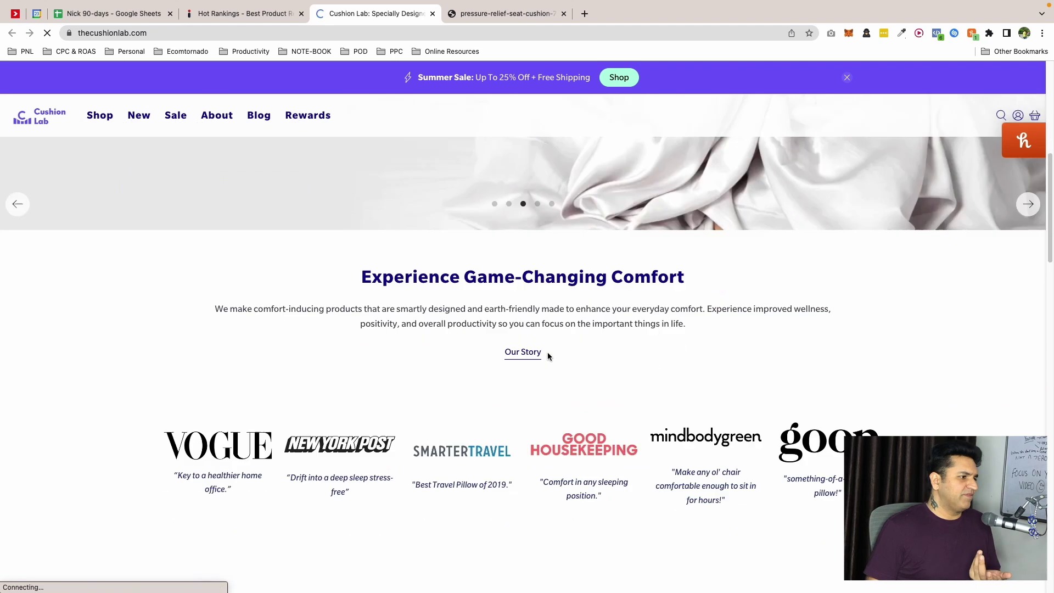
pyautogui.scroll(10, 563, 365)
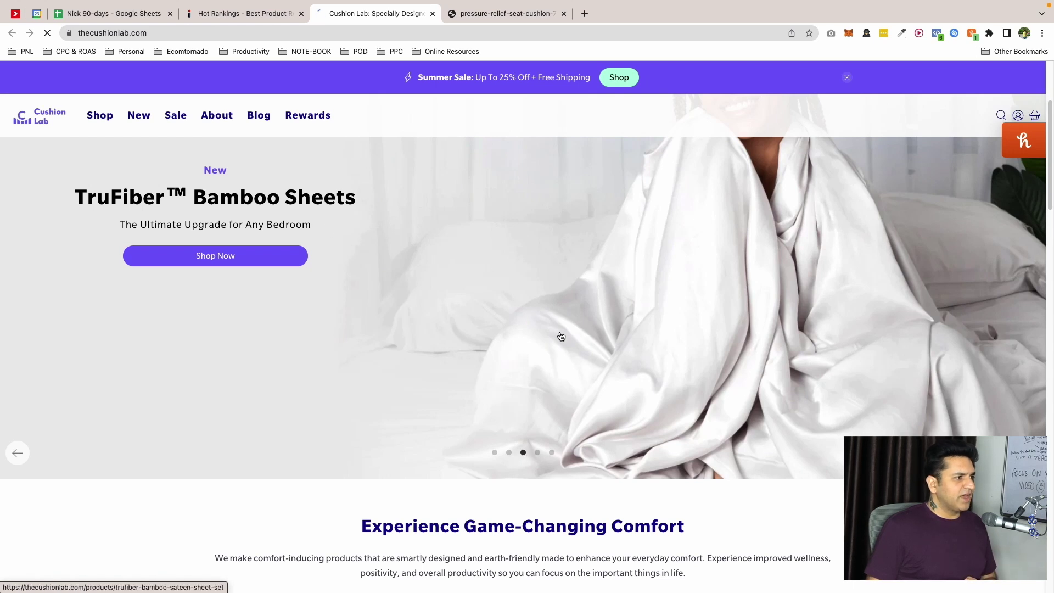
pyautogui.scroll(-6, 567, 346)
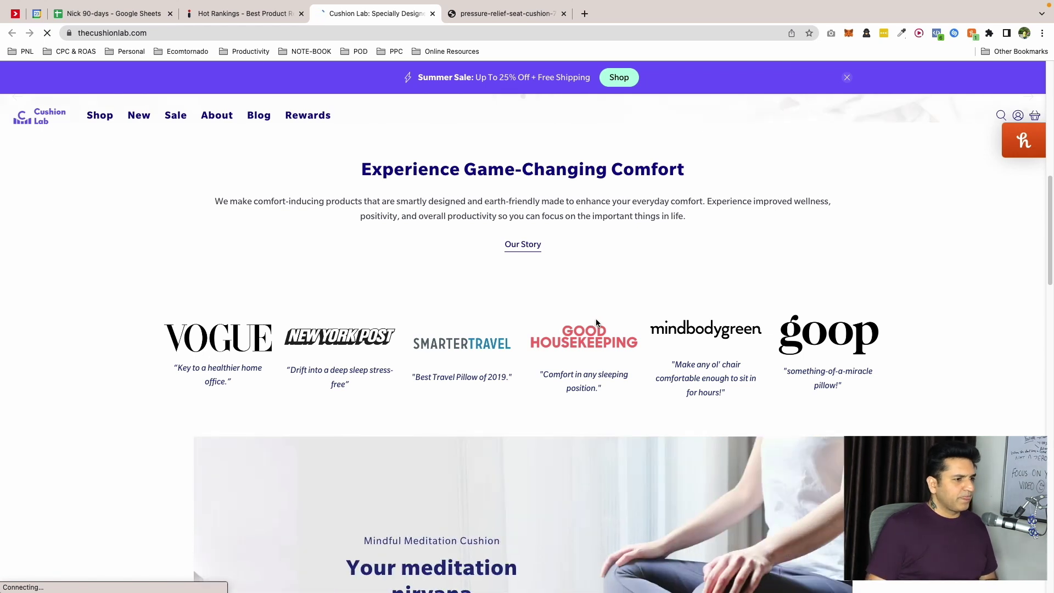
pyautogui.scroll(-6, 593, 322)
pyautogui.scroll(-6, 546, 366)
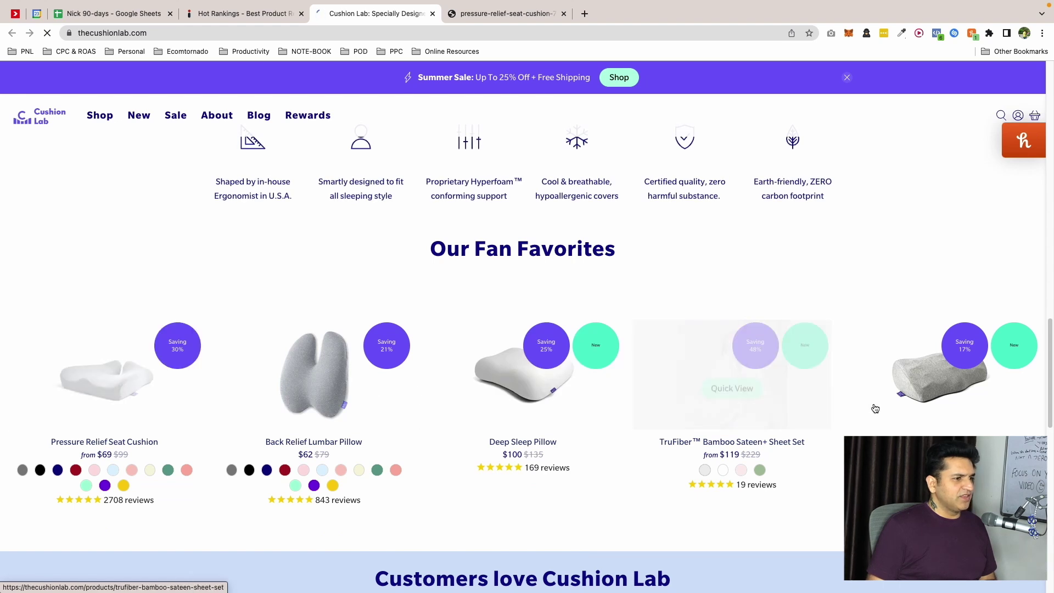
pyautogui.scroll(-5, 385, 379)
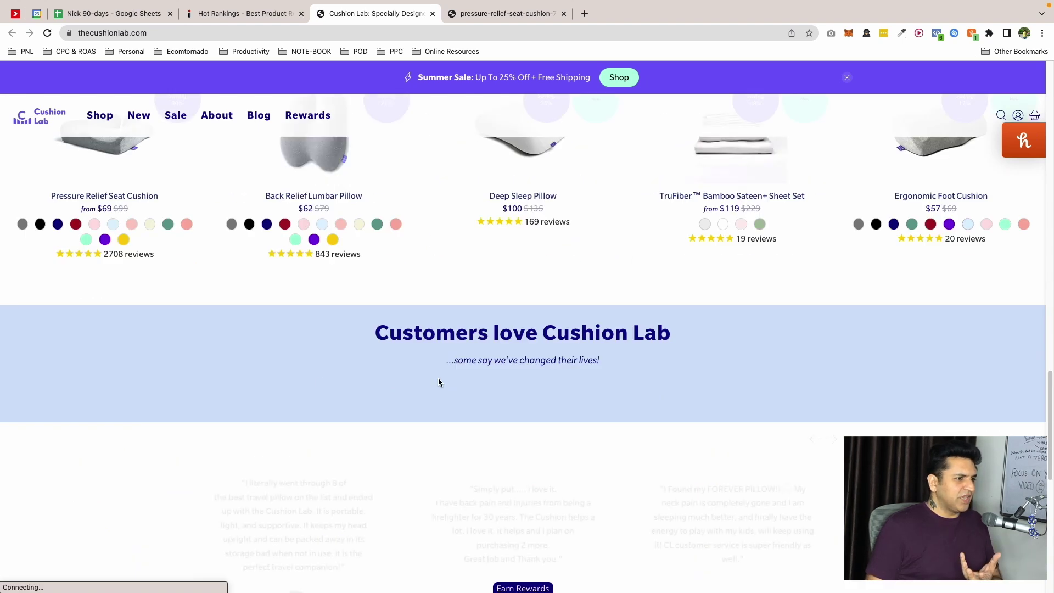
pyautogui.scroll(-6, 438, 379)
pyautogui.scroll(-2, 438, 379)
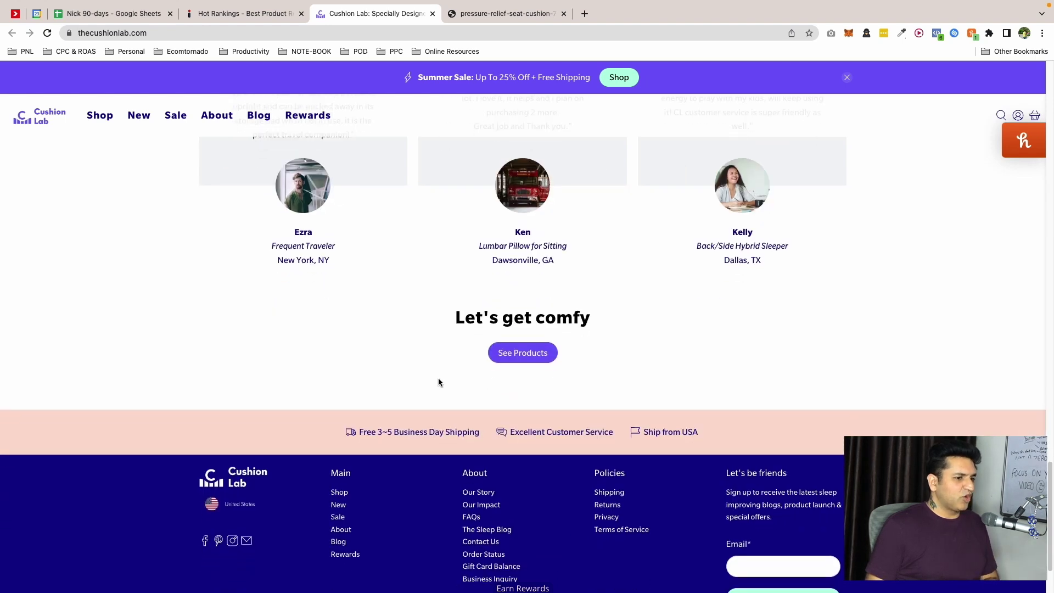
pyautogui.scroll(-1, 439, 381)
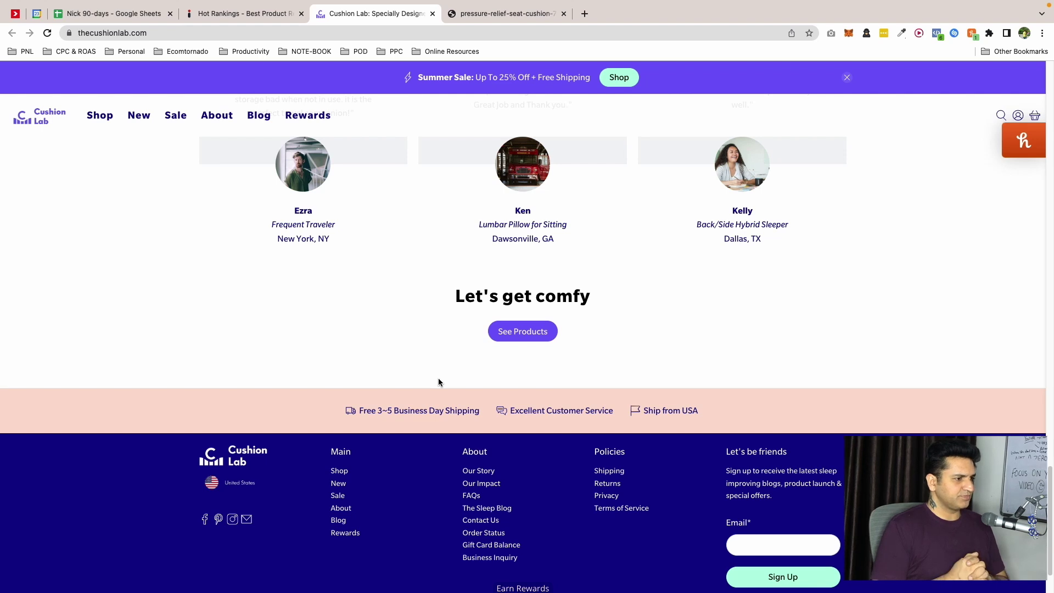
pyautogui.scroll(10, 450, 345)
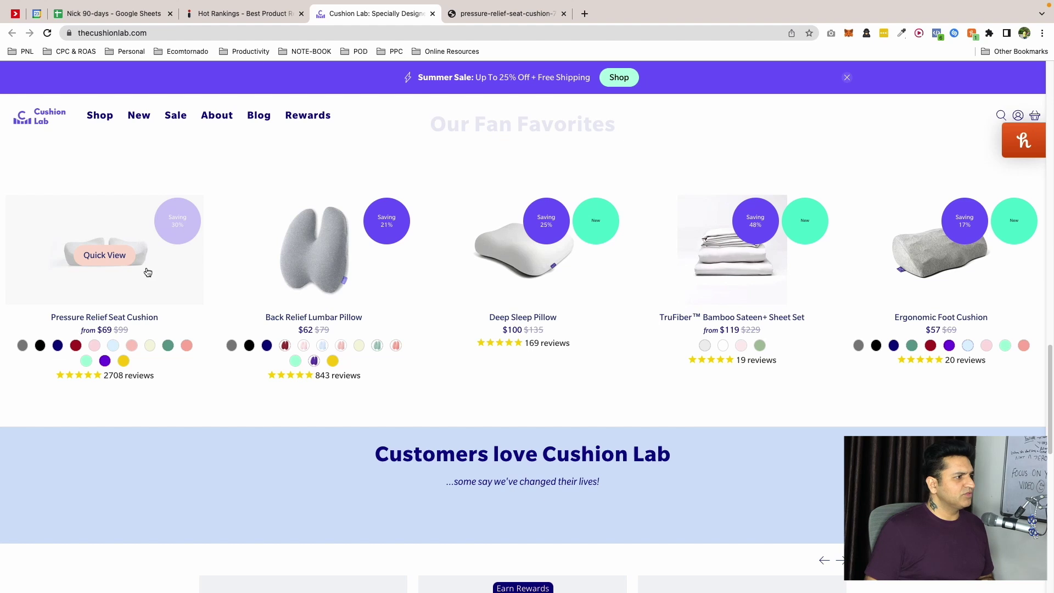
# Visit the store's Pressure Relief Seat Cushion page, dismiss the tips popup and examine its pricing offers, description, options and FAQ
pyautogui.click(147, 272)
pyautogui.scroll(-10, 729, 397)
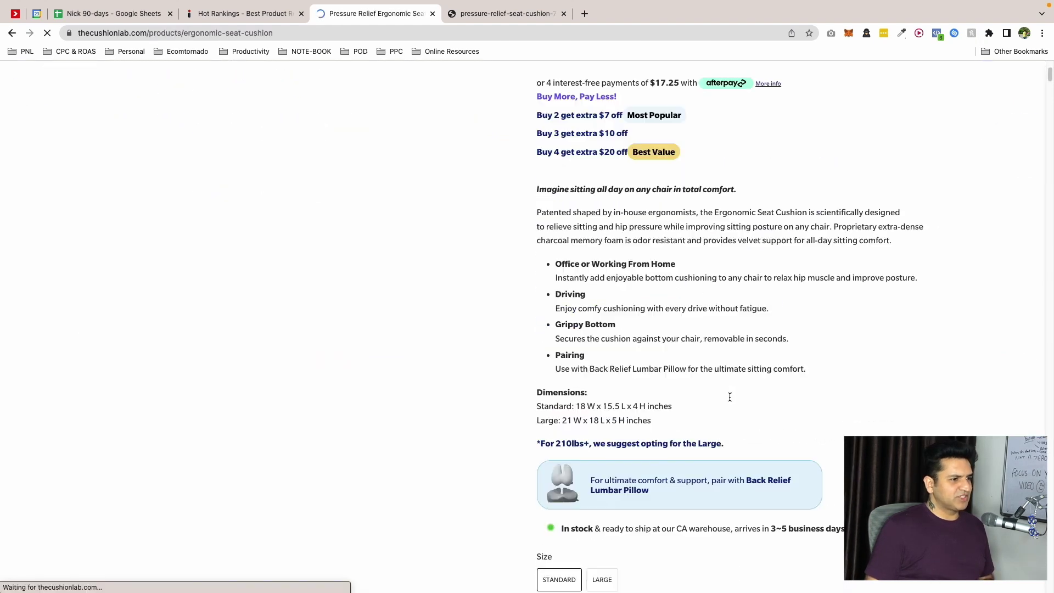
pyautogui.scroll(-3, 730, 400)
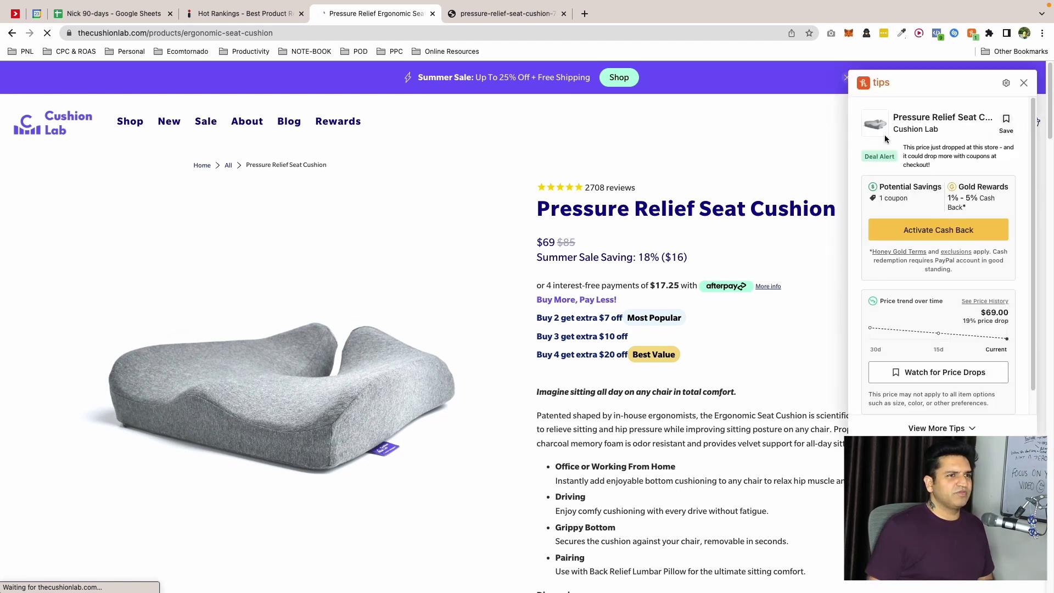
pyautogui.click(1024, 83)
pyautogui.scroll(-10, 667, 354)
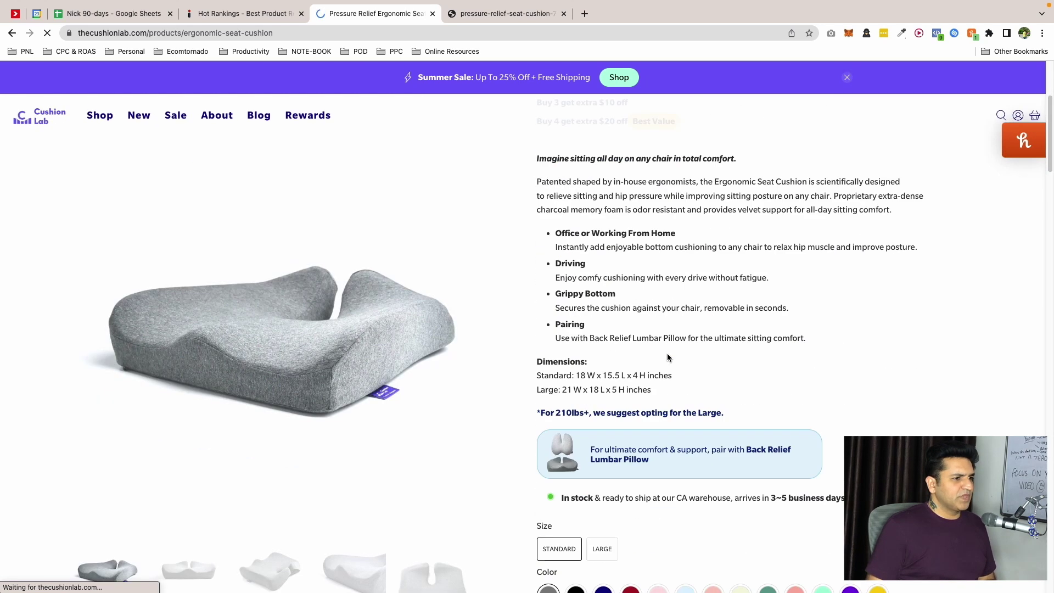
pyautogui.scroll(-14, 668, 356)
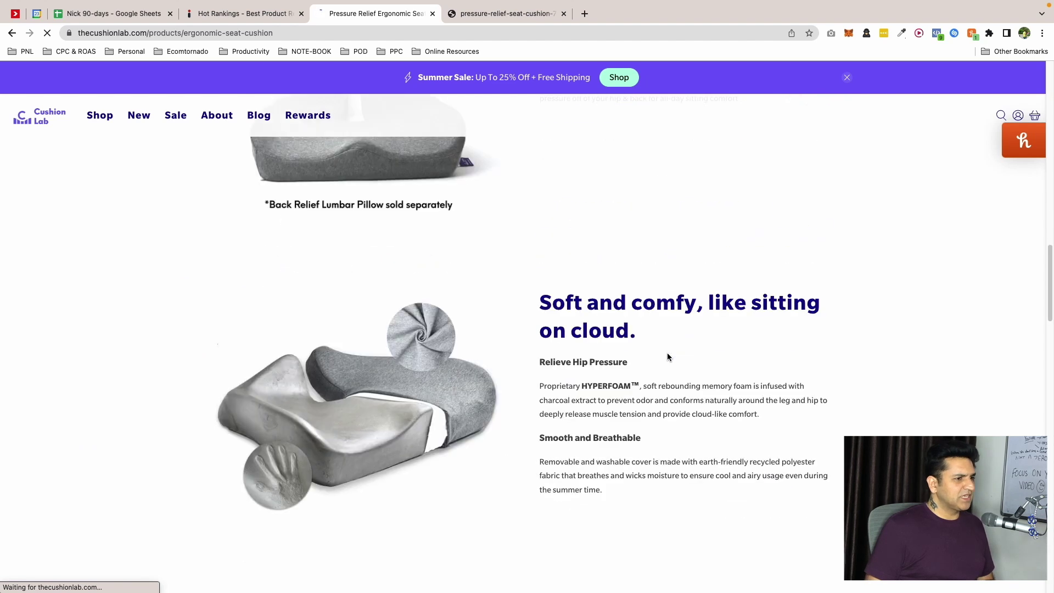
pyautogui.scroll(-10, 668, 357)
pyautogui.scroll(20, 667, 352)
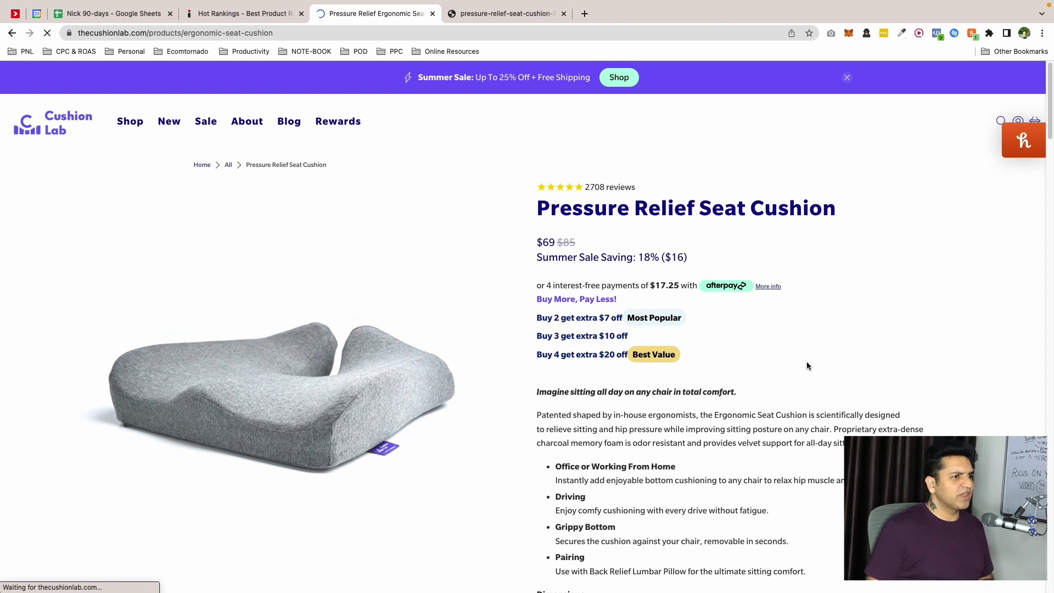
pyautogui.scroll(-10, 807, 365)
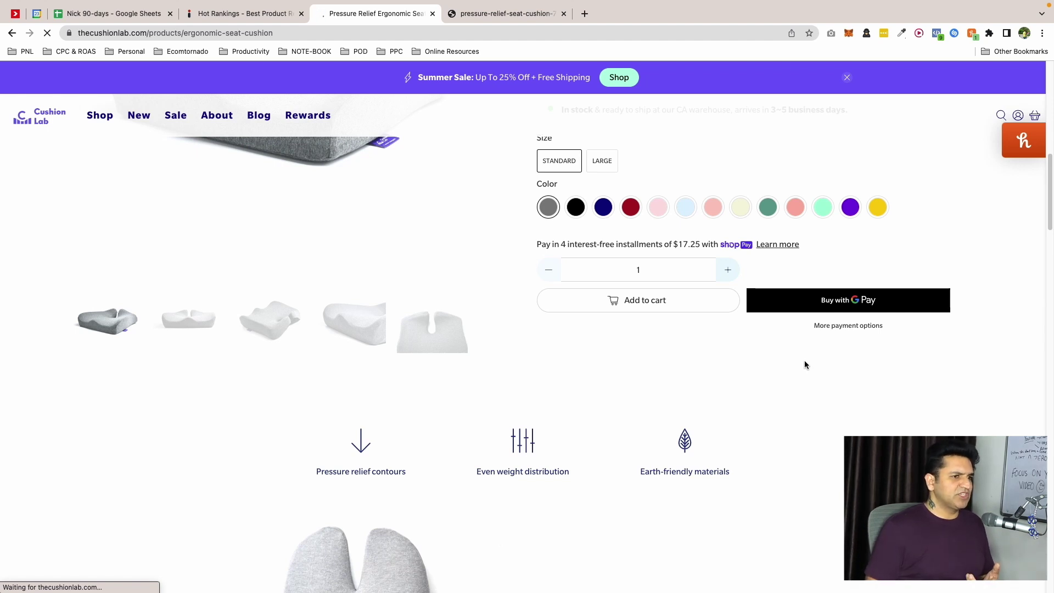
pyautogui.scroll(-15, 791, 380)
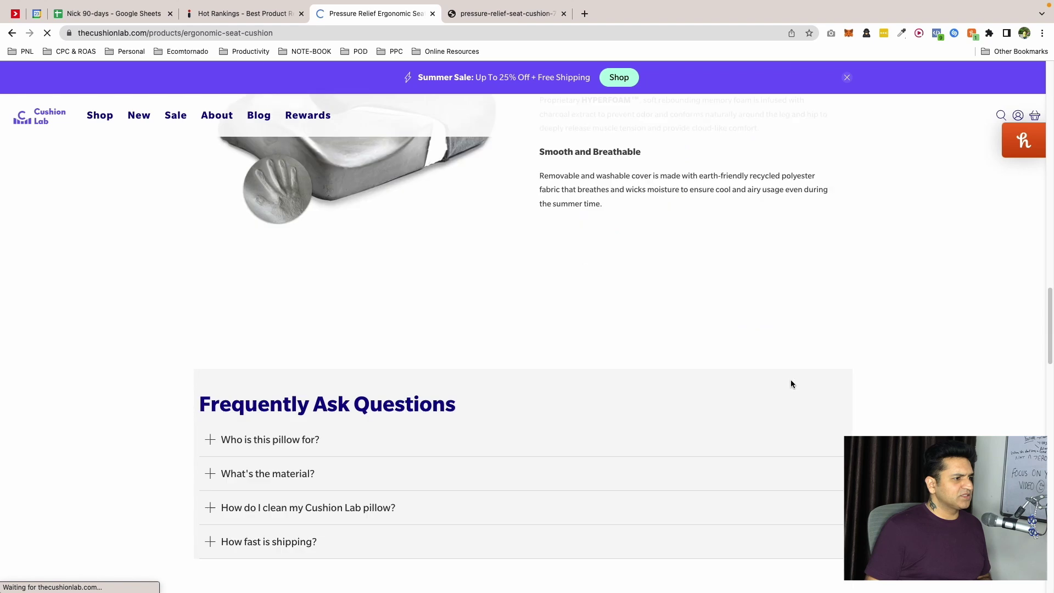
pyautogui.scroll(10, 791, 383)
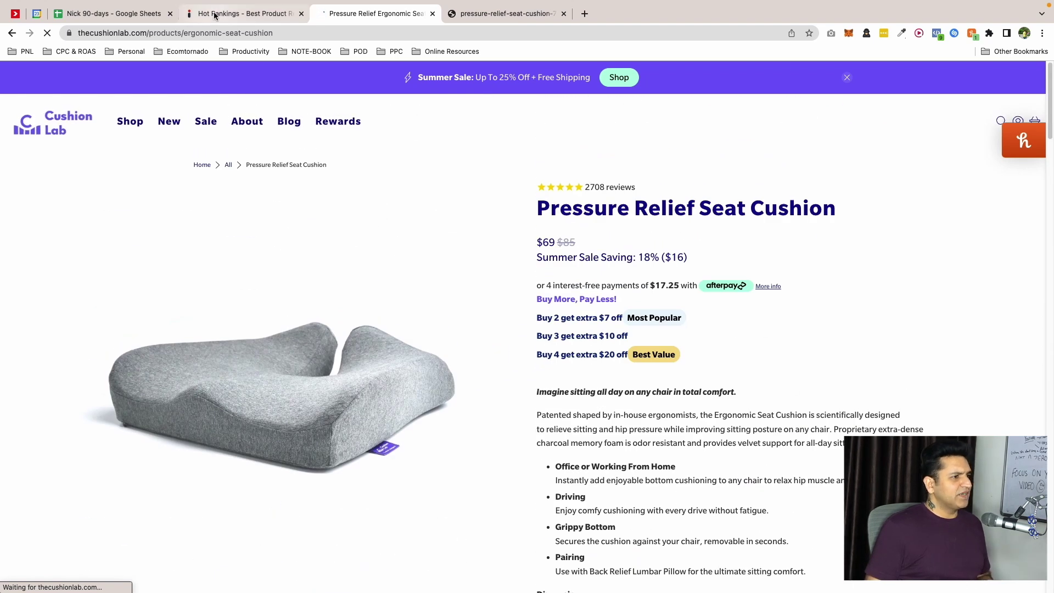
# Return to the IXSPY hot rankings, close the seat cushion's details and browse the other ranked products
pyautogui.click(234, 20)
pyautogui.click(934, 89)
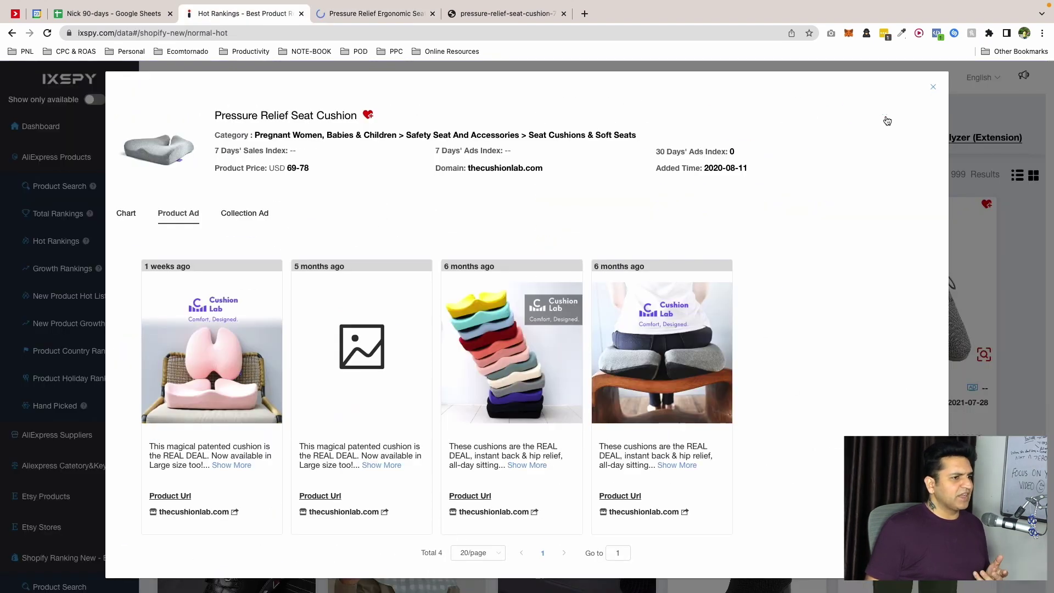
pyautogui.scroll(-4, 648, 368)
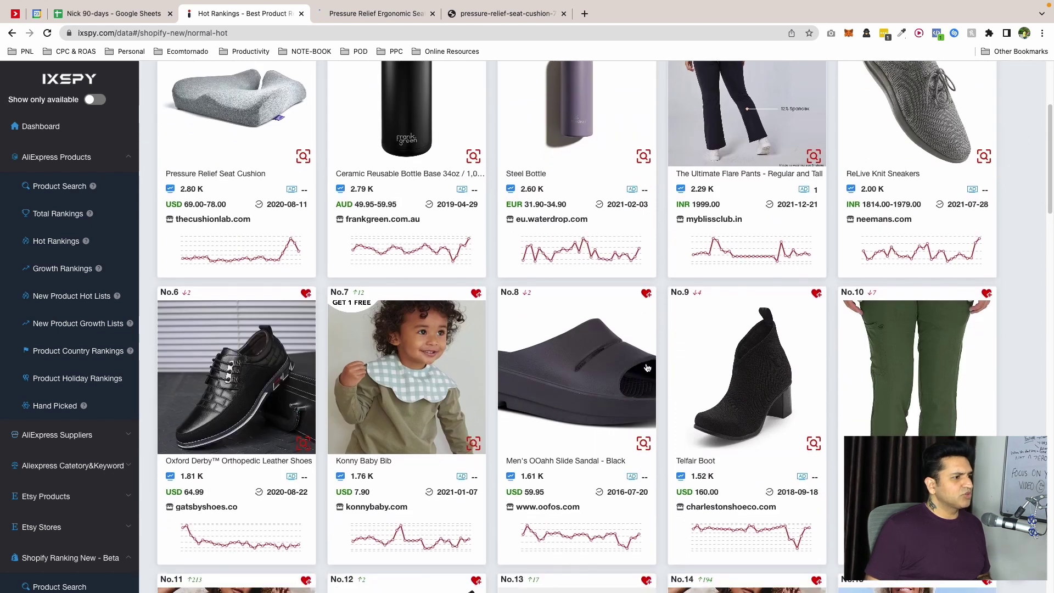
pyautogui.scroll(-5, 648, 368)
pyautogui.scroll(10, 614, 365)
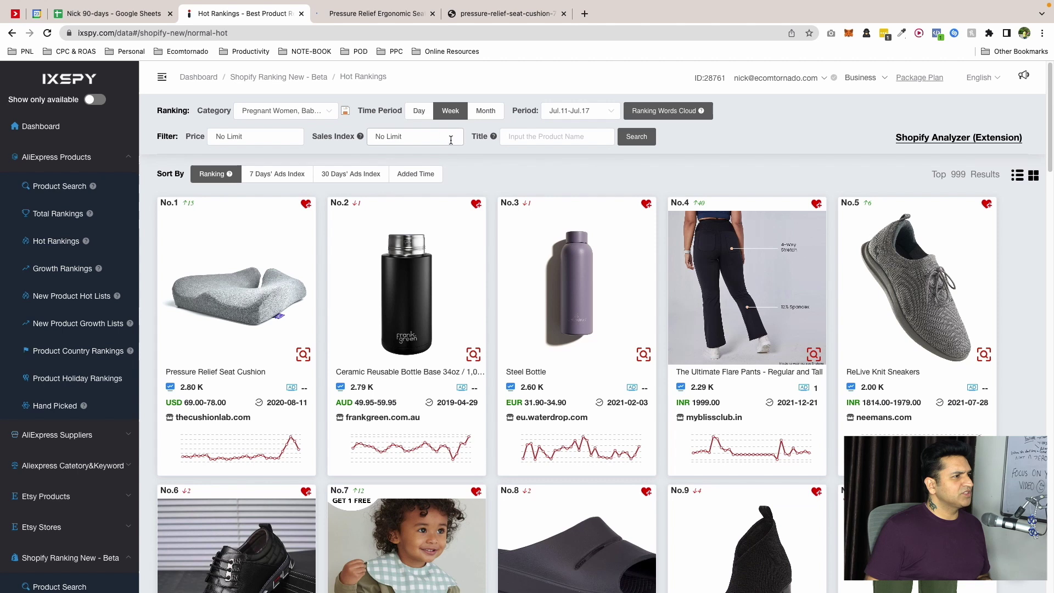
# Change the ranking category to Apparel Accessories
pyautogui.click(280, 111)
pyautogui.moveTo(314, 165)
pyautogui.scroll(5, 312, 176)
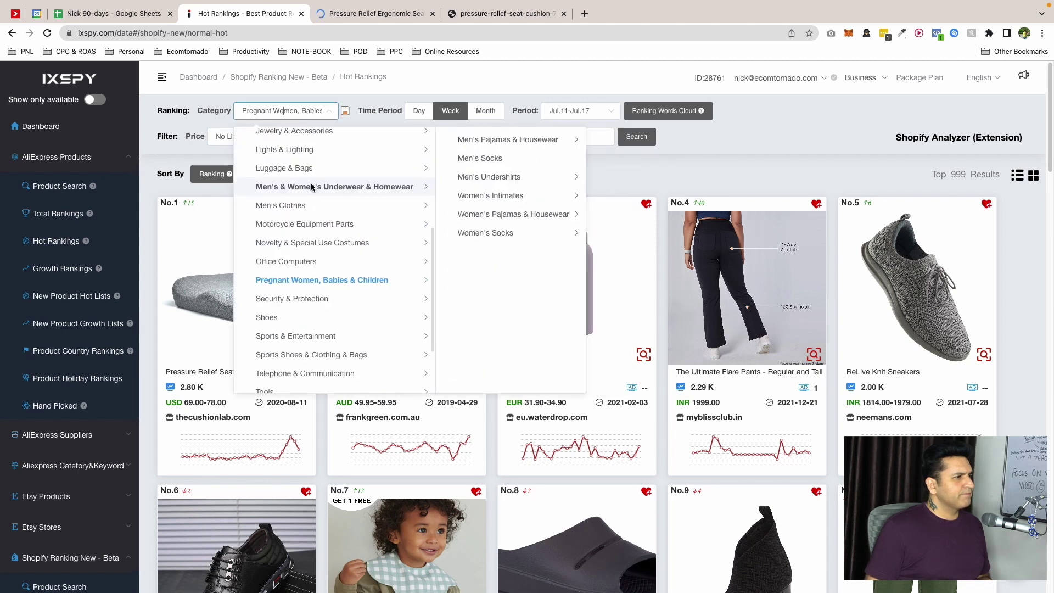
pyautogui.click(297, 142)
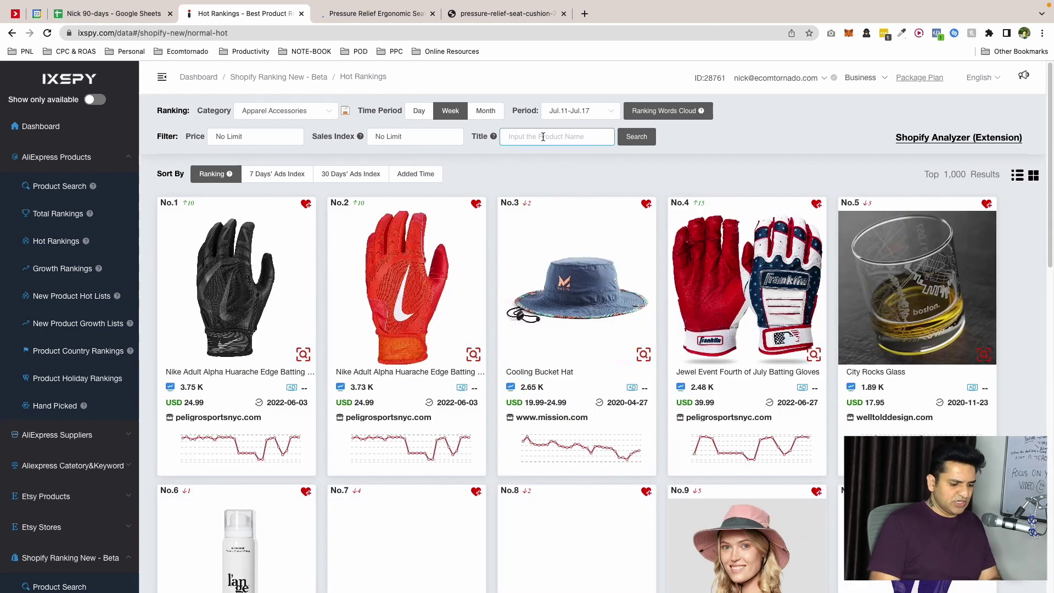
# Search the Apparel Accessories rankings for the product title "family", and clear the title filter
pyautogui.write('family')
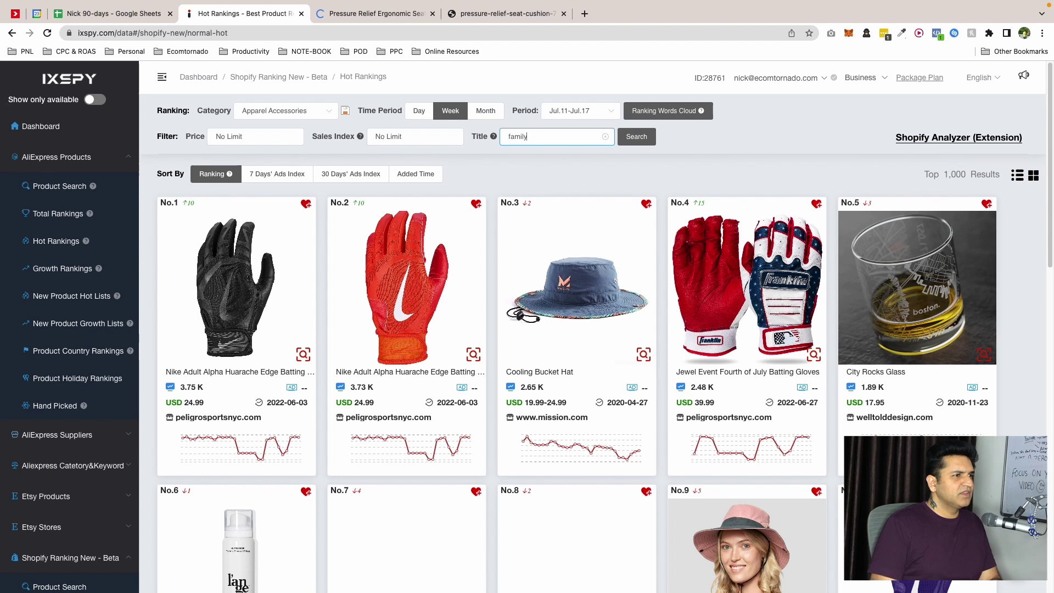
pyautogui.press('Return')
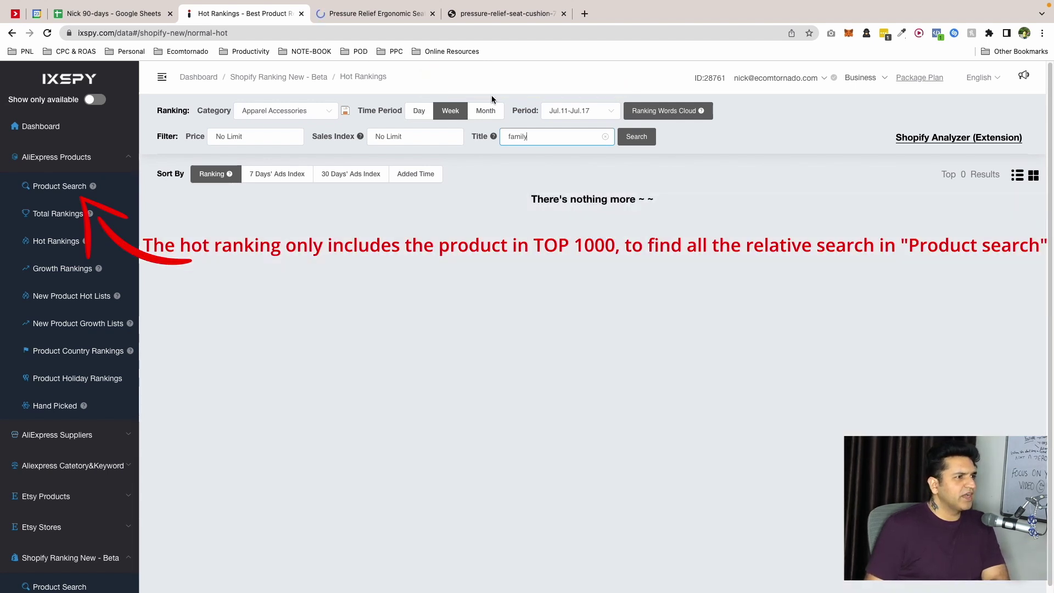
pyautogui.click(606, 137)
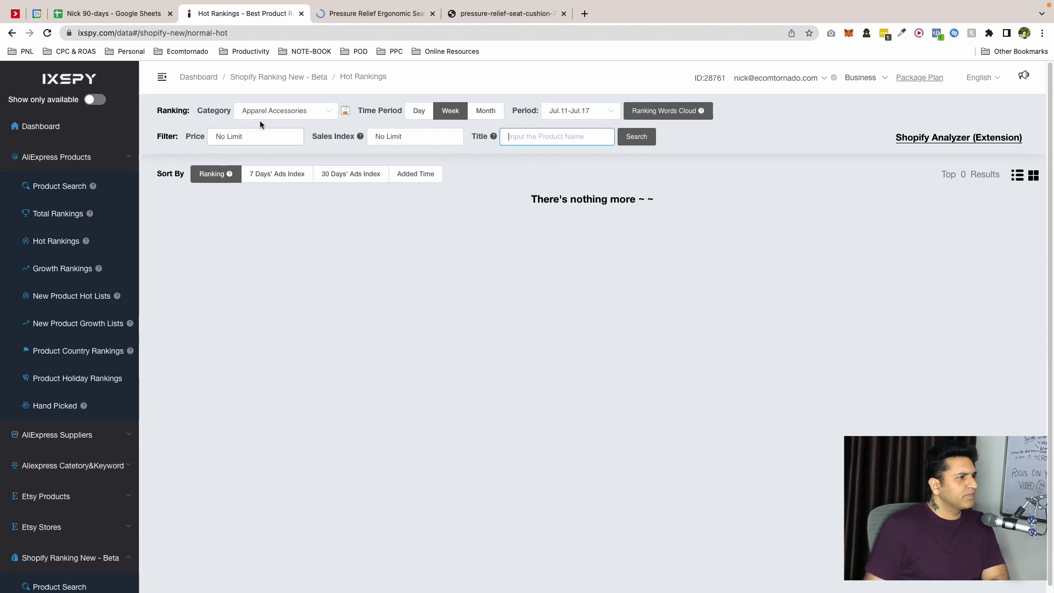
# Reselect the Apparel Accessories category and sort its products by 7 Days' Ads Index
pyautogui.click(244, 110)
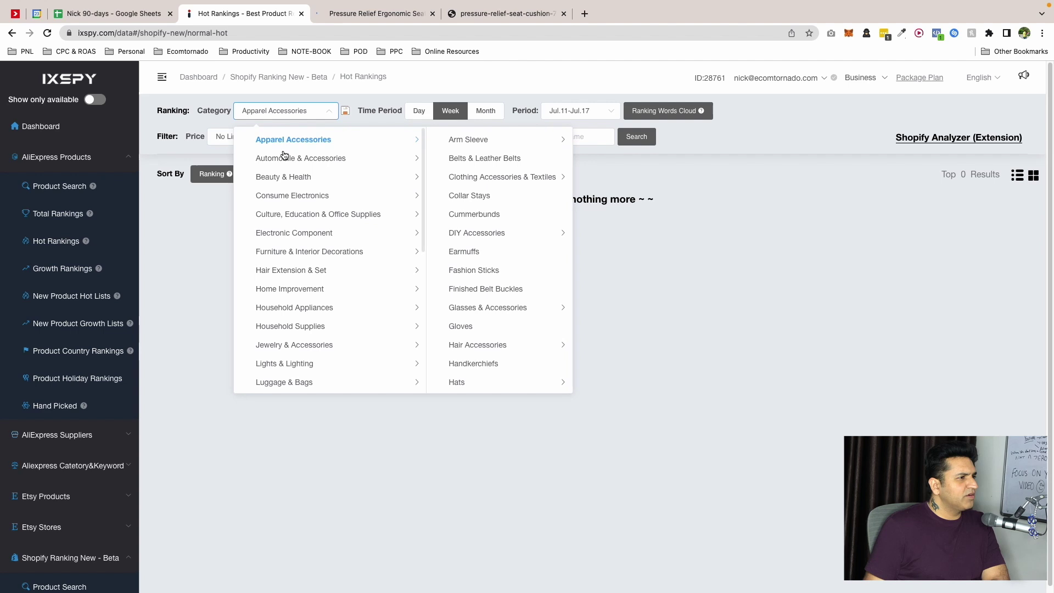
pyautogui.click(282, 140)
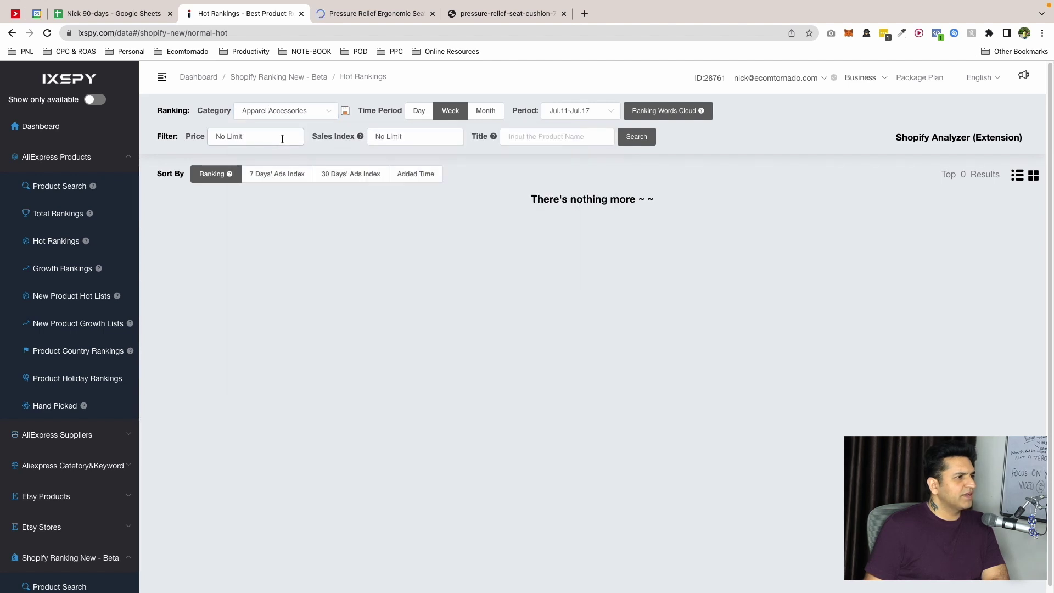
pyautogui.click(296, 175)
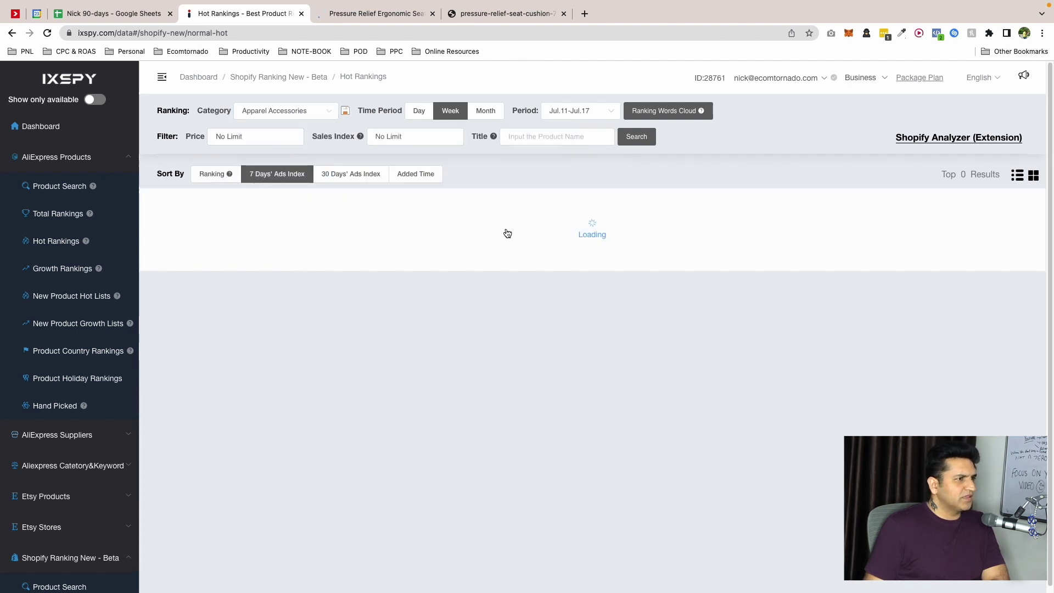
# Look over the most advertised apparel accessories and open the Sea Turtle Legend Hat's details
pyautogui.scroll(-2, 476, 224)
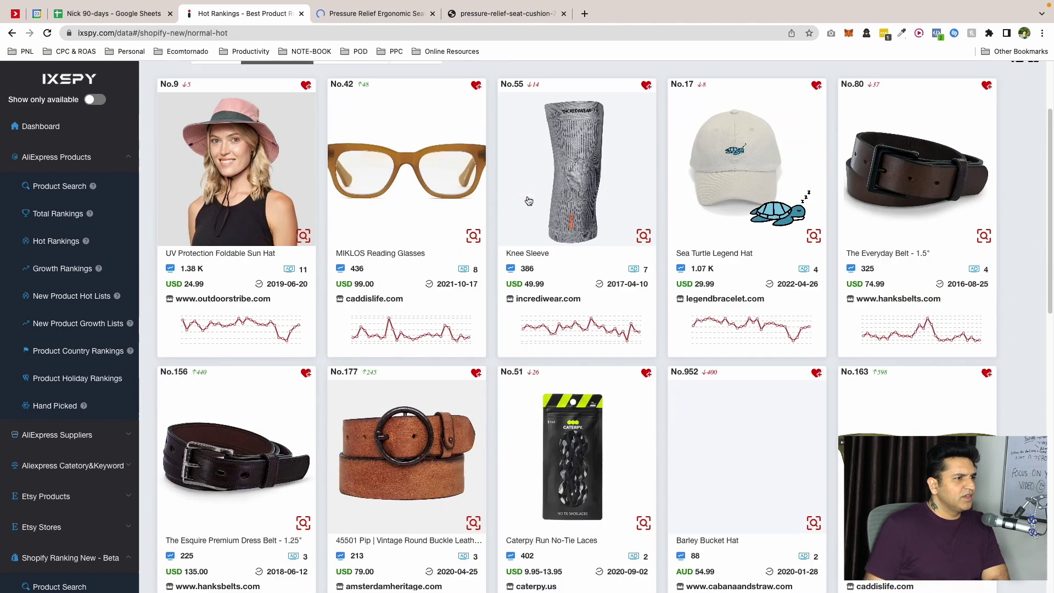
pyautogui.scroll(1, 476, 224)
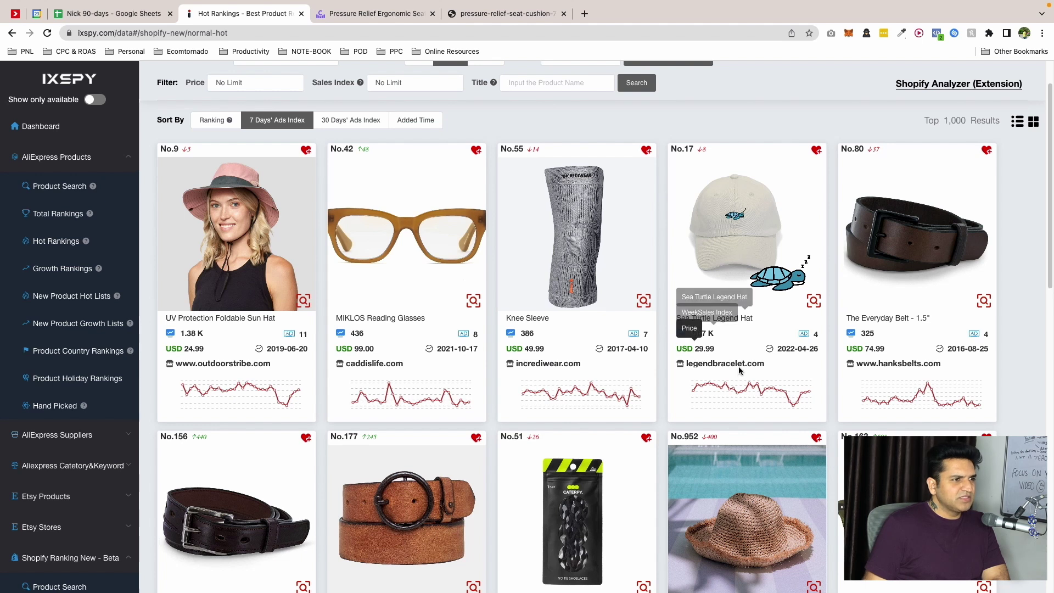
pyautogui.click(743, 215)
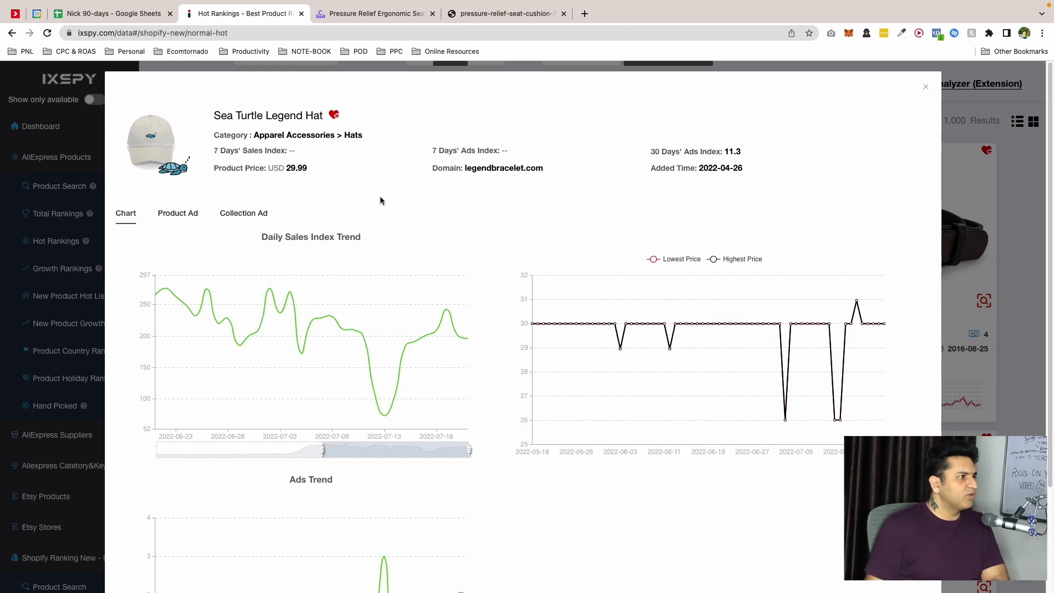
# Review the Sea Turtle Legend Hat's product ads and close its details
pyautogui.click(179, 214)
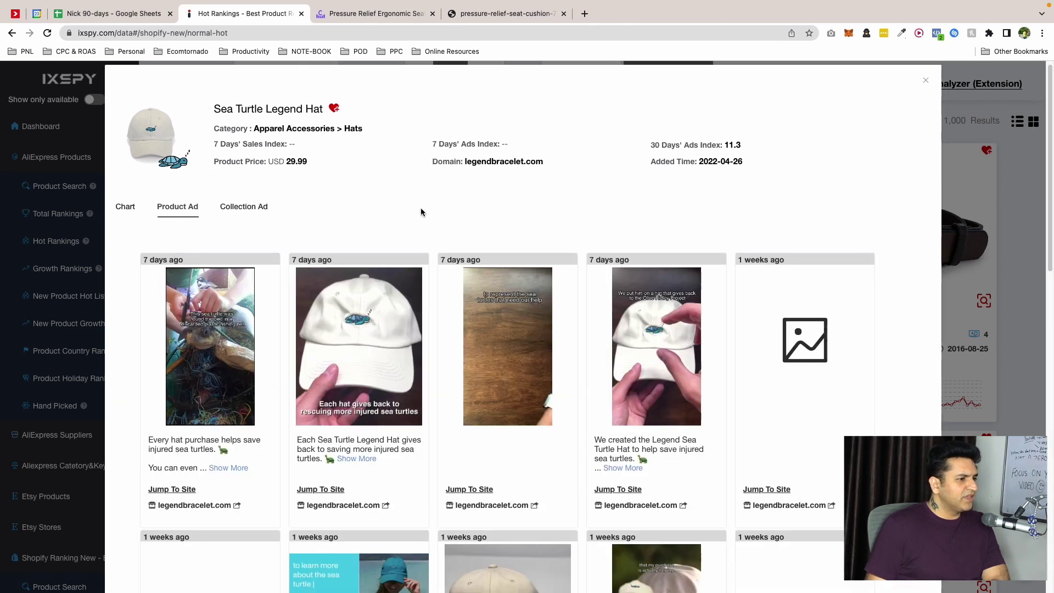
pyautogui.scroll(-5, 421, 213)
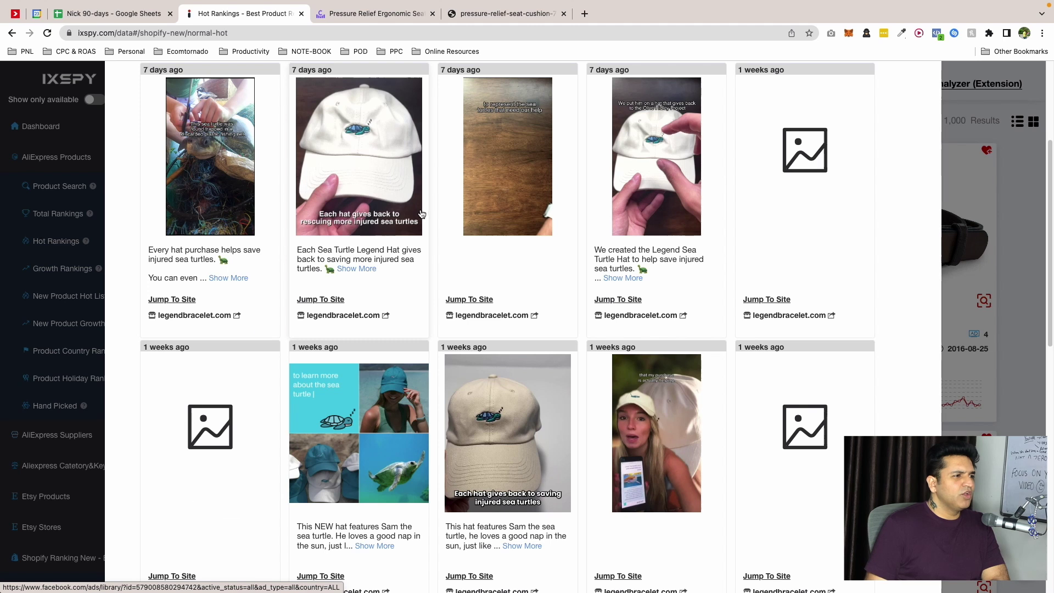
pyautogui.scroll(5, 422, 213)
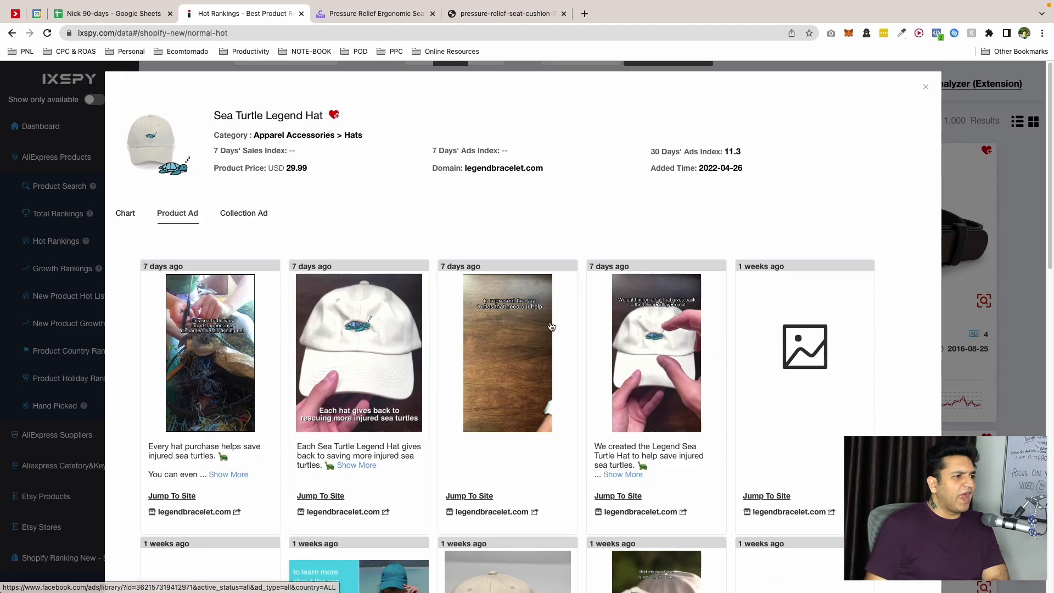
pyautogui.click(927, 90)
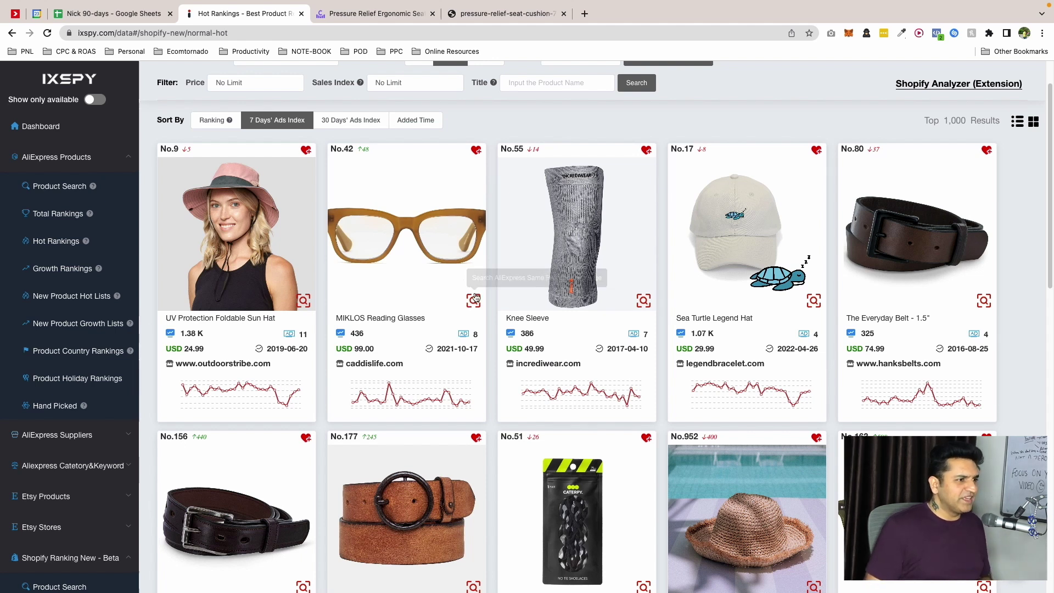
# Look through the Apparel Accessories products ranked by 7 Days' Ads Index for further candidates
pyautogui.scroll(-5, 467, 303)
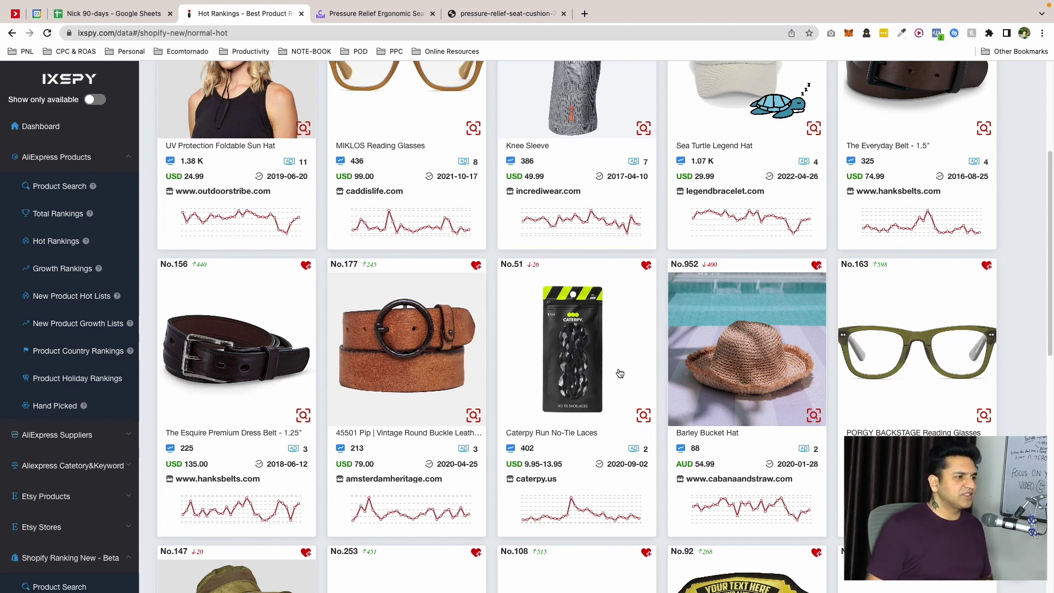
pyautogui.scroll(-5, 617, 368)
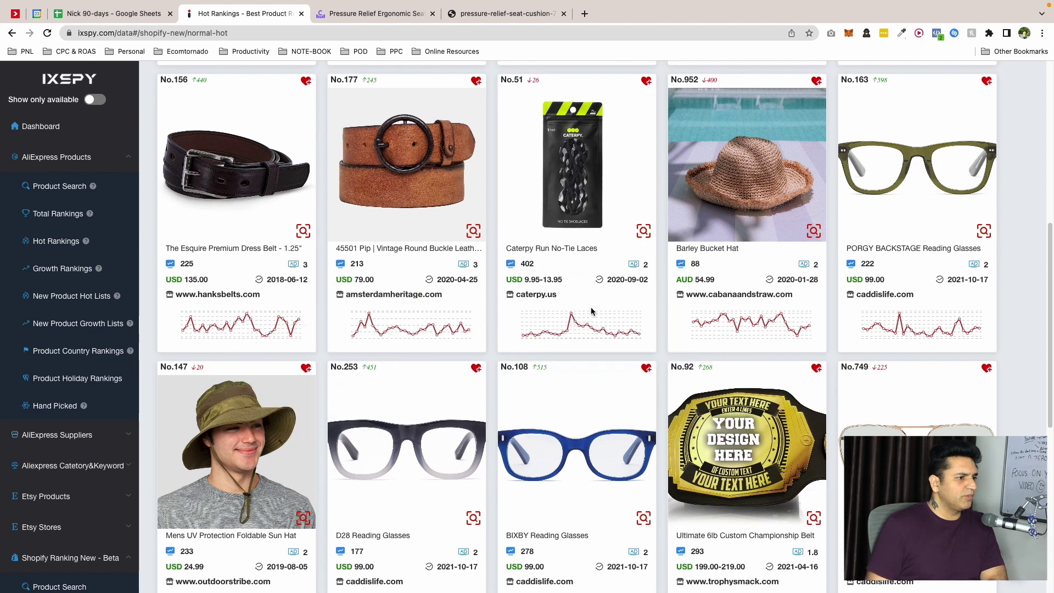
pyautogui.scroll(-6, 592, 311)
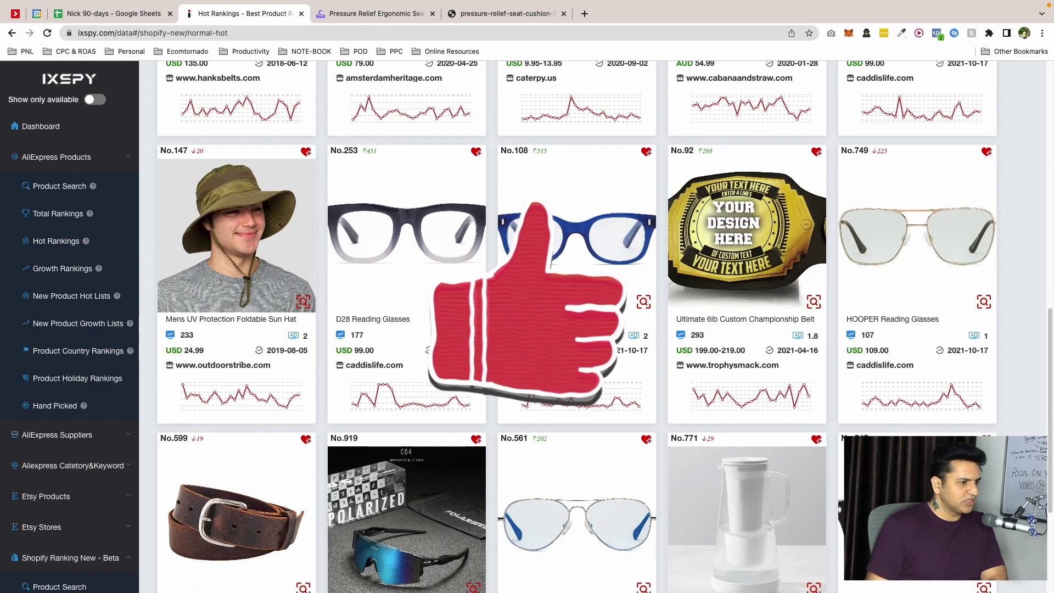
pyautogui.scroll(-5, 592, 312)
pyautogui.scroll(-1, 592, 312)
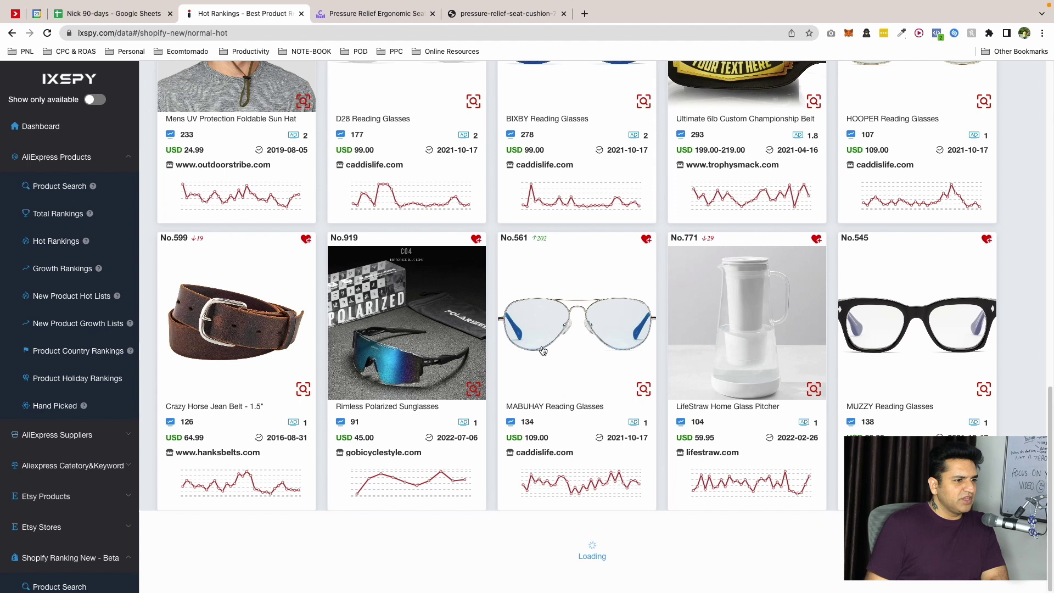
pyautogui.scroll(15, 566, 348)
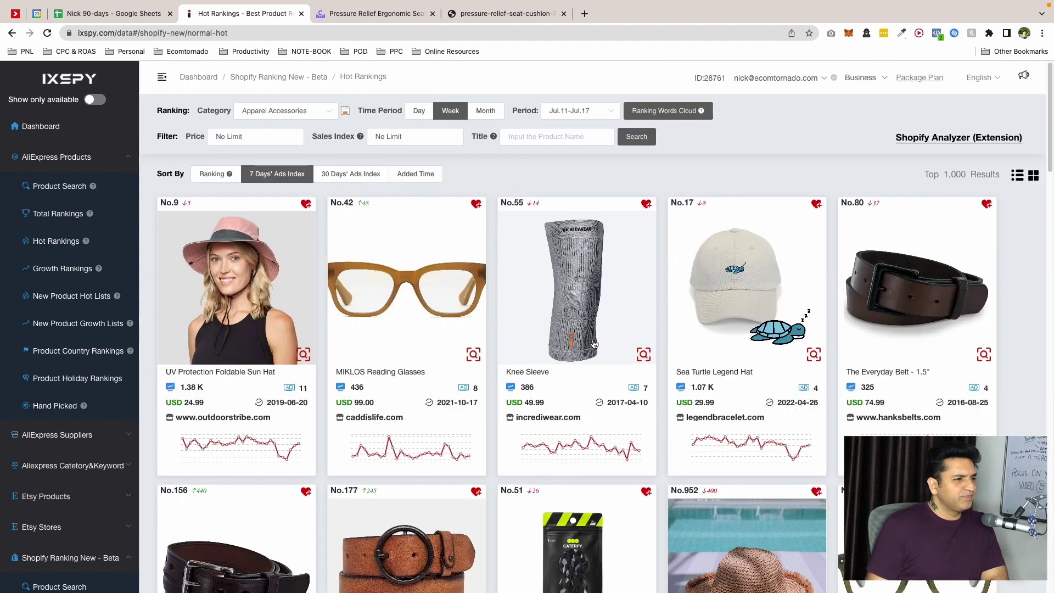
# Check the Knee Sleeve's daily sales index trend in its details and close them
pyautogui.click(581, 306)
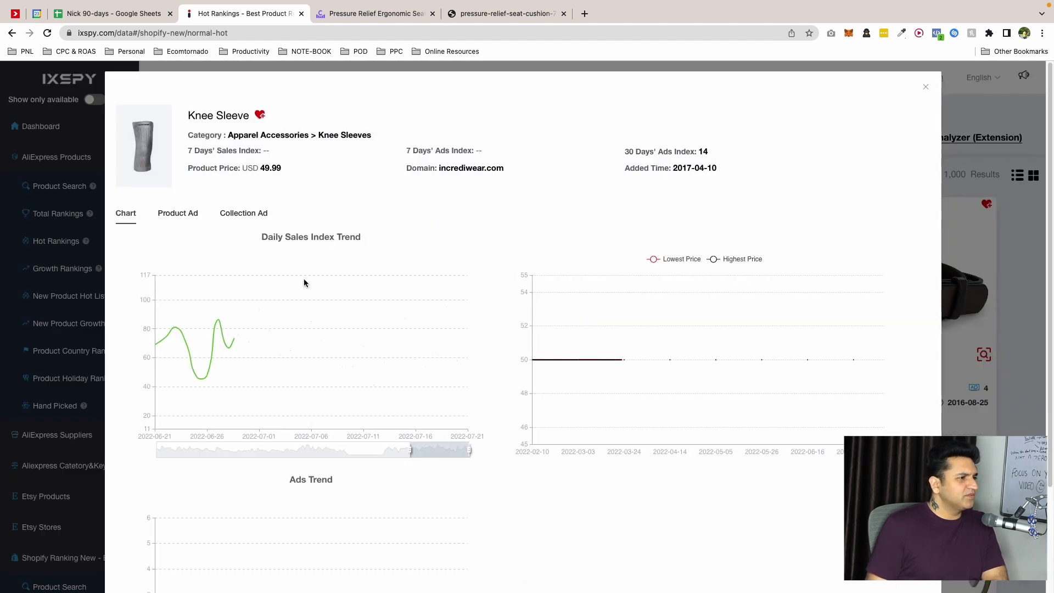
pyautogui.moveTo(440, 311)
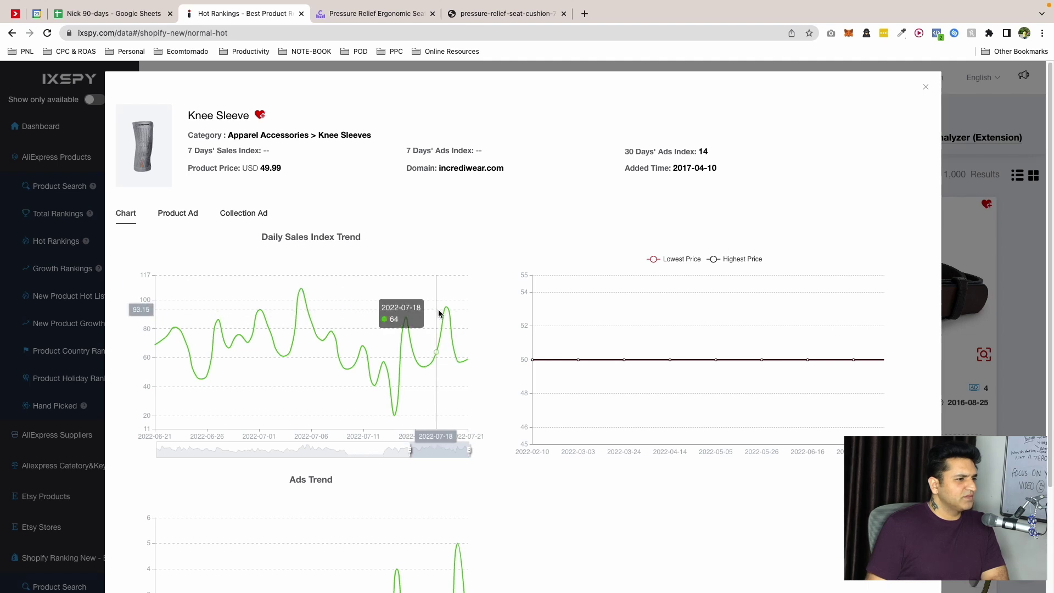
pyautogui.click(931, 86)
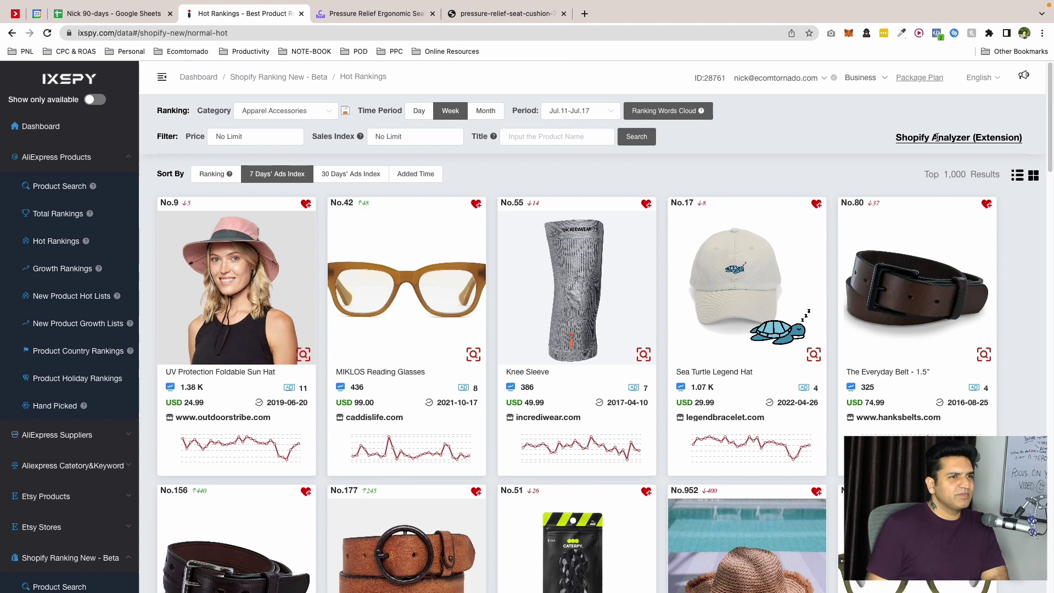
# View the installation methods for the Shopify Analyzer extension and close them
pyautogui.click(937, 138)
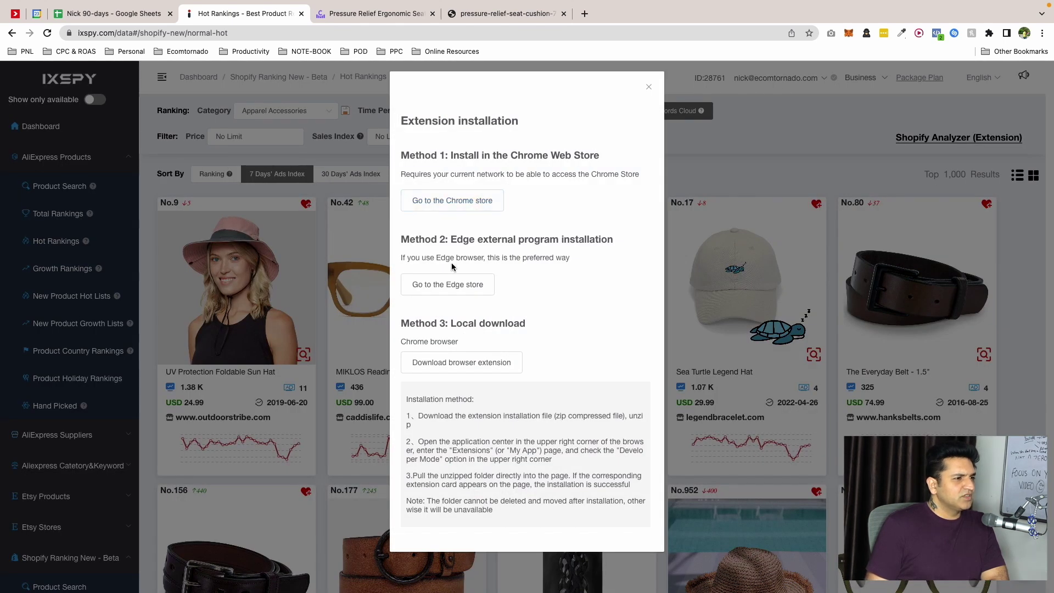
pyautogui.click(647, 88)
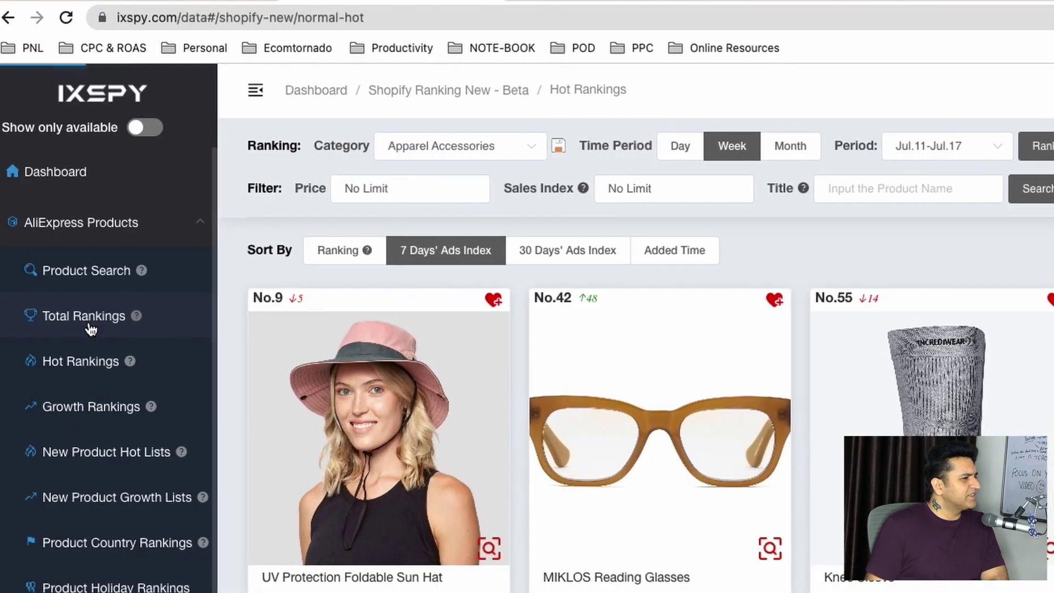
# Open the Total Rankings of AliExpress products and look over the top-ranked items
pyautogui.click(61, 220)
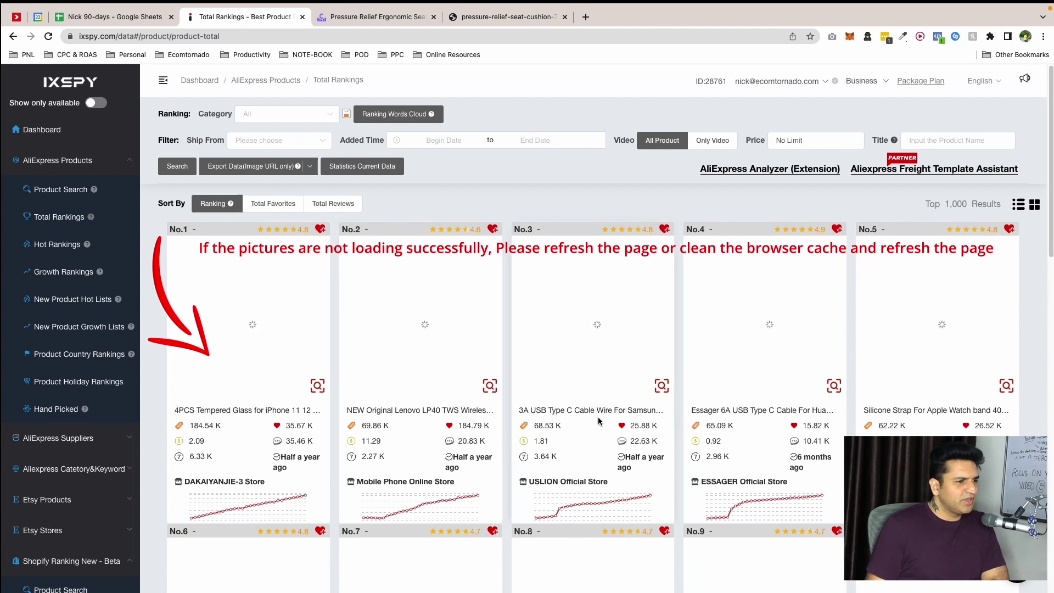
pyautogui.scroll(-3, 599, 422)
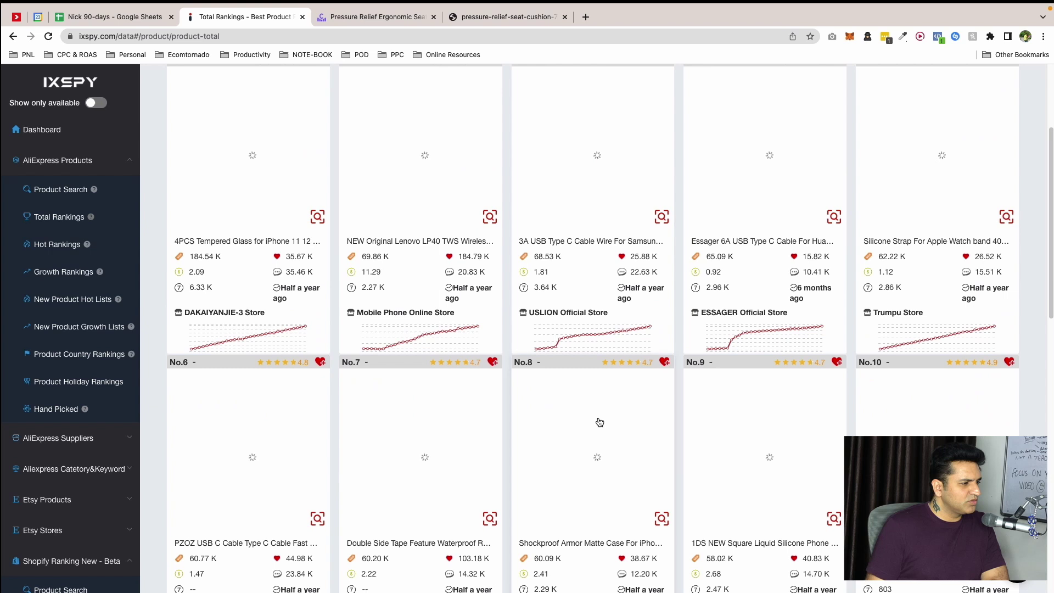
pyautogui.scroll(-3, 599, 422)
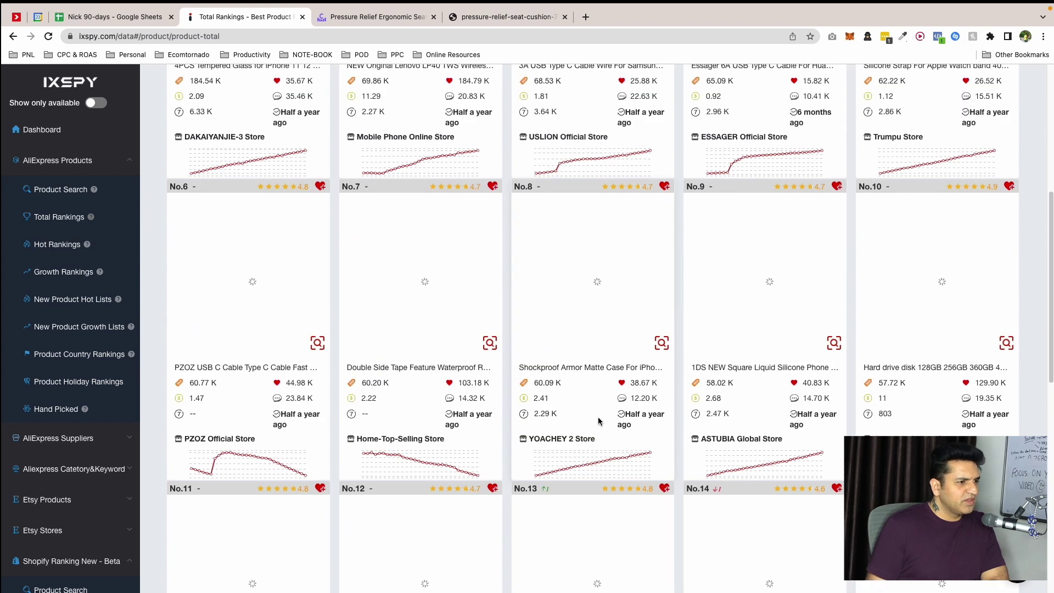
pyautogui.scroll(-5, 599, 421)
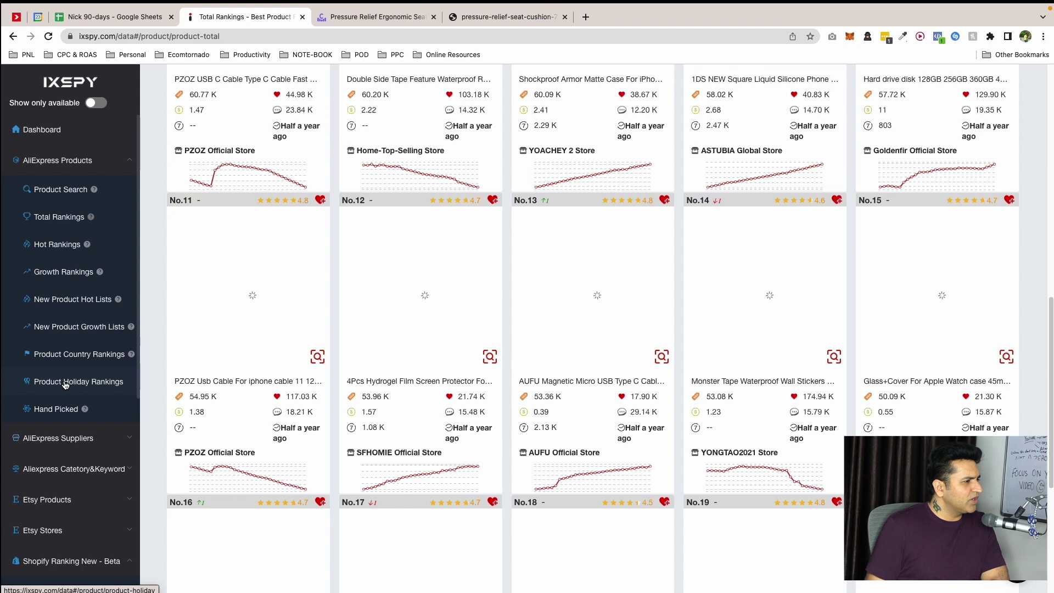
# Open the AliExpress Product Country Rankings, filter them to products shipping from the United States, and look over the list
pyautogui.click(69, 356)
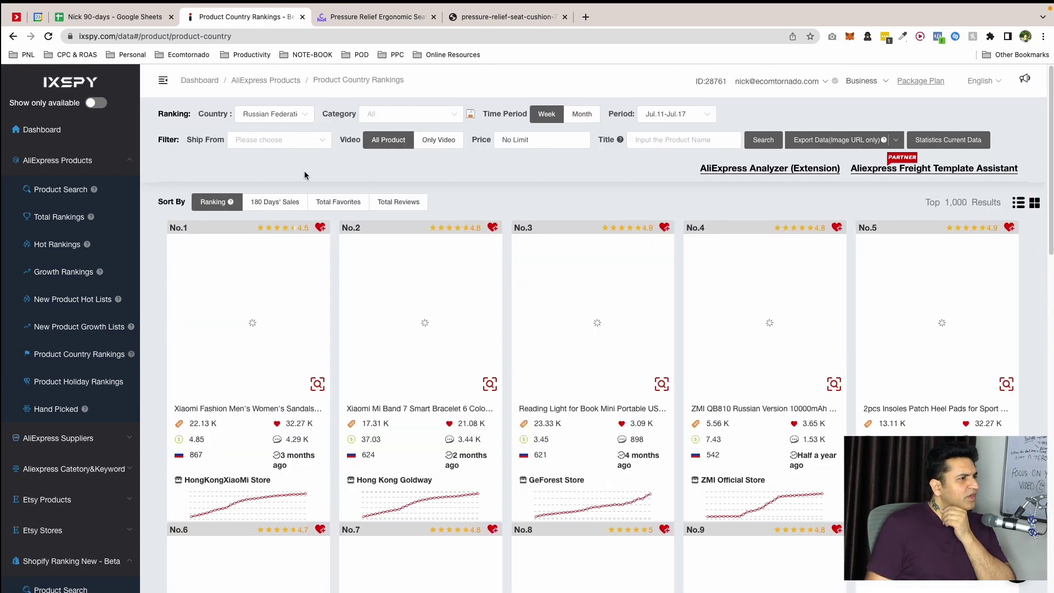
pyautogui.click(278, 144)
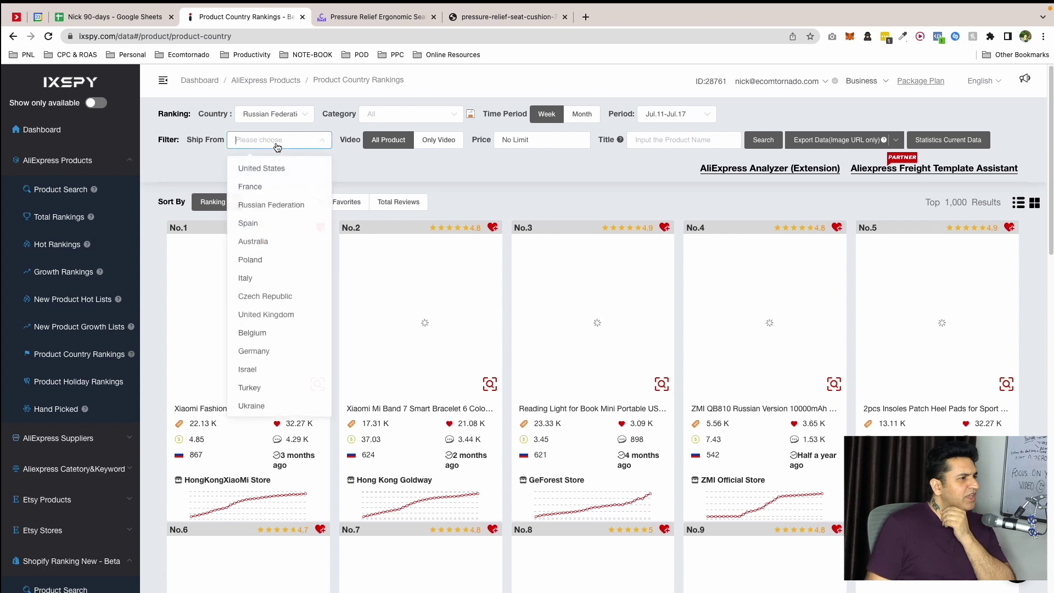
pyautogui.click(272, 174)
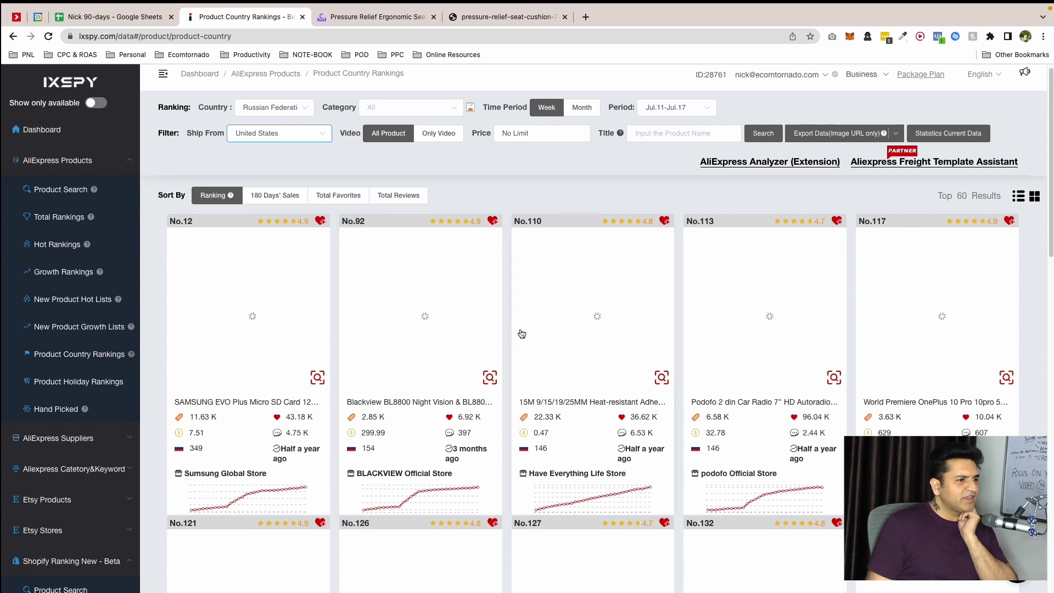
pyautogui.scroll(-3, 520, 329)
pyautogui.scroll(-2, 519, 331)
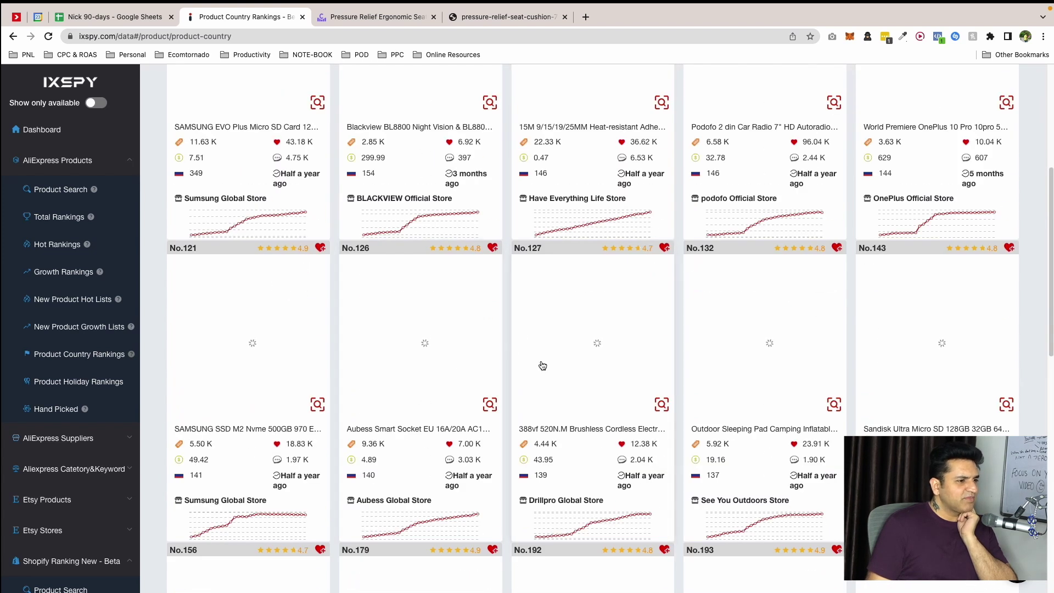
pyautogui.scroll(-5, 542, 365)
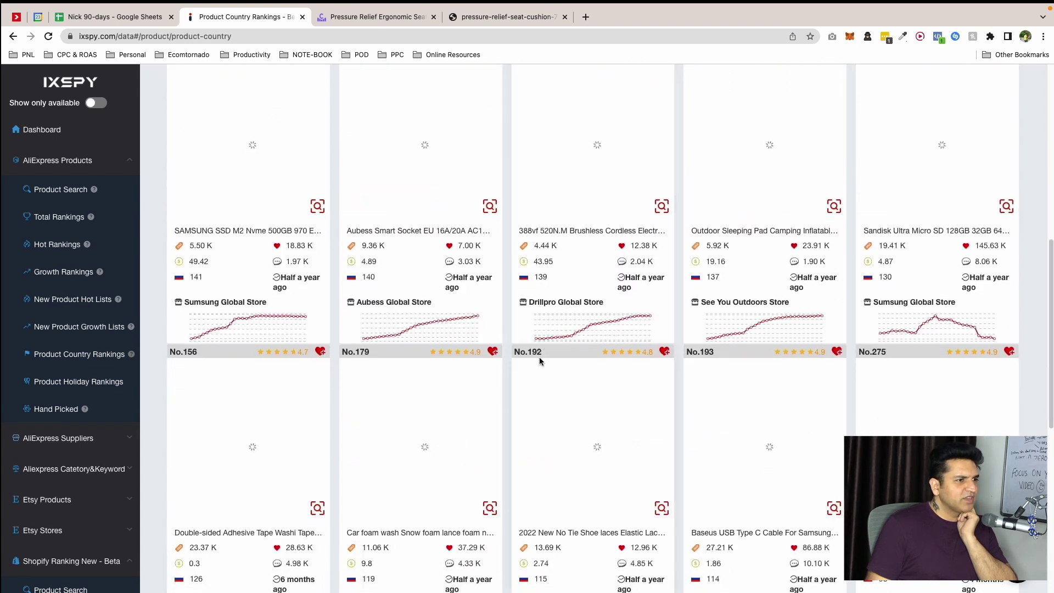
pyautogui.scroll(10, 539, 357)
# Open the Hot Rankings of Etsy products
pyautogui.scroll(-5, 63, 287)
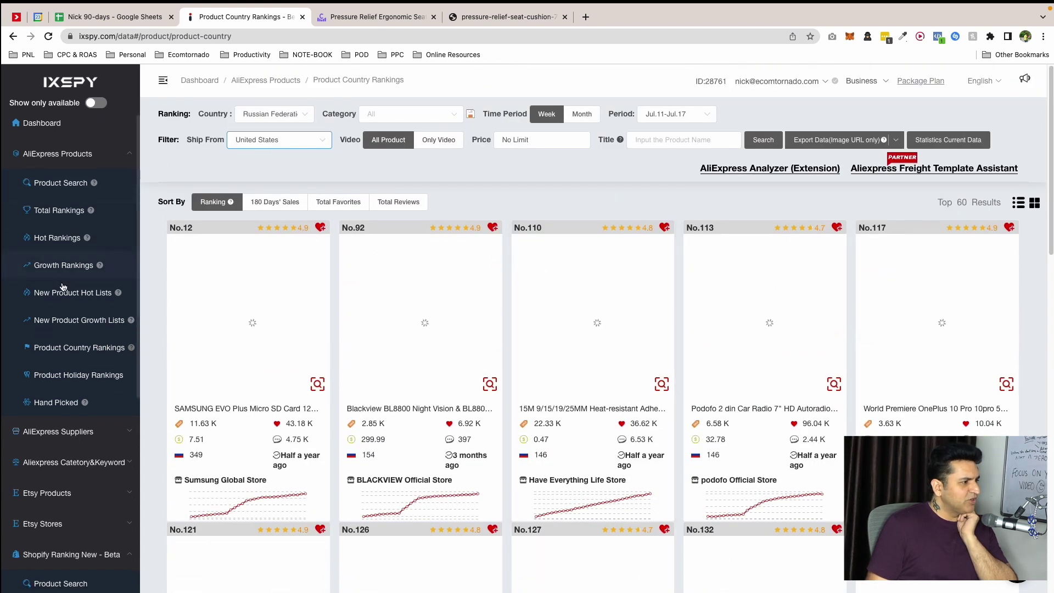
pyautogui.scroll(-4, 63, 287)
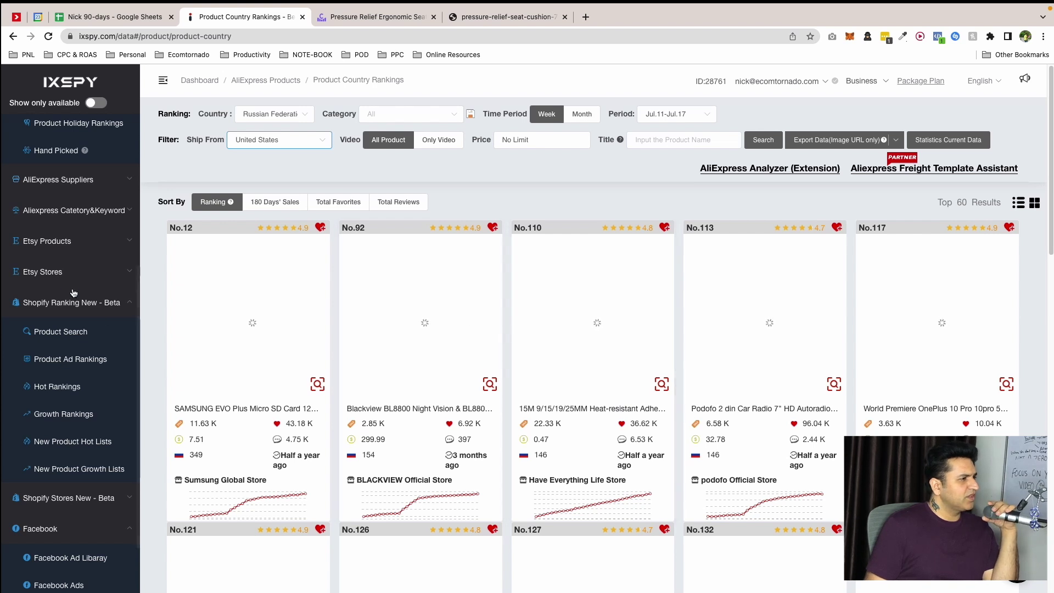
pyautogui.click(68, 245)
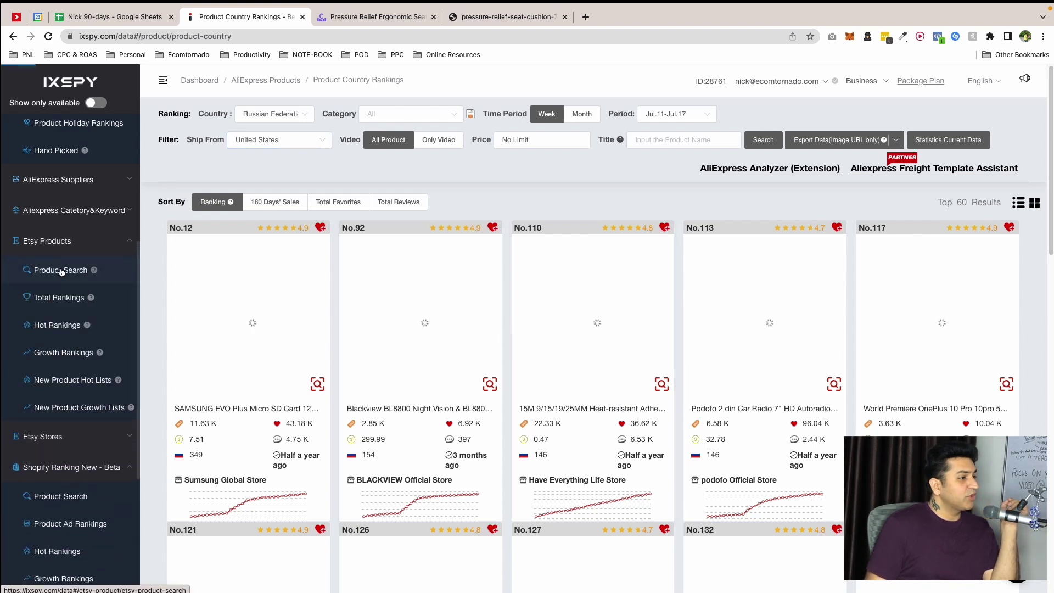
pyautogui.click(61, 270)
pyautogui.click(57, 325)
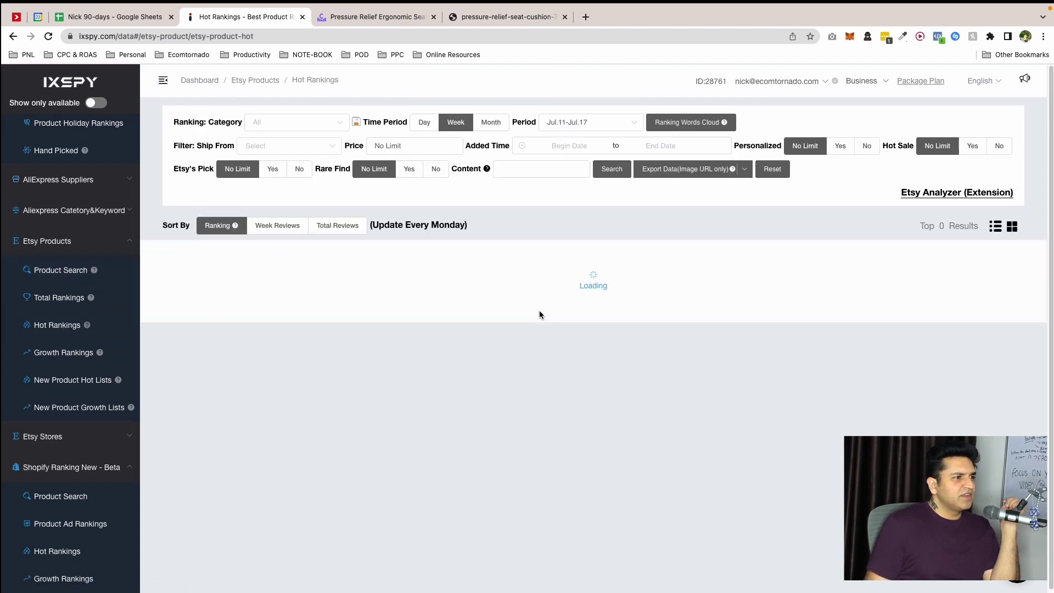
# Look through the Etsy hot-ranked products down to the third row
pyautogui.scroll(-5, 571, 358)
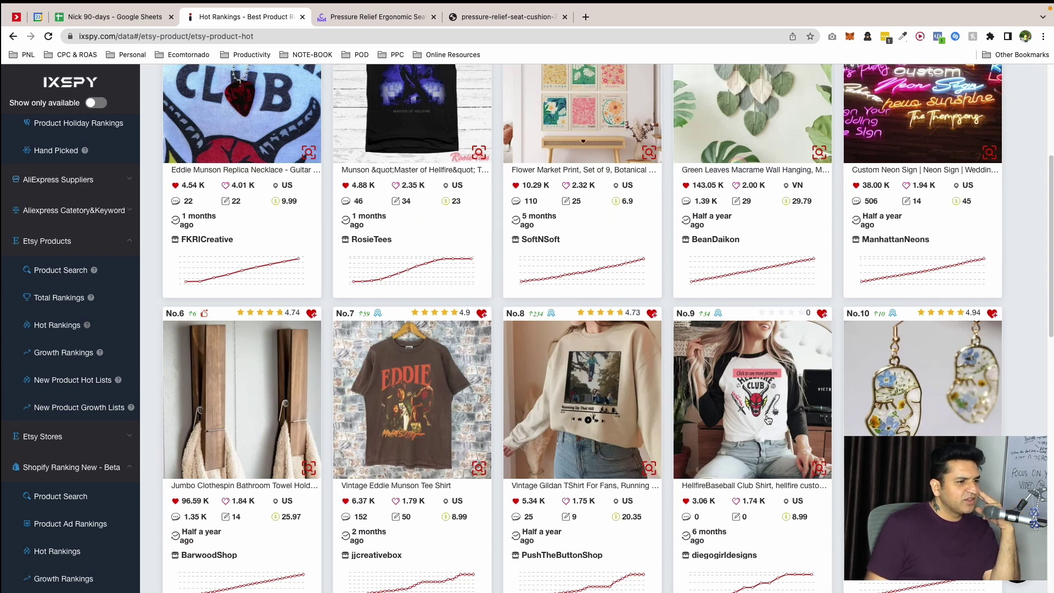
pyautogui.scroll(-4, 768, 420)
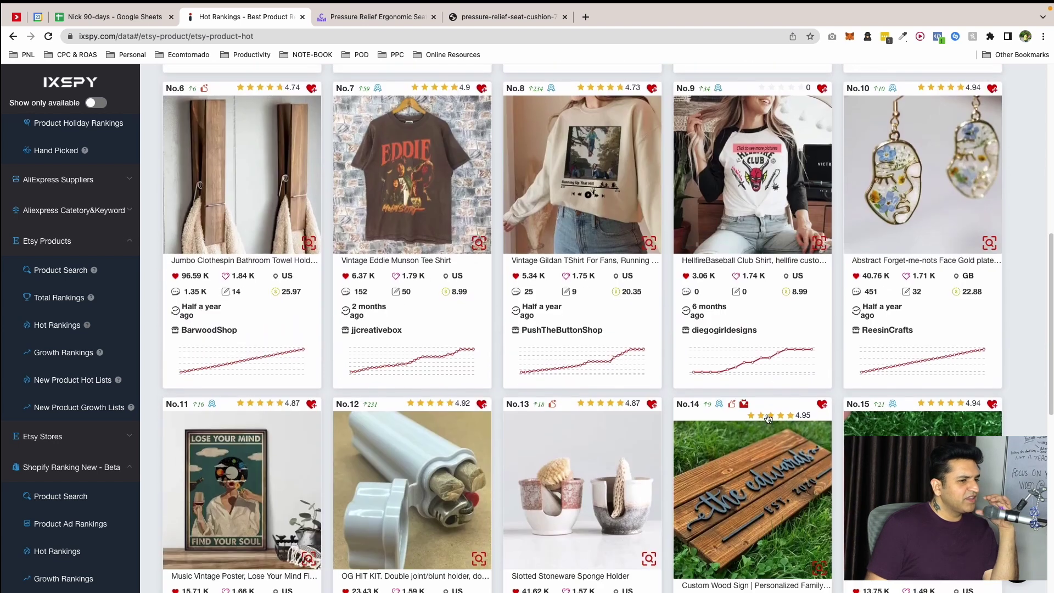
pyautogui.scroll(-1, 768, 420)
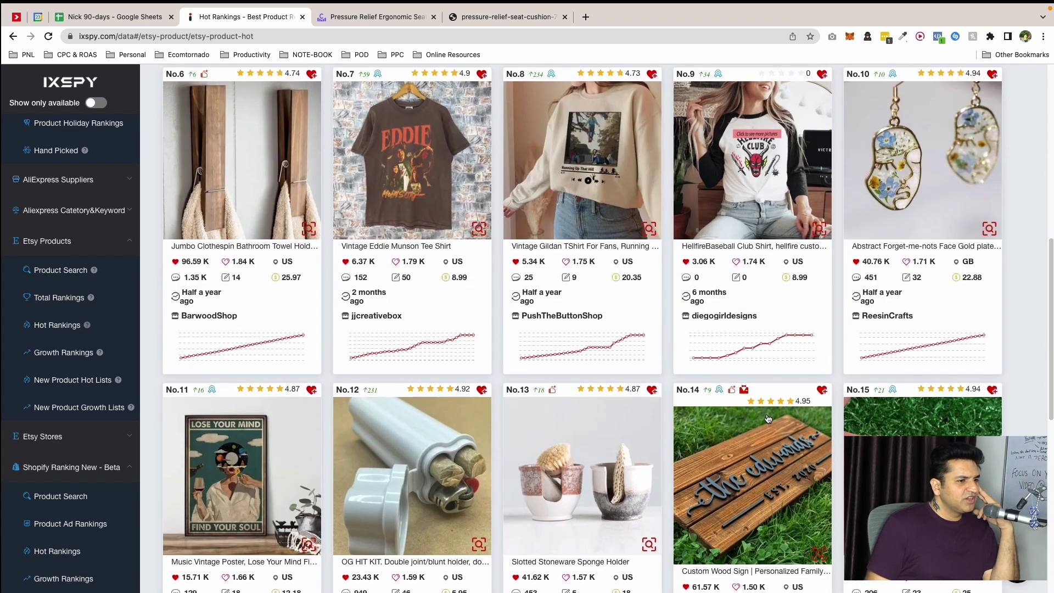
pyautogui.scroll(-2, 768, 418)
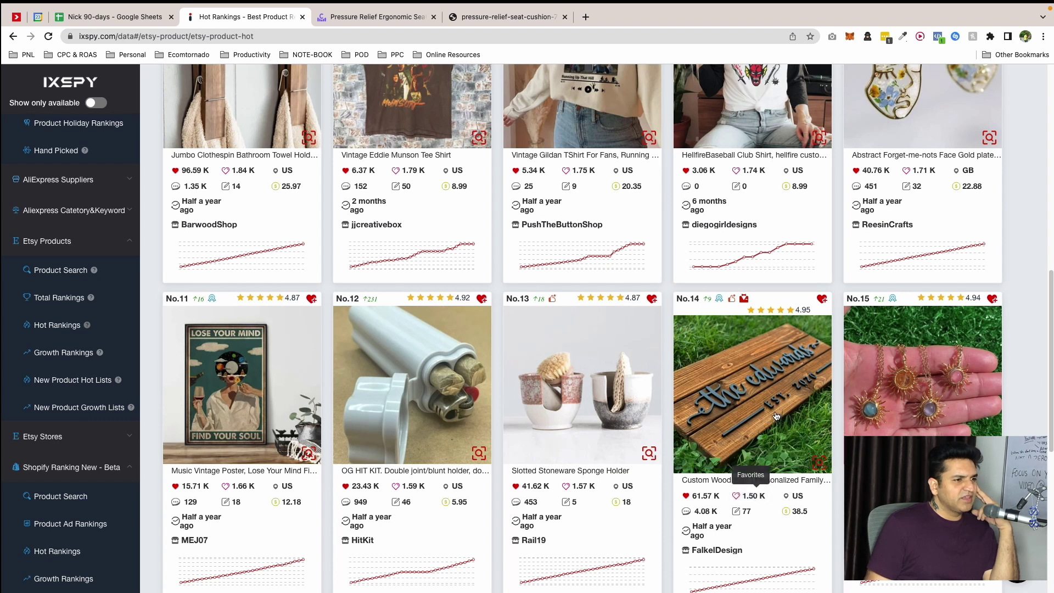
# Inspect the Custom Wood Sign's details, open its supplier FalkelDesign's shop in a new tab, and close the details back in the rankings
pyautogui.click(774, 411)
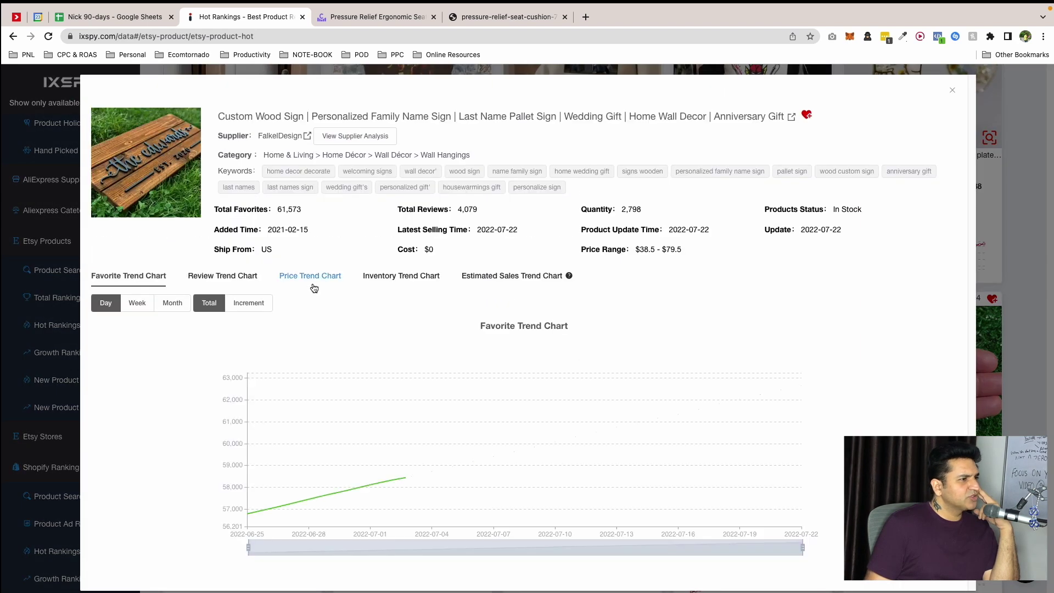
pyautogui.click(306, 136)
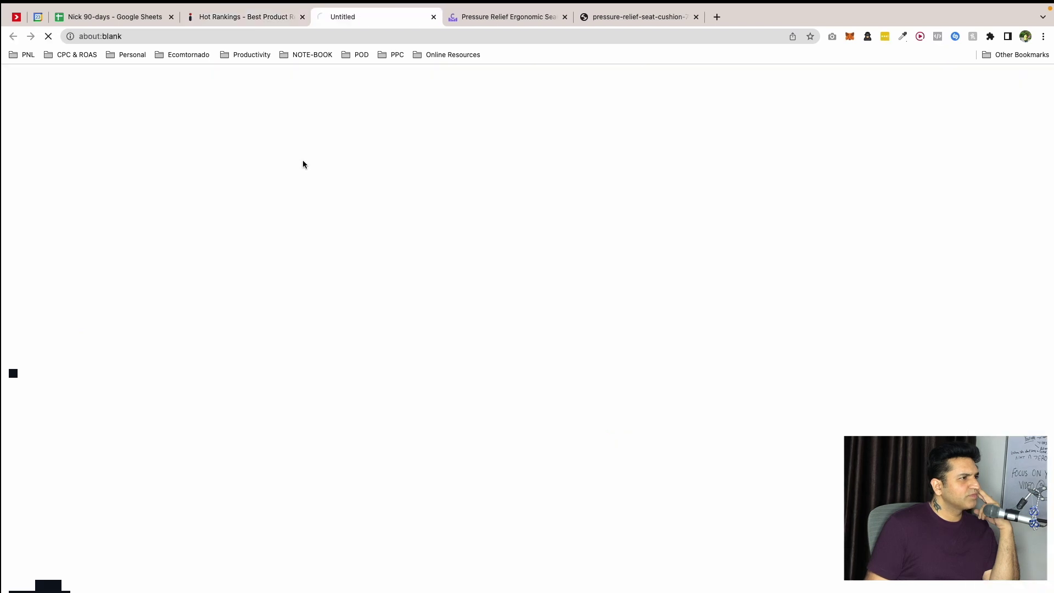
pyautogui.click(242, 18)
pyautogui.click(951, 92)
# Inspect the details of the No. 18 Custom Neon Sign from NeonOutshine, and close them back in the Etsy hot rankings
pyautogui.scroll(-1, 613, 411)
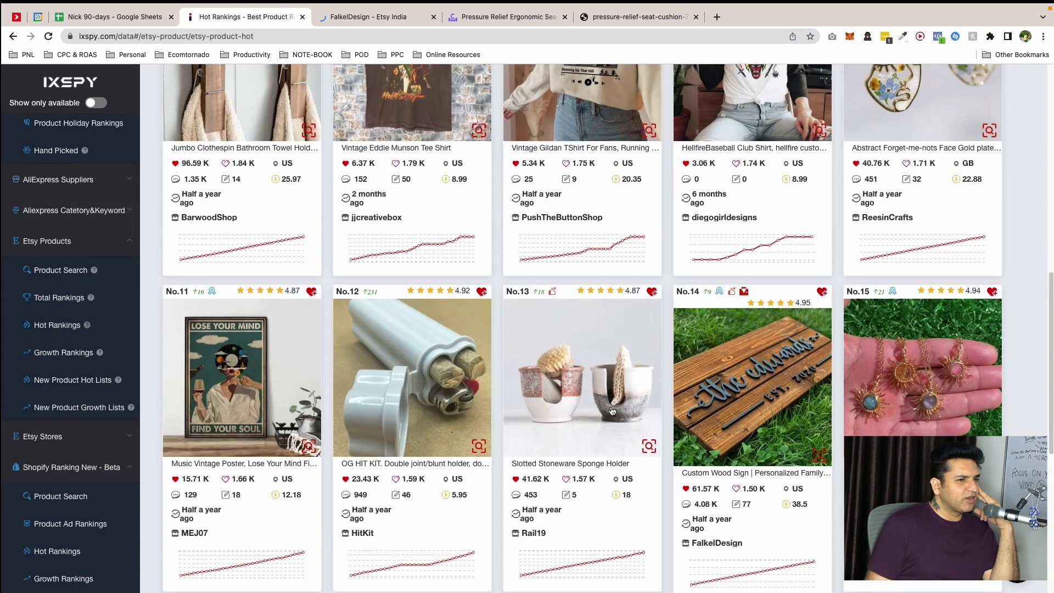
pyautogui.scroll(-5, 613, 412)
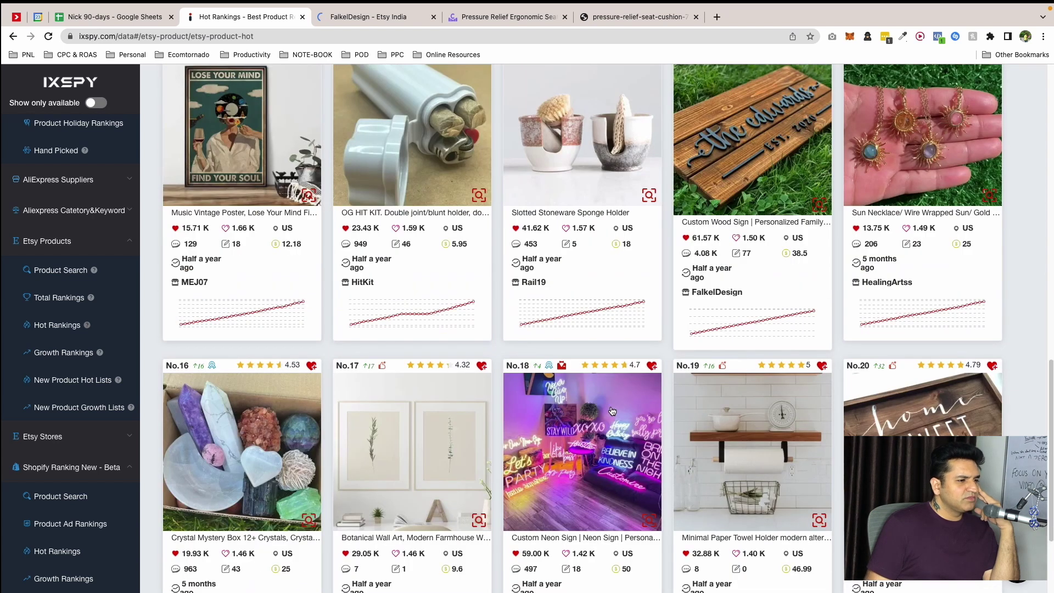
pyautogui.scroll(-1, 624, 463)
pyautogui.scroll(-1, 625, 462)
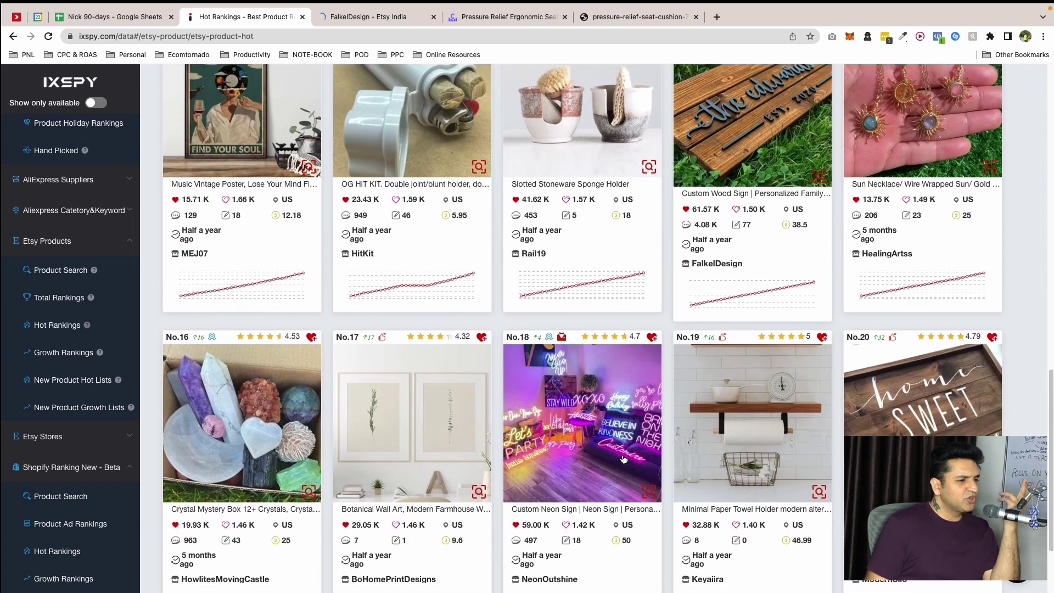
pyautogui.click(589, 405)
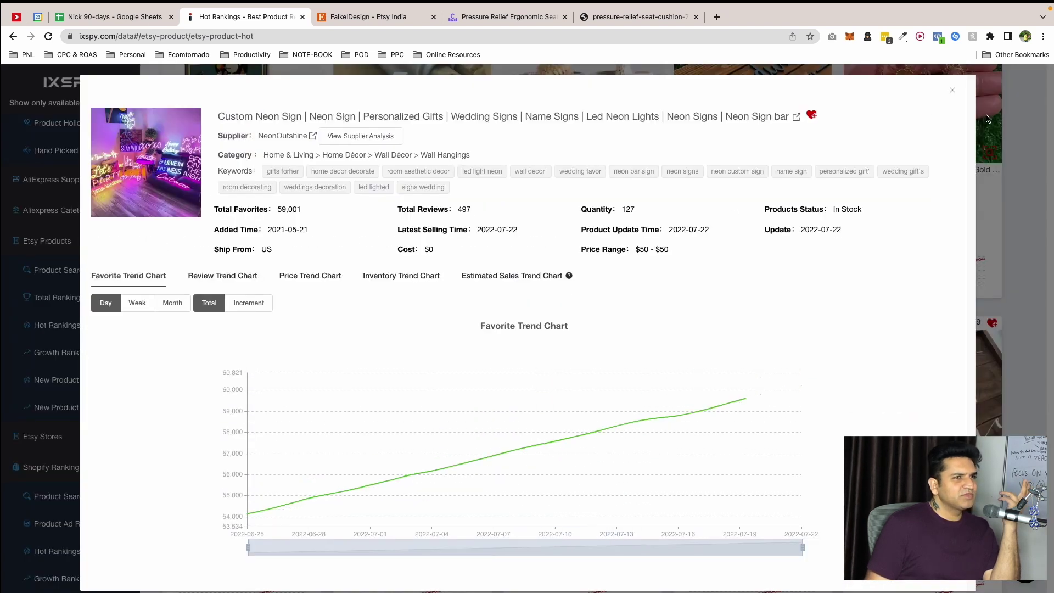
pyautogui.click(953, 91)
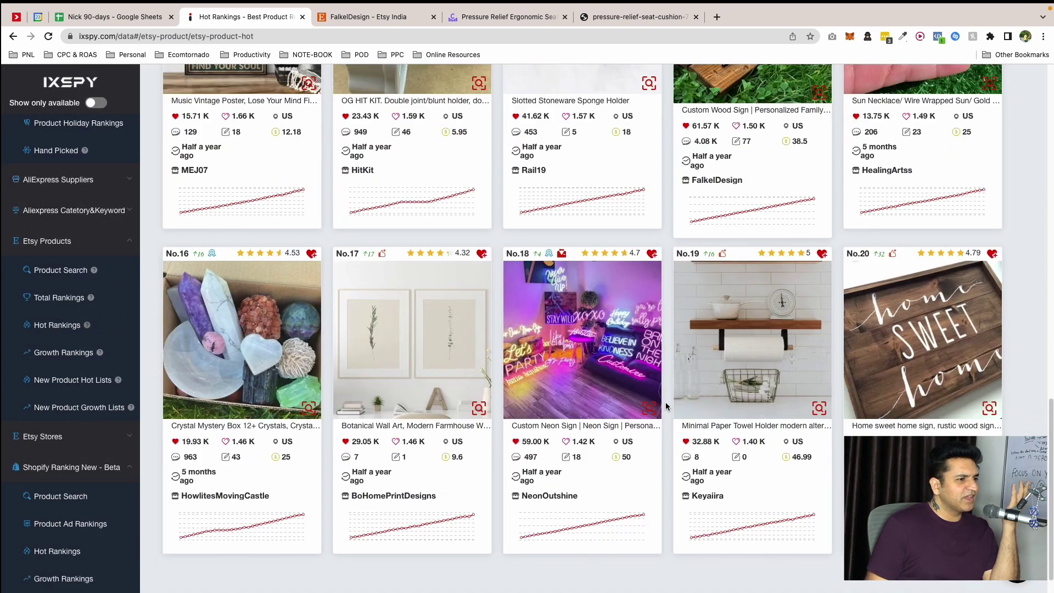
# Look over the hot-ranked products around No. 16 to 25, and browse the featured items in the opened FalkelDesign Etsy shop
pyautogui.scroll(-3, 666, 402)
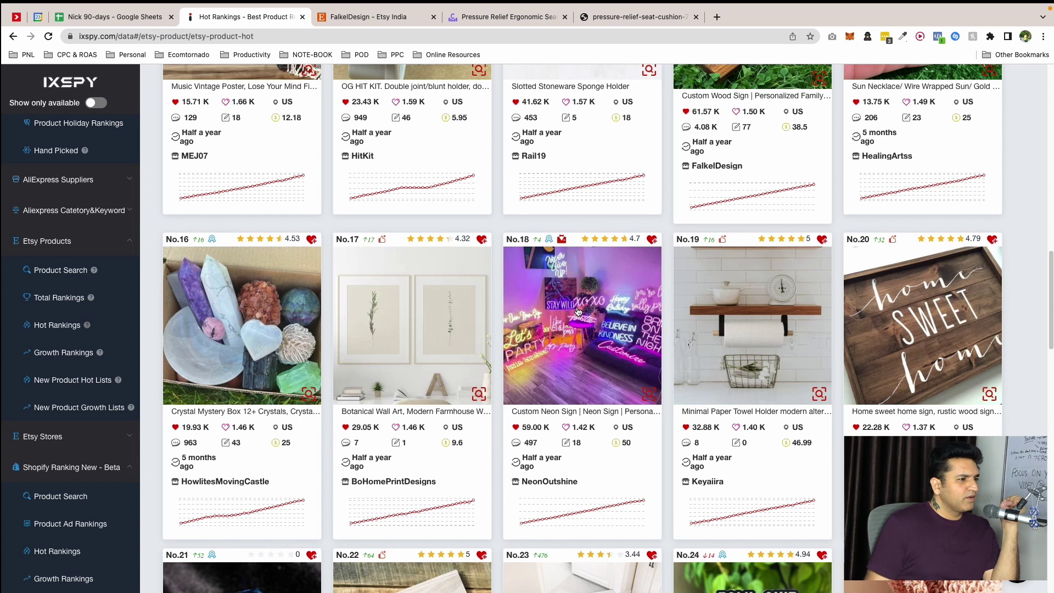
pyautogui.scroll(-5, 577, 312)
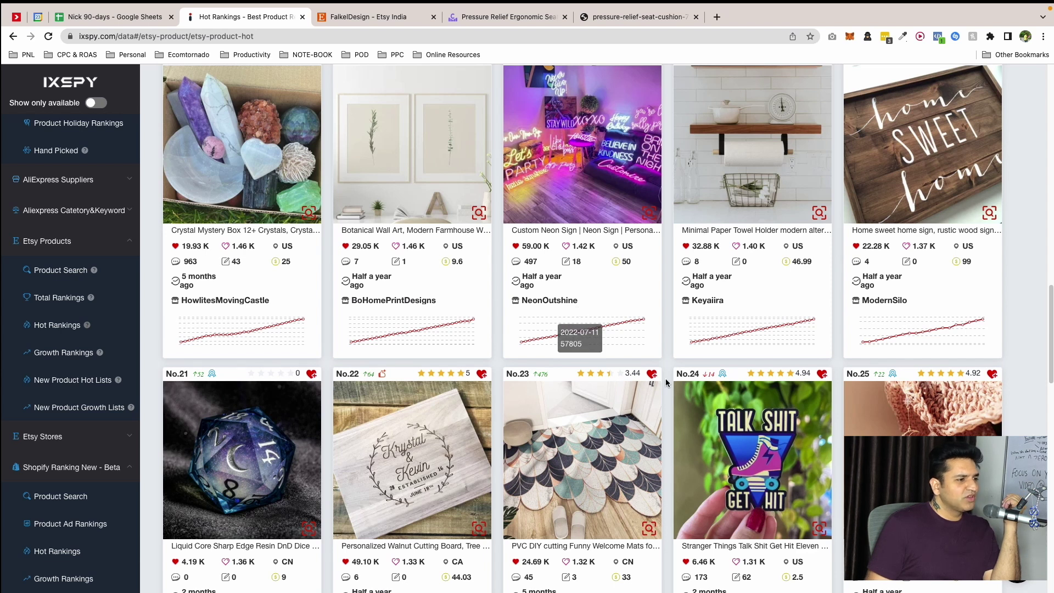
pyautogui.scroll(-3, 665, 382)
pyautogui.scroll(5, 665, 385)
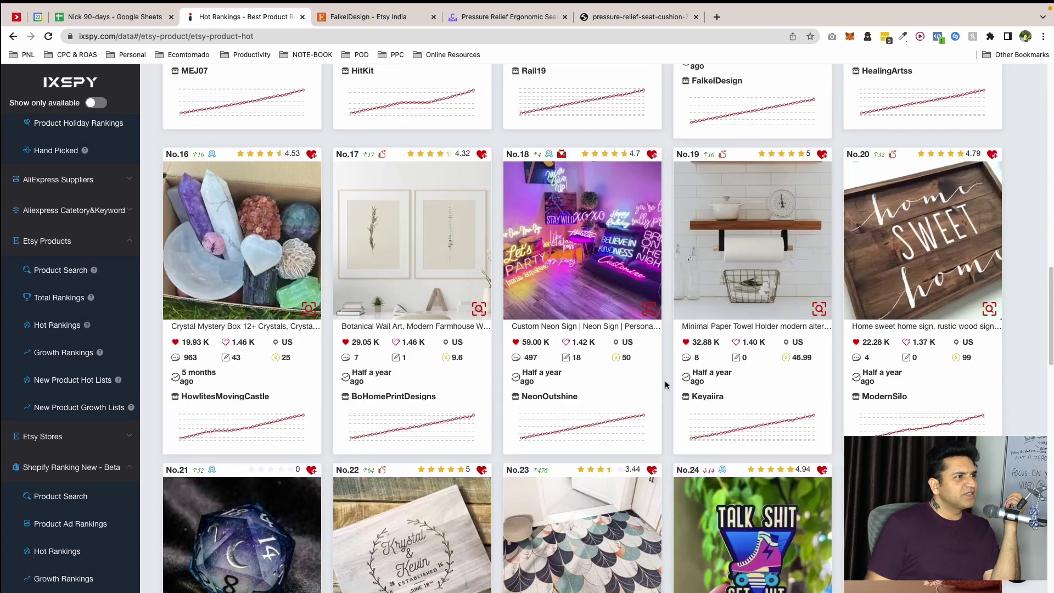
pyautogui.click(508, 17)
pyautogui.click(424, 23)
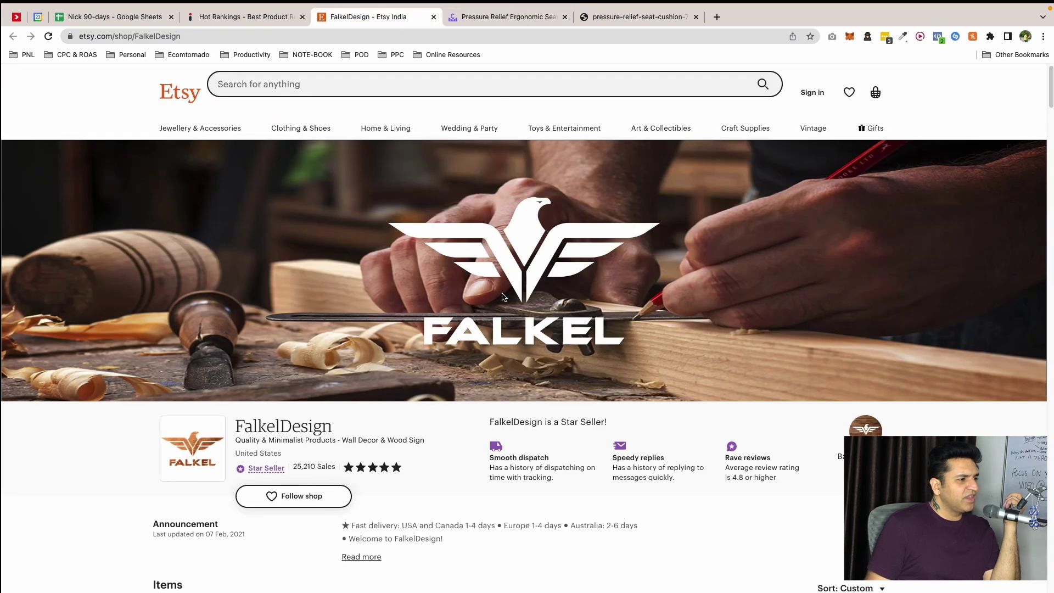
pyautogui.scroll(-10, 504, 297)
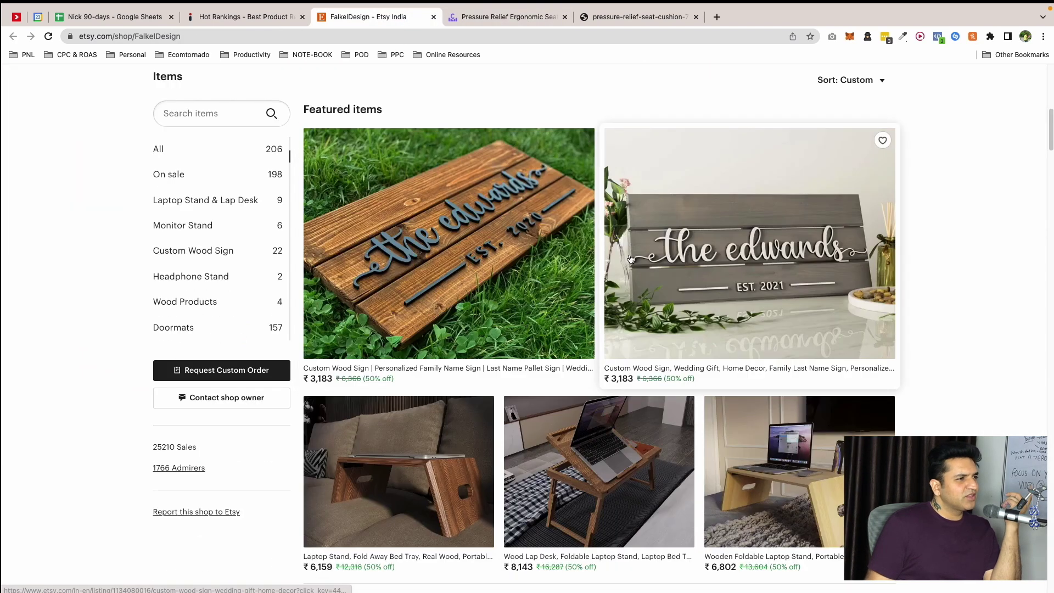
# Return to the Hot Rankings page and look through the Etsy products down to No. 80
pyautogui.click(254, 17)
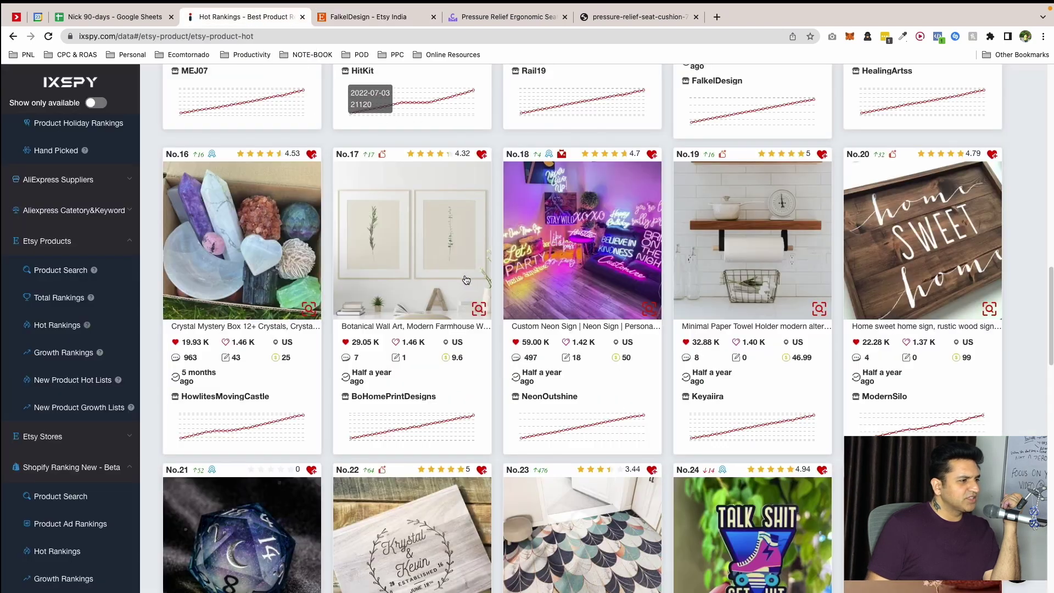
pyautogui.scroll(-6, 466, 280)
pyautogui.scroll(-3, 465, 275)
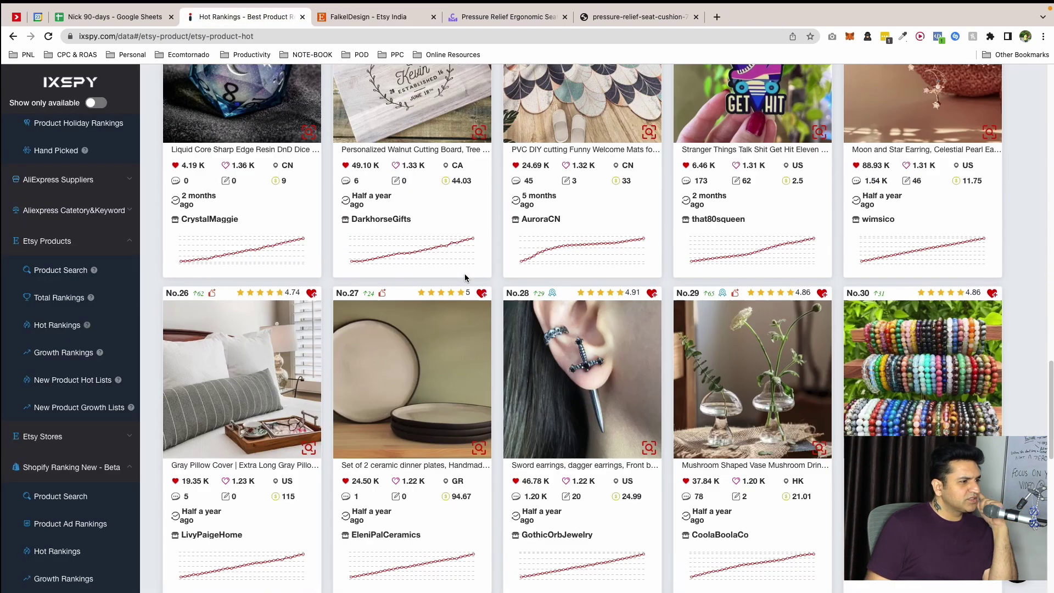
pyautogui.scroll(-7, 465, 276)
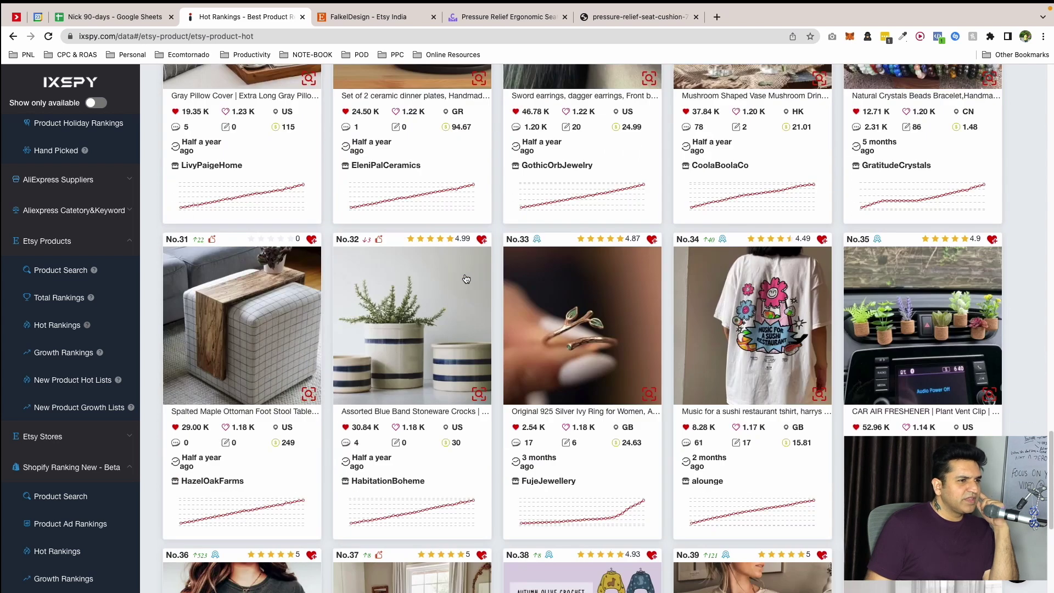
pyautogui.scroll(-5, 466, 279)
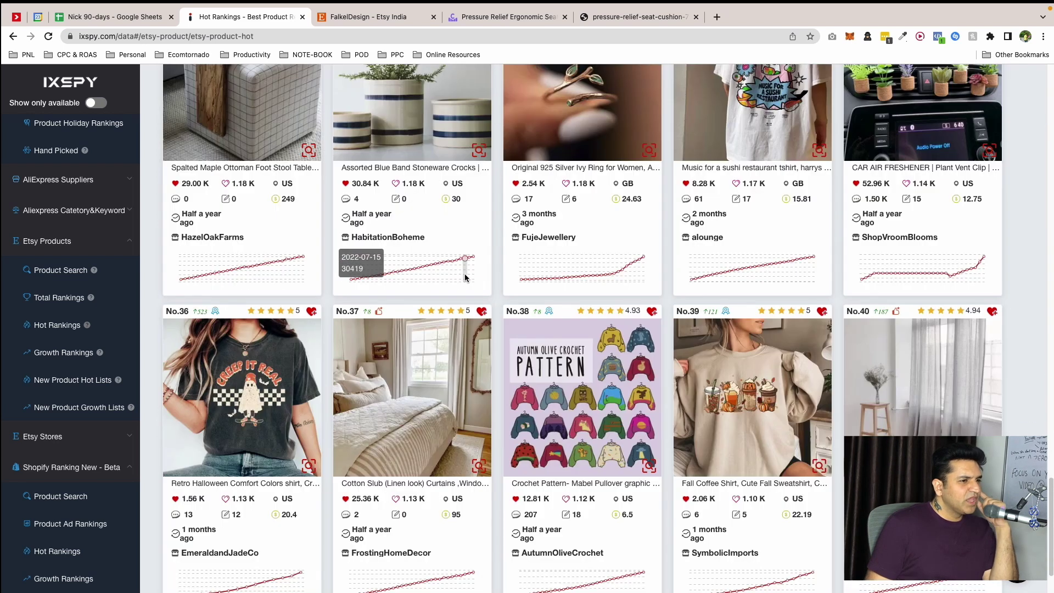
pyautogui.scroll(-1, 465, 274)
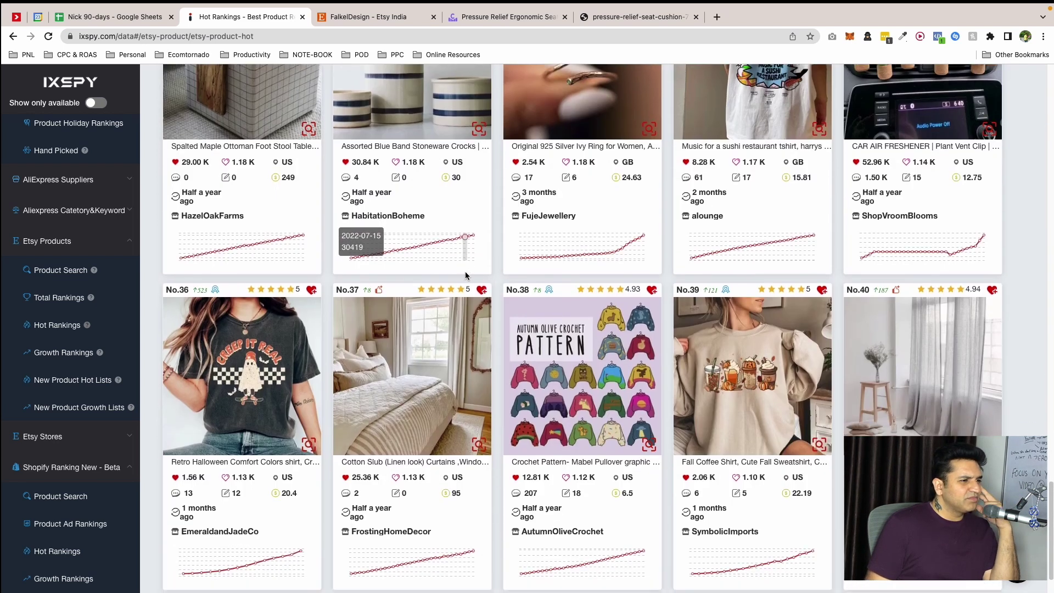
pyautogui.scroll(-2, 465, 274)
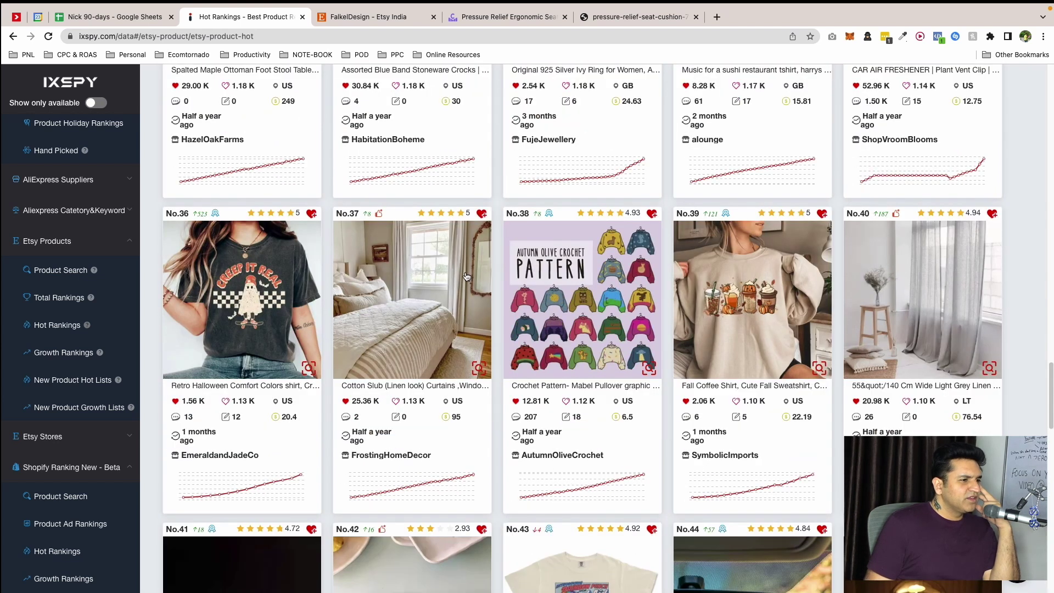
pyautogui.scroll(-5, 466, 275)
pyautogui.scroll(-12, 466, 272)
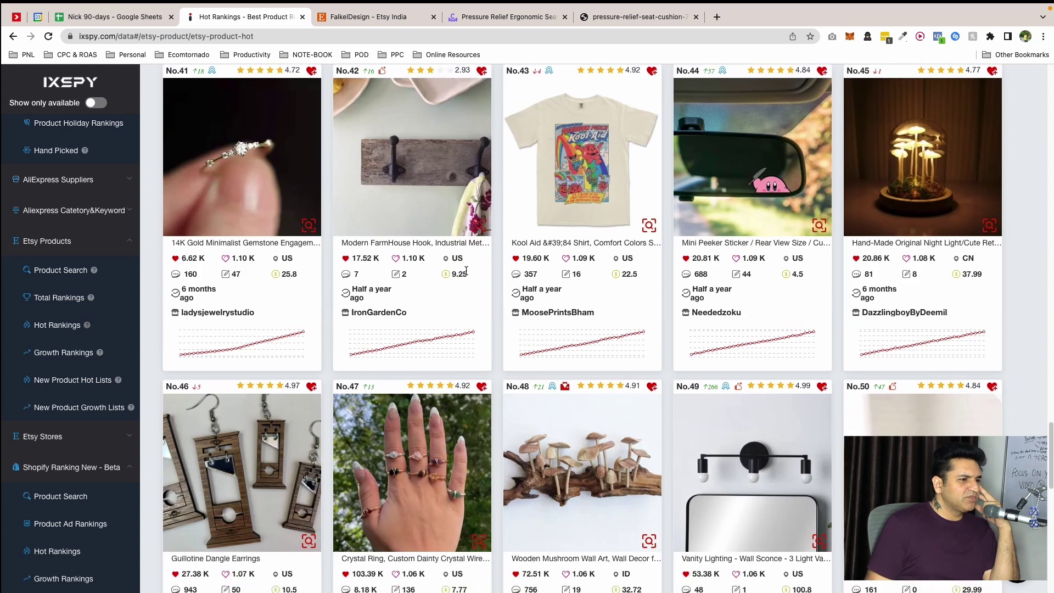
pyautogui.scroll(-7, 466, 272)
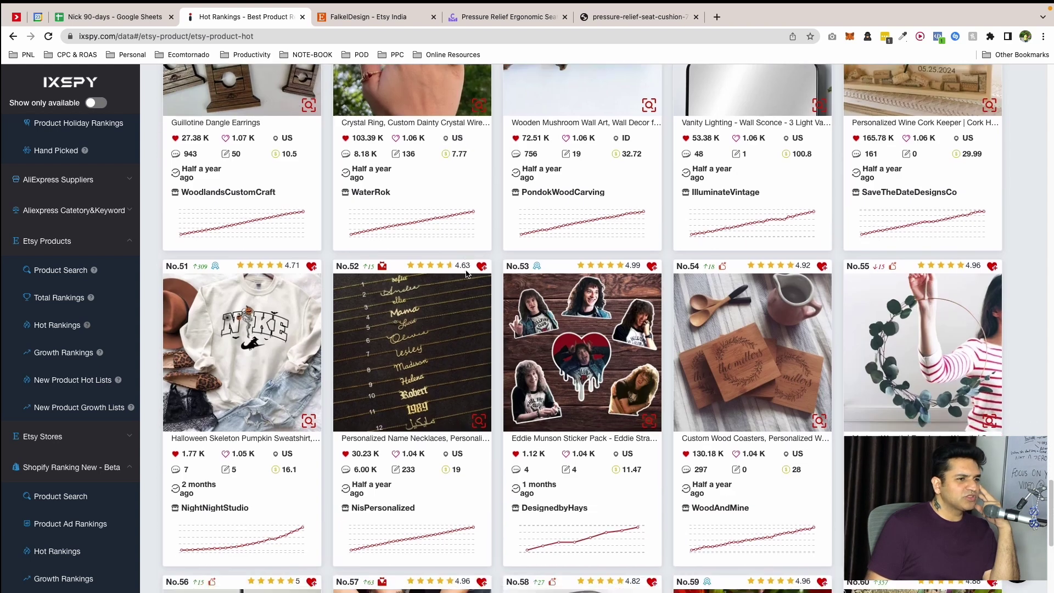
pyautogui.scroll(-4, 465, 274)
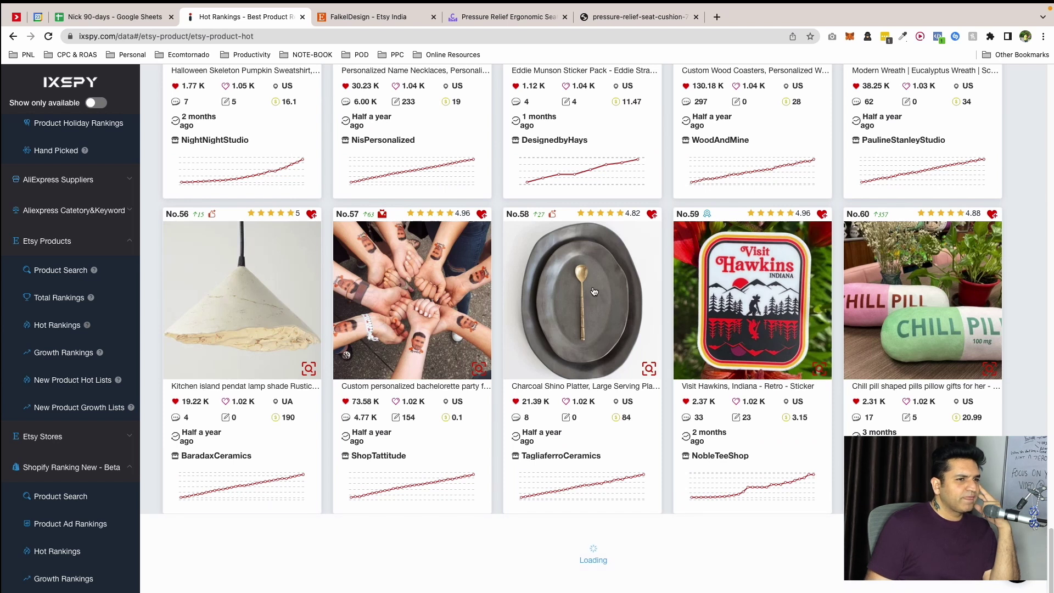
pyautogui.scroll(-4, 917, 323)
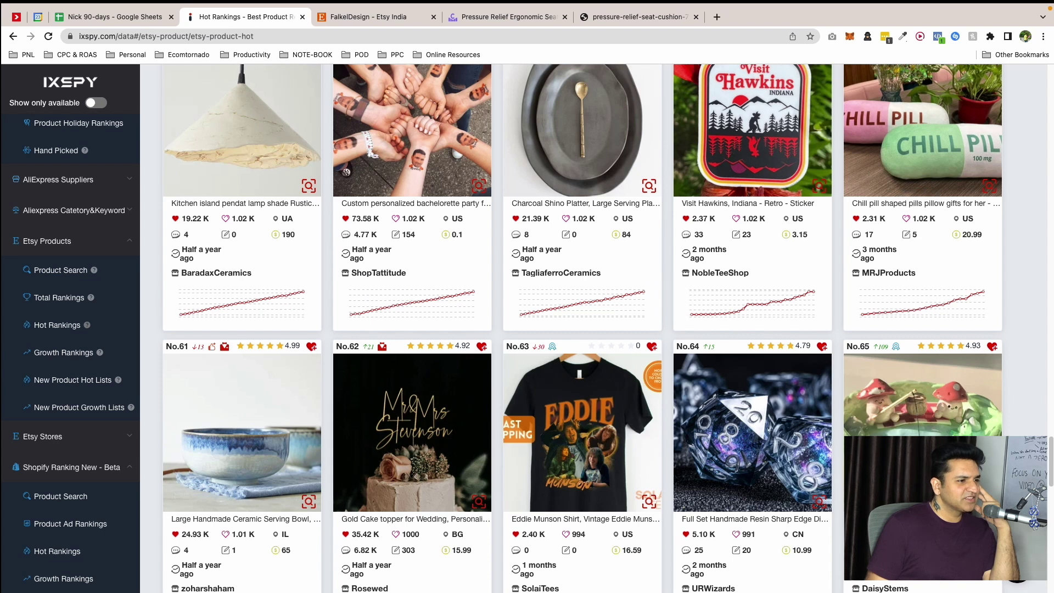
pyautogui.scroll(-5, 566, 456)
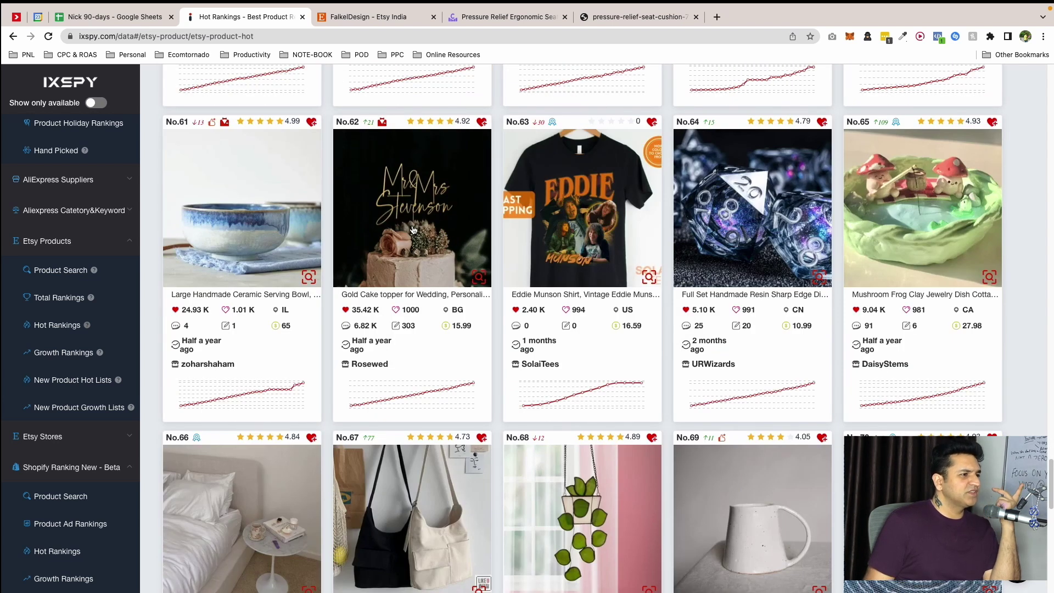
pyautogui.scroll(-13, 426, 228)
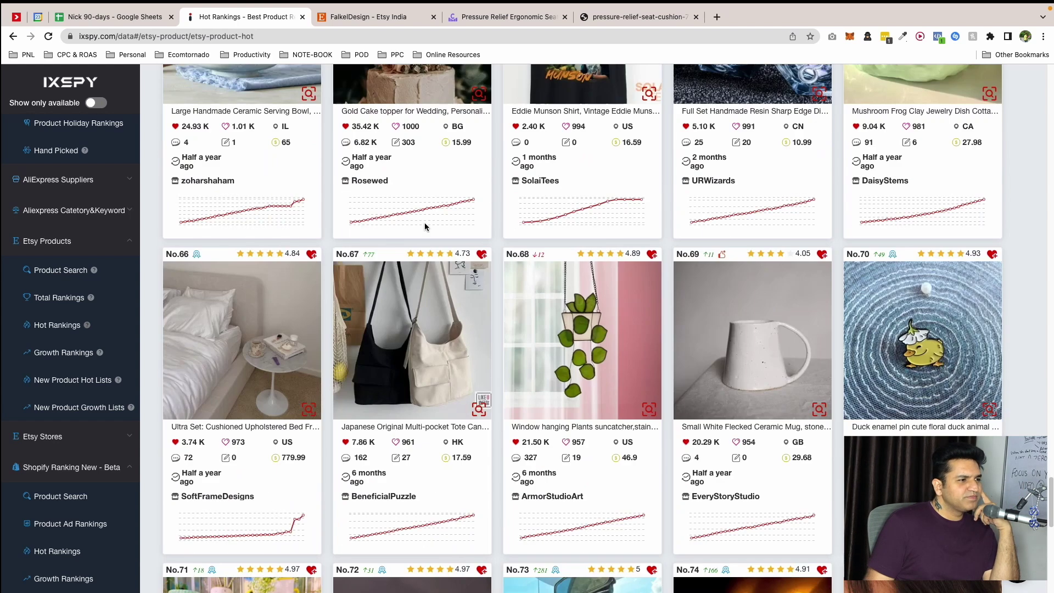
pyautogui.scroll(-5, 446, 264)
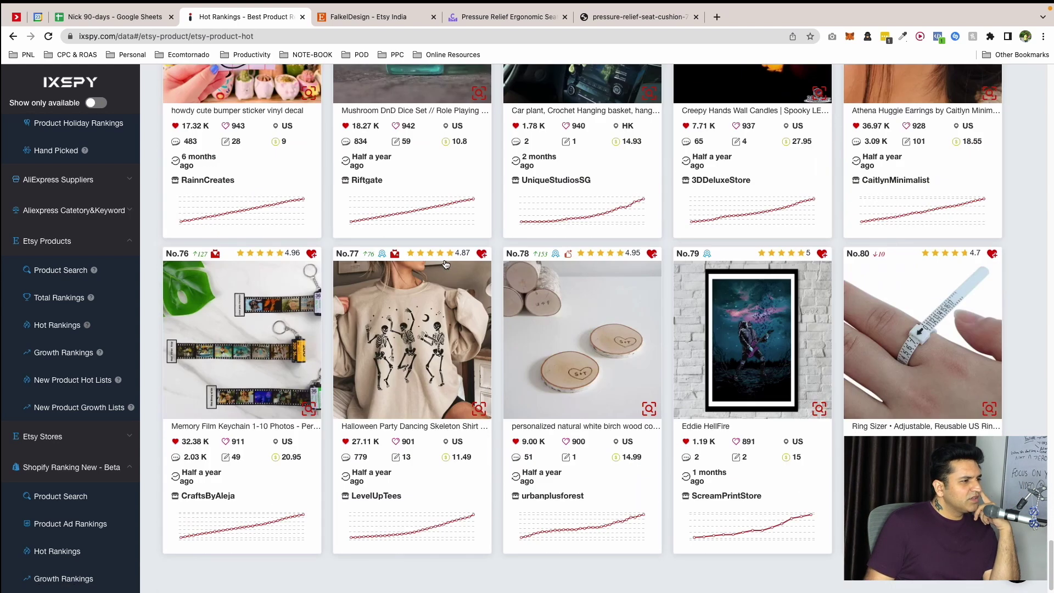
pyautogui.scroll(-1, 446, 264)
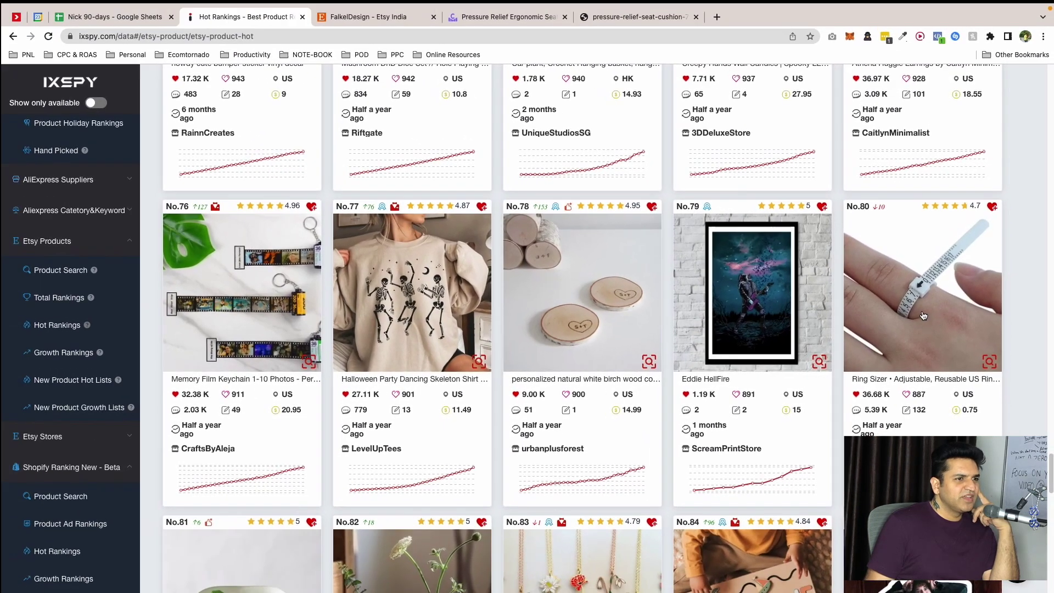
# Inspect the details and favorite trend chart of the No. 80 adjustable Ring Sizer, and close them back in the rankings
pyautogui.click(924, 315)
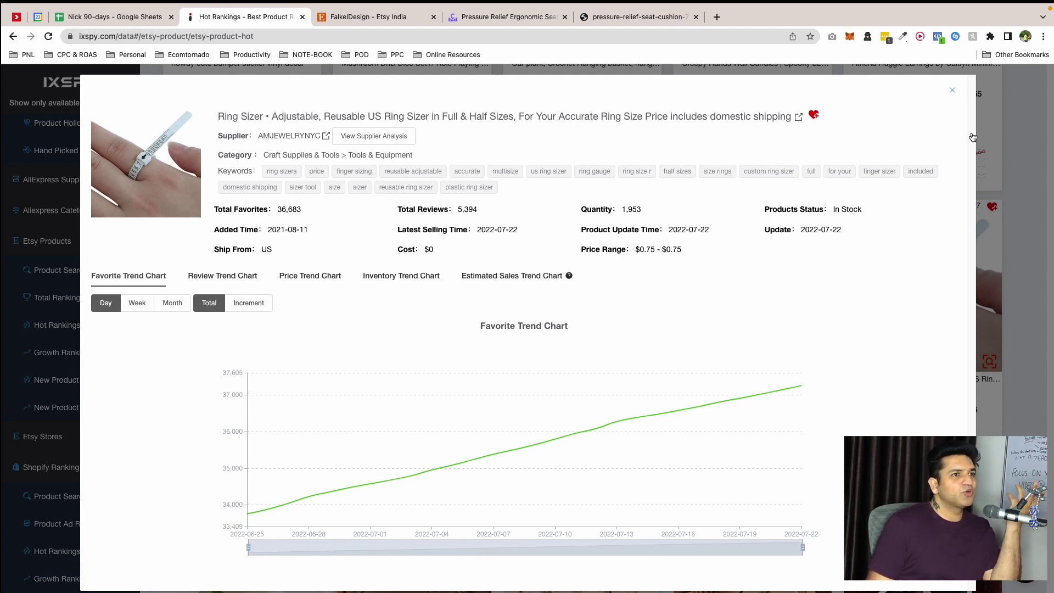
pyautogui.click(950, 92)
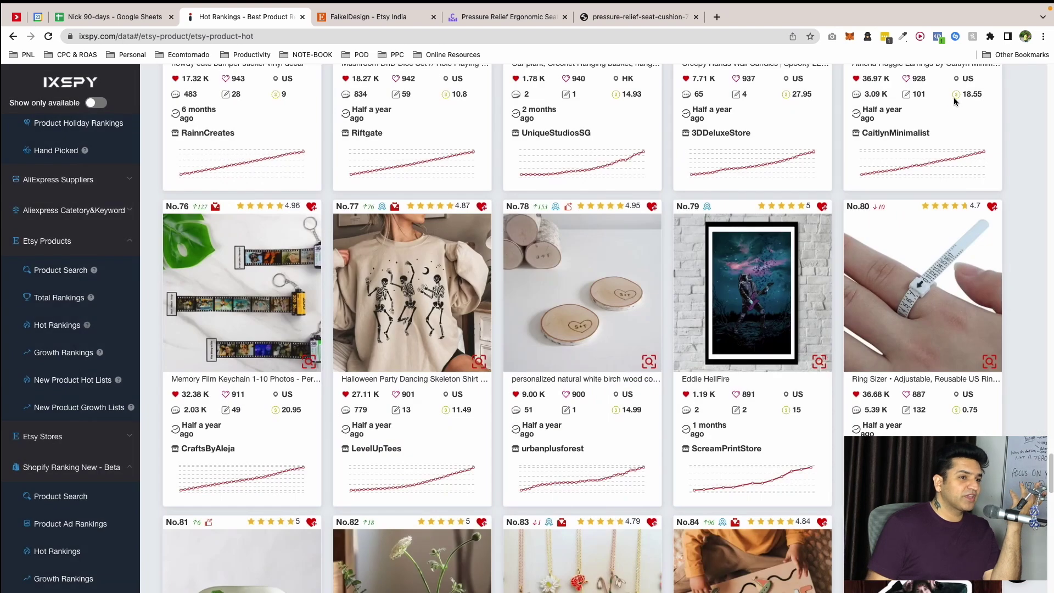
pyautogui.click(913, 320)
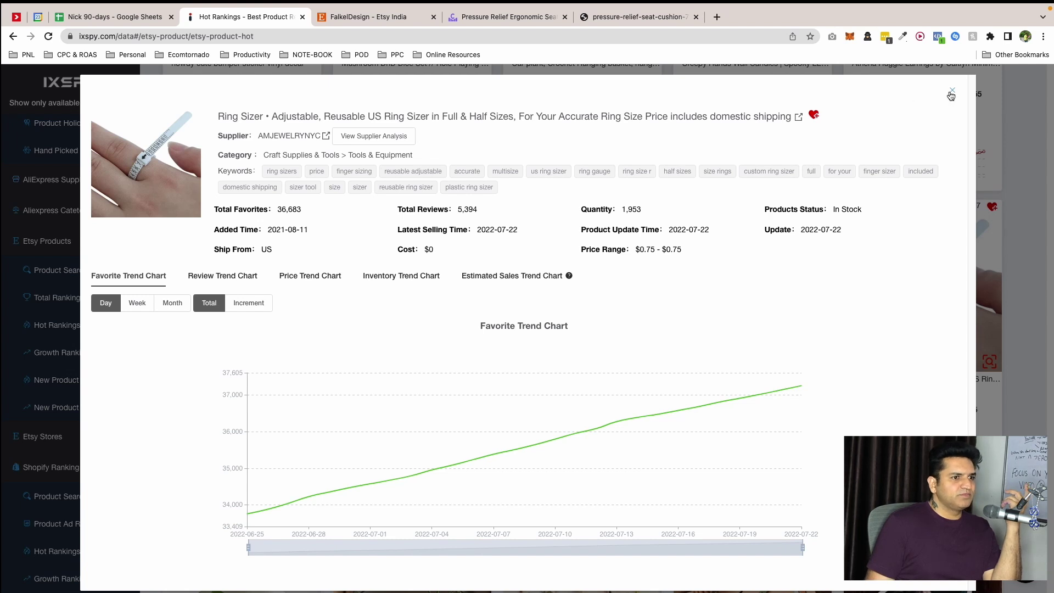
pyautogui.press('Escape')
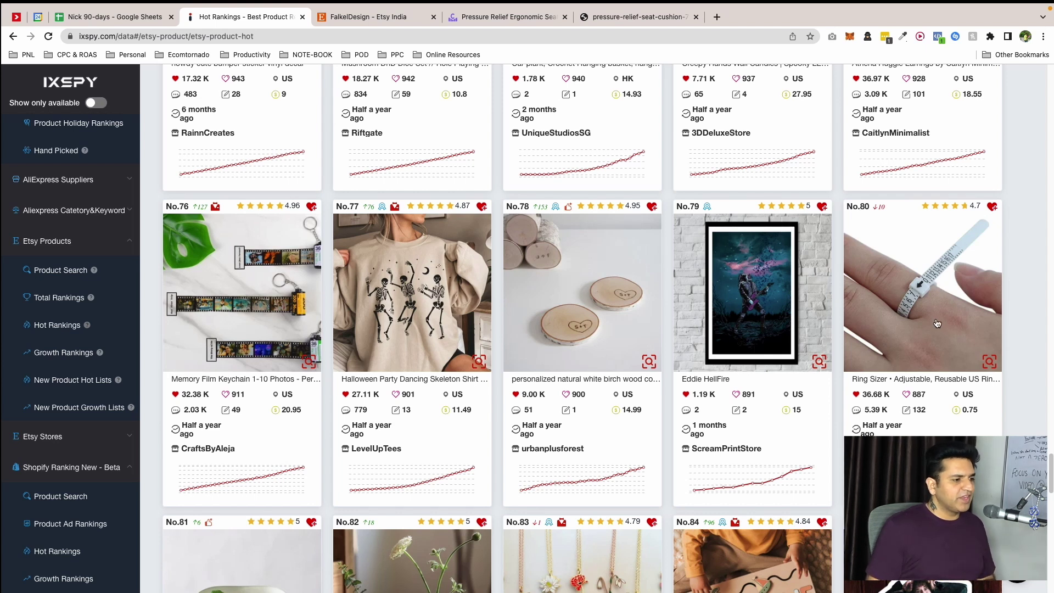
# Look through the remaining Etsy hot-ranked products from No. 81 down to No. 100
pyautogui.scroll(-3, 936, 318)
pyautogui.scroll(2, 936, 320)
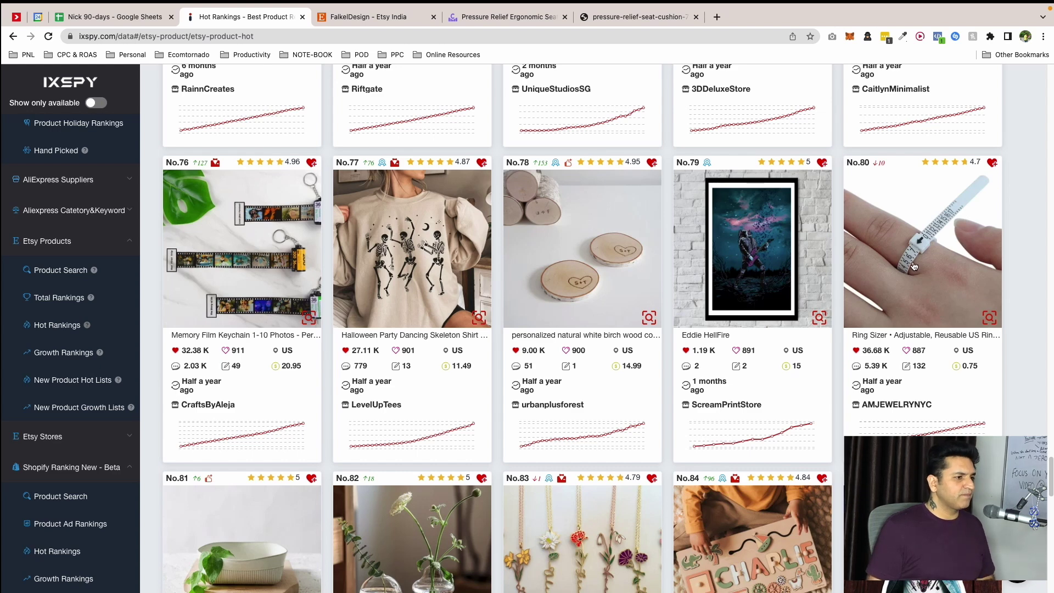
pyautogui.scroll(-10, 916, 267)
pyautogui.scroll(10, 918, 267)
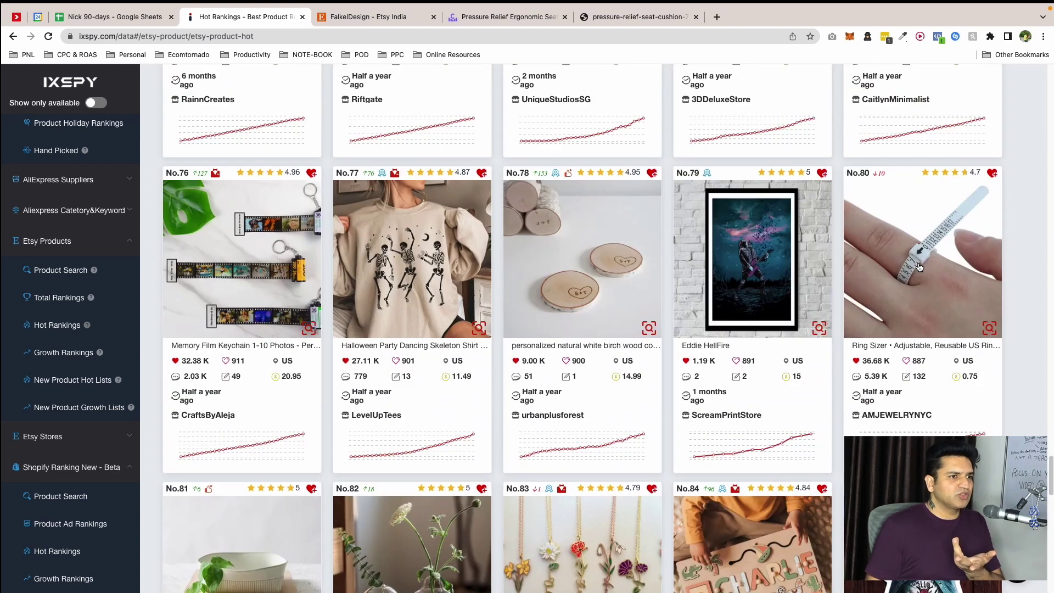
pyautogui.scroll(-8, 928, 291)
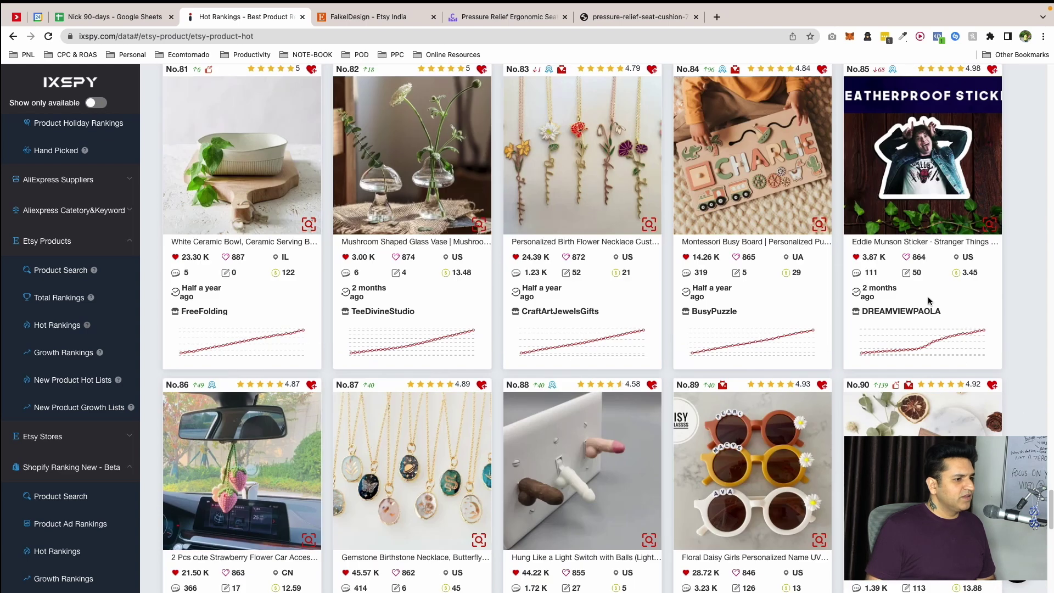
pyautogui.scroll(-4, 928, 301)
pyautogui.scroll(-5, 929, 302)
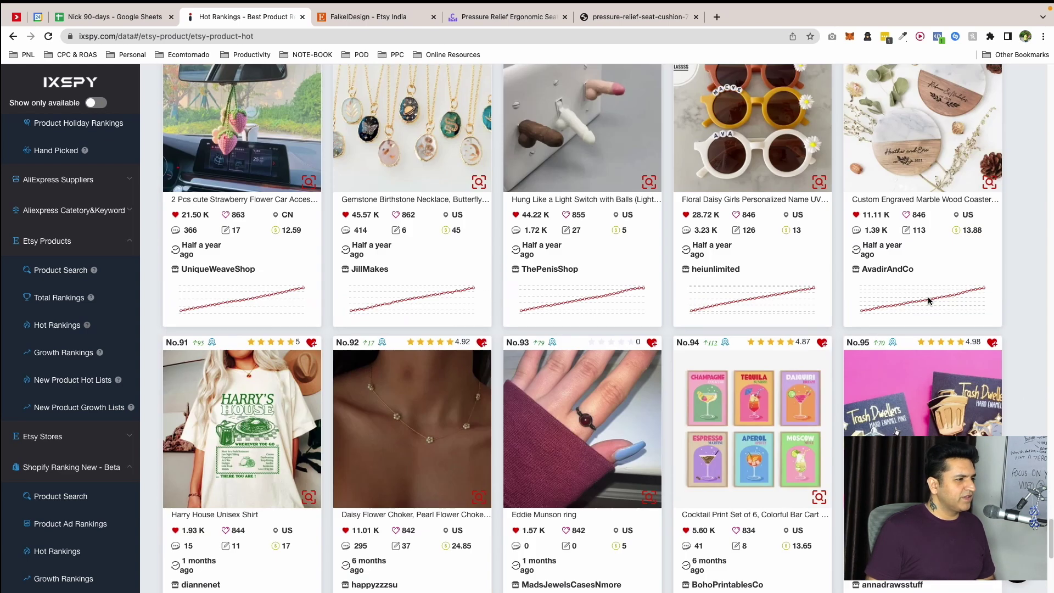
pyautogui.scroll(-6, 930, 301)
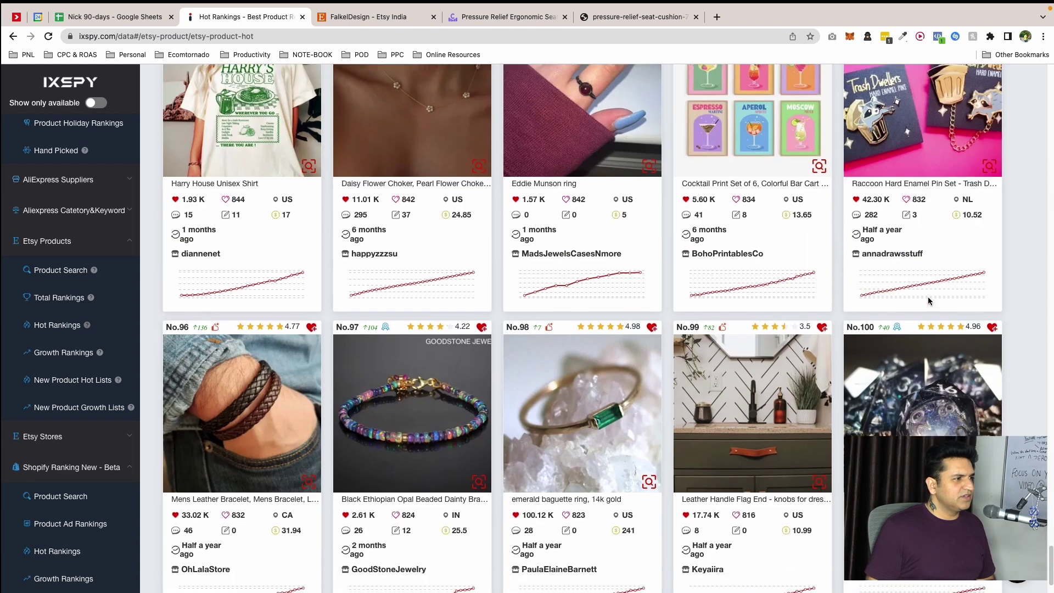
# Leave the Etsy hot rankings and open the Facebook ad library section
pyautogui.scroll(20, 929, 302)
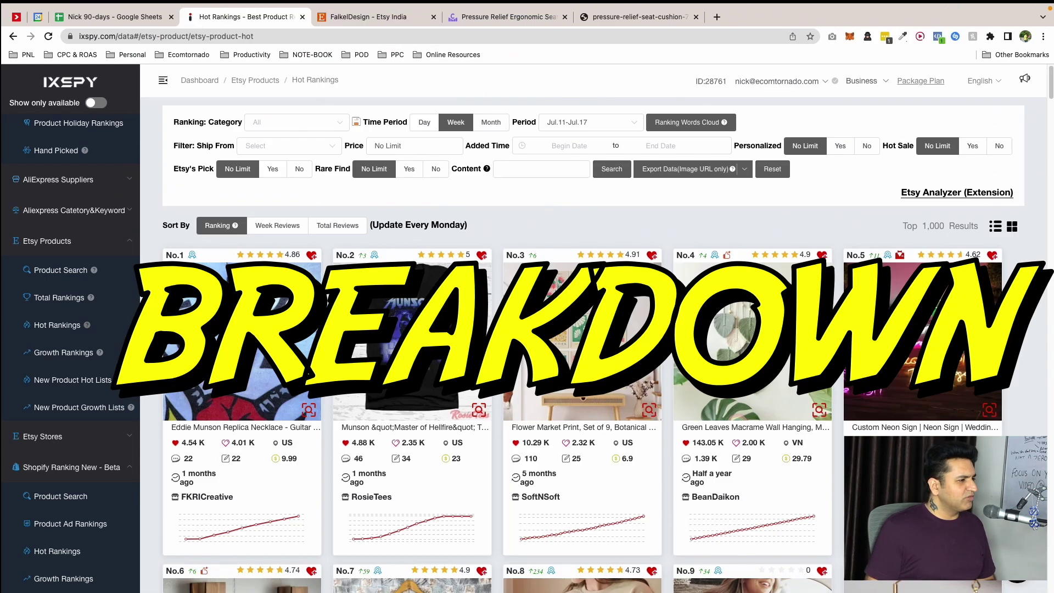
pyautogui.scroll(-3, 68, 470)
pyautogui.scroll(-1, 68, 471)
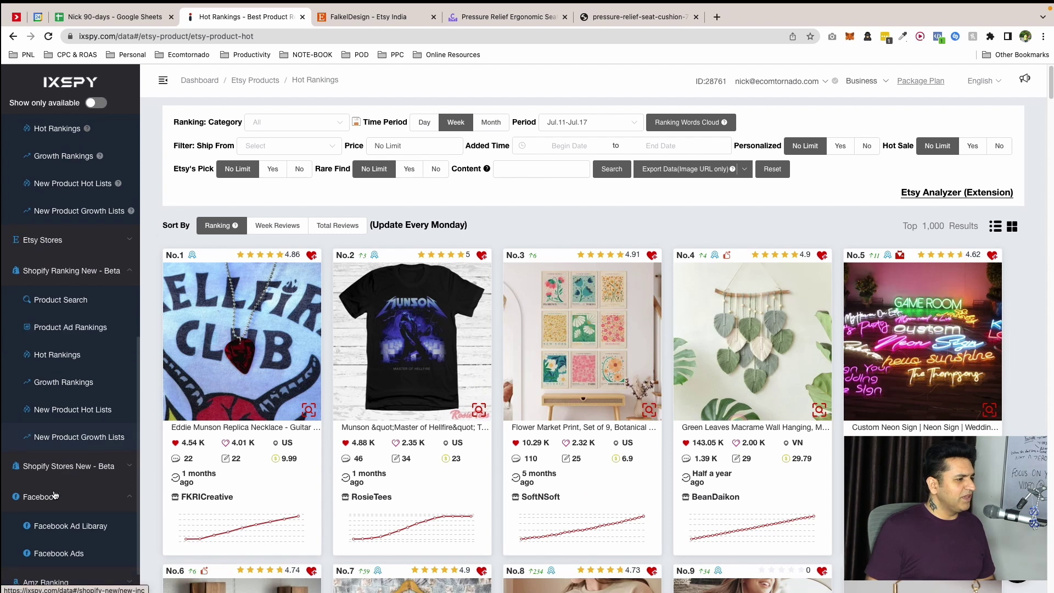
pyautogui.scroll(-1, 66, 510)
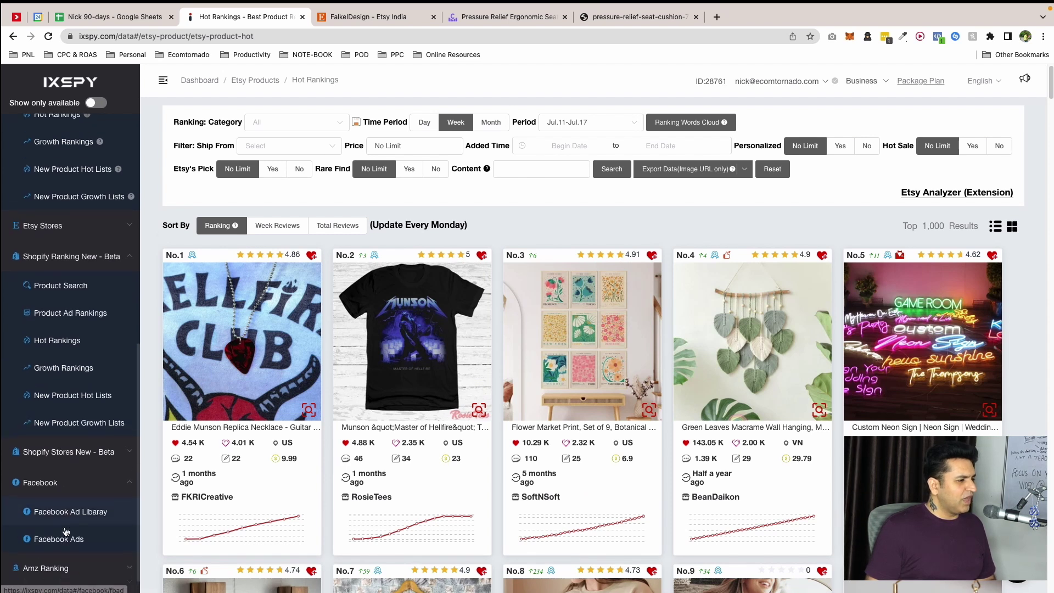
pyautogui.click(75, 513)
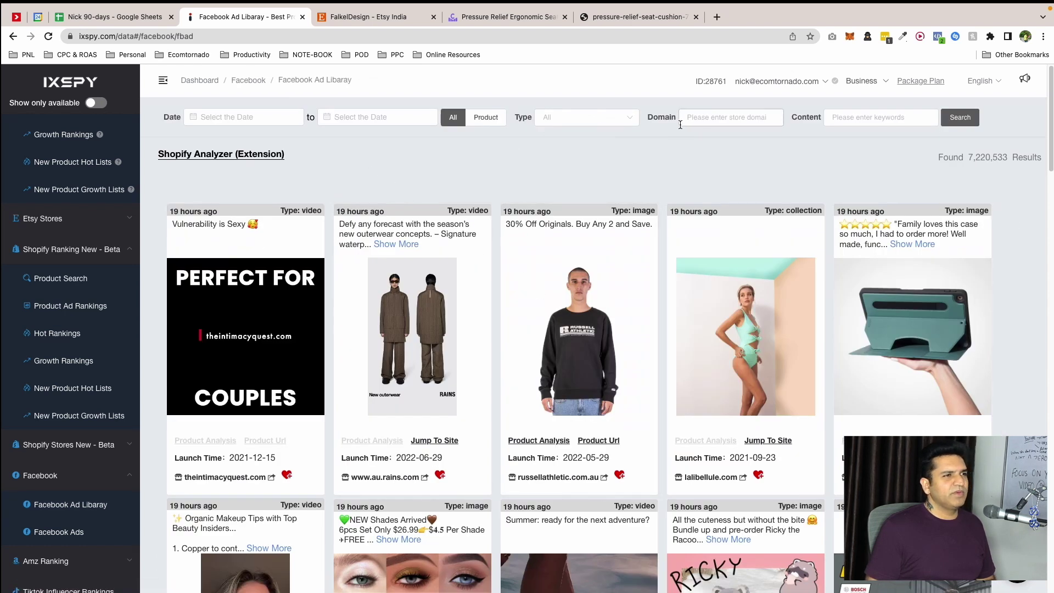
# Search the Facebook ad library for ads whose content contains "grandma"
pyautogui.click(874, 117)
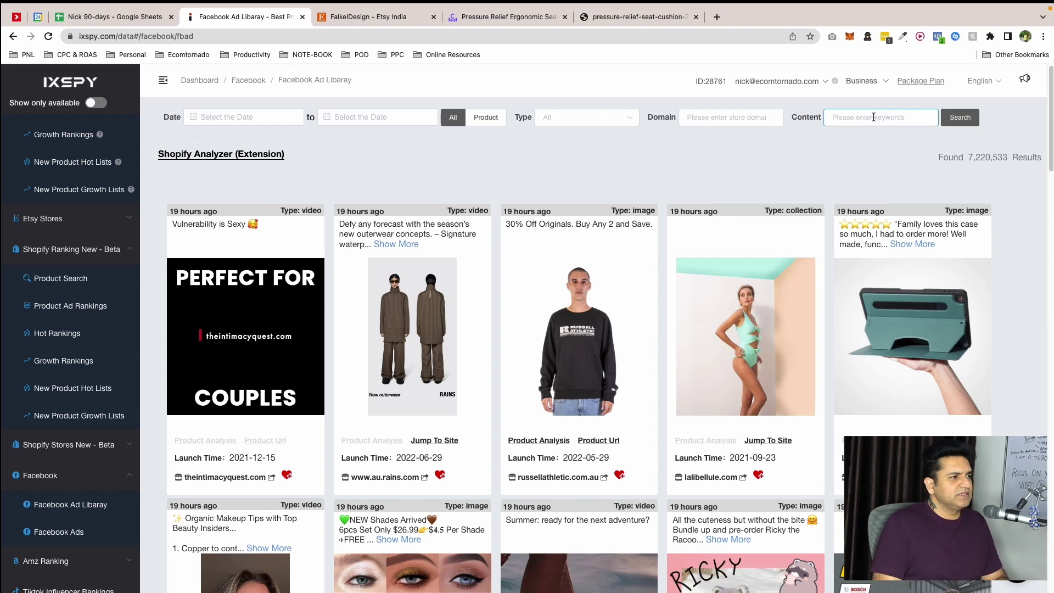
pyautogui.write('grandma')
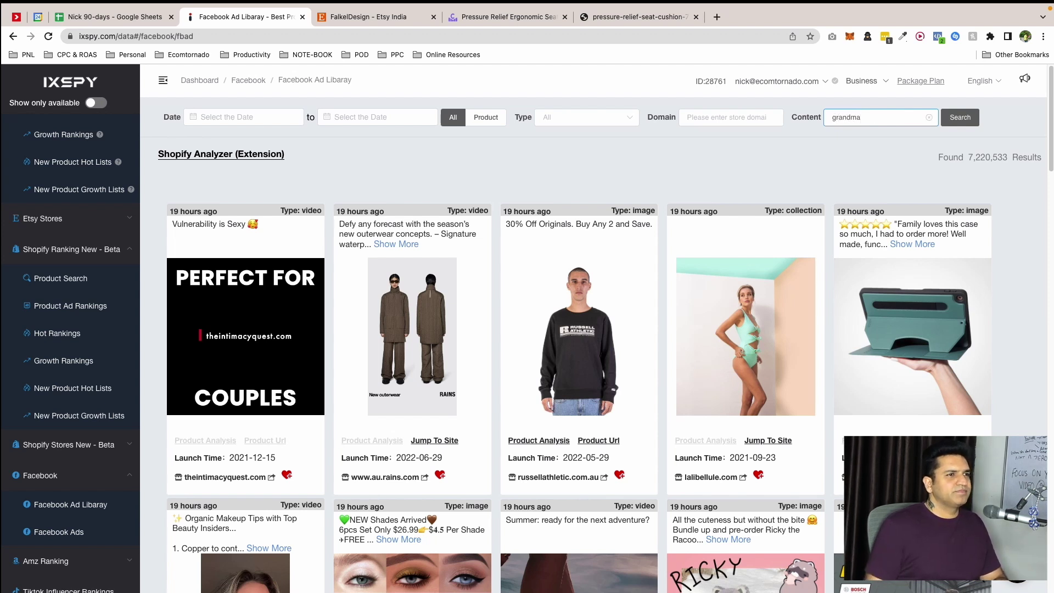
pyautogui.press('Return')
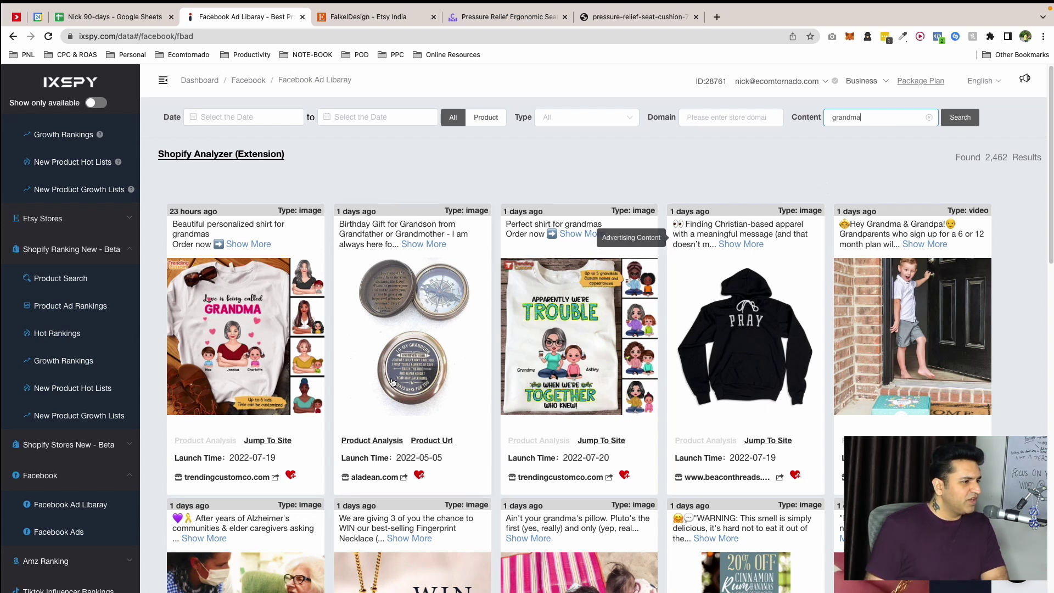
# Open the store pages of the "Love is being called Grandma" and plaid-heart Grandma shirt ads, returning to the ad results each time
pyautogui.click(277, 442)
pyautogui.click(299, 11)
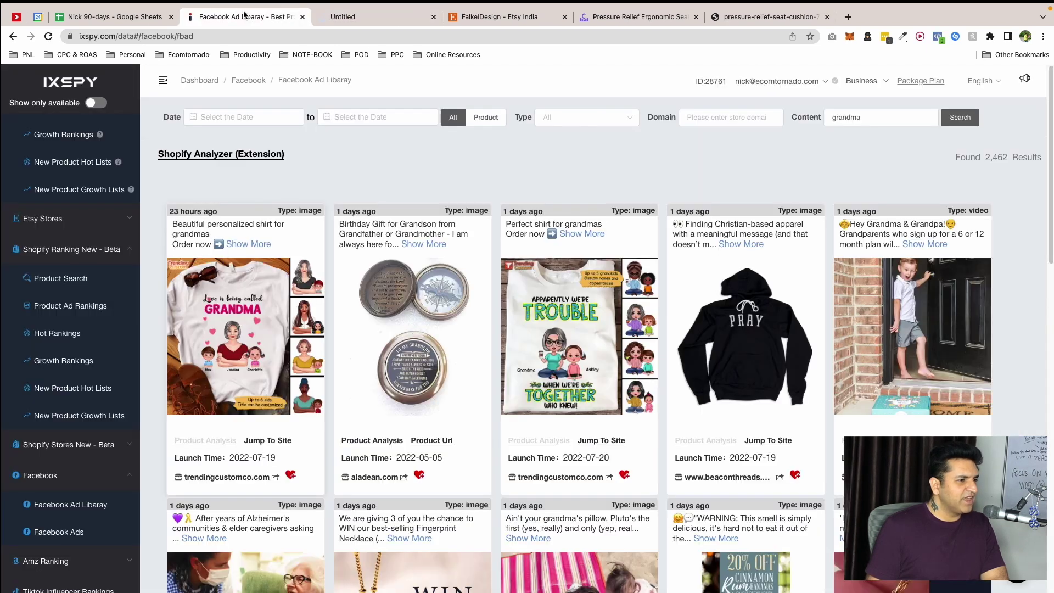
pyautogui.scroll(-4, 460, 344)
pyautogui.scroll(-8, 461, 347)
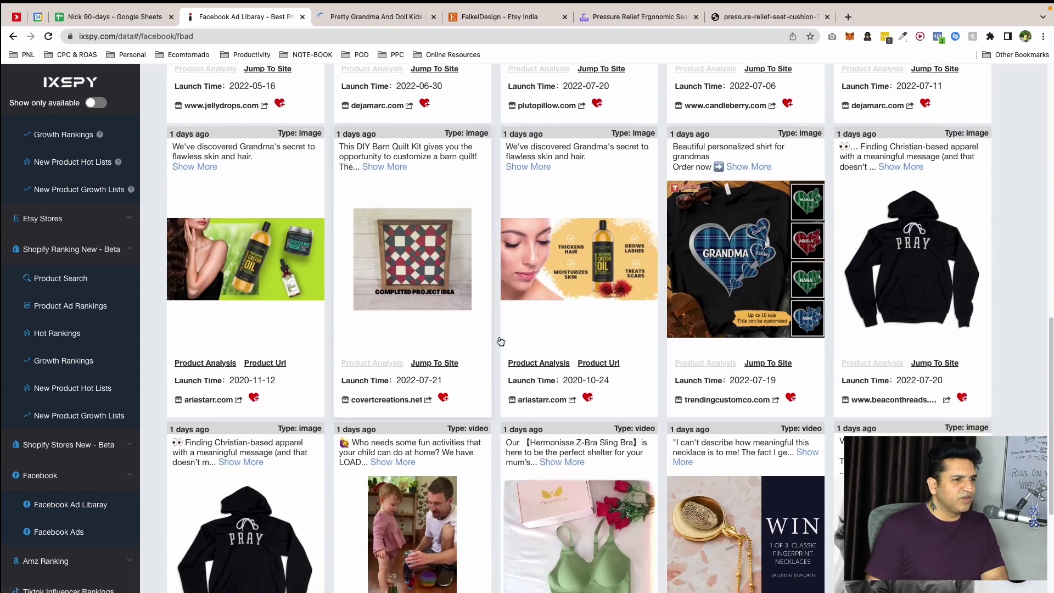
pyautogui.click(774, 364)
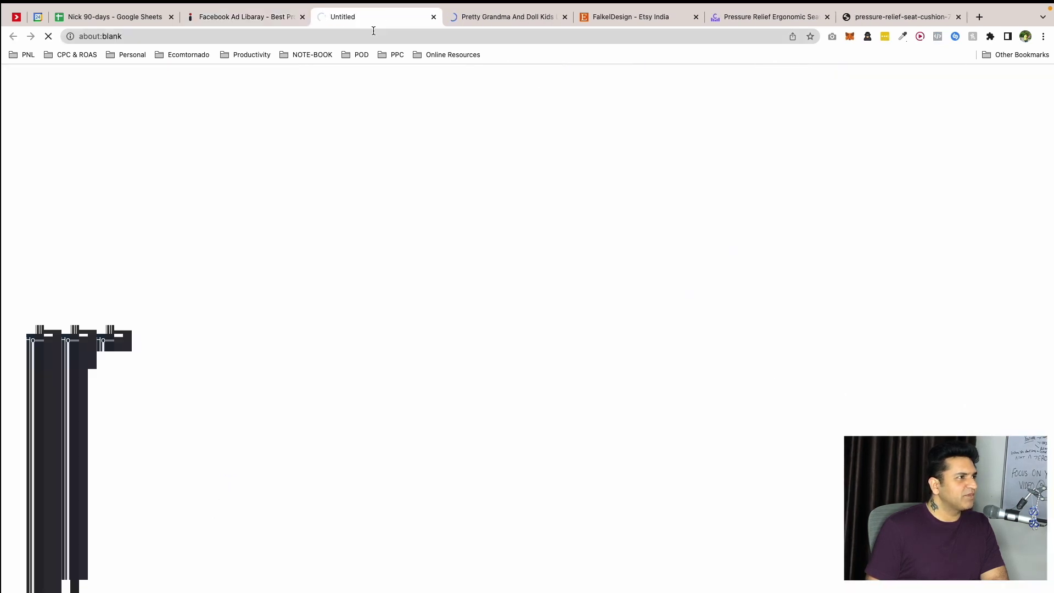
pyautogui.click(269, 19)
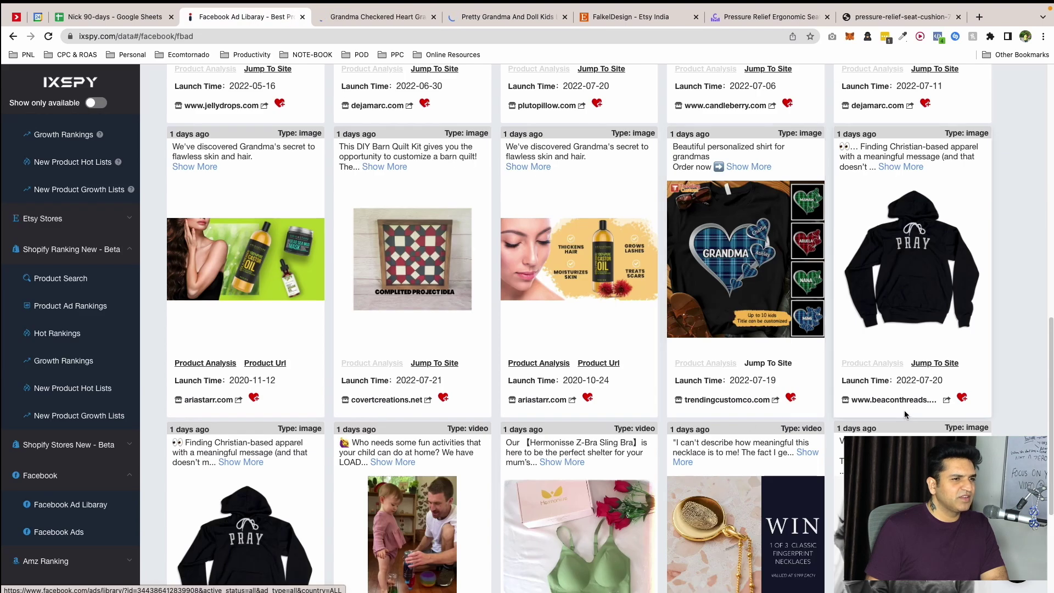
# Look through more grandma ads and open the store page of the Halloween Grandma shirt ad from trendingcustom.com
pyautogui.scroll(-4, 904, 410)
pyautogui.scroll(-5, 701, 405)
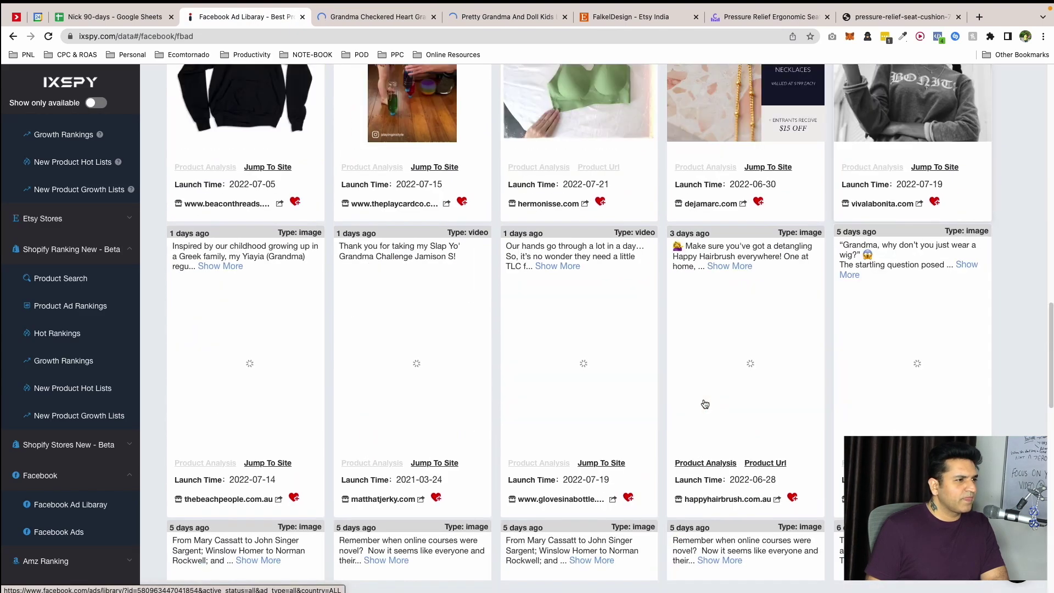
pyautogui.scroll(-3, 695, 401)
pyautogui.scroll(-13, 690, 398)
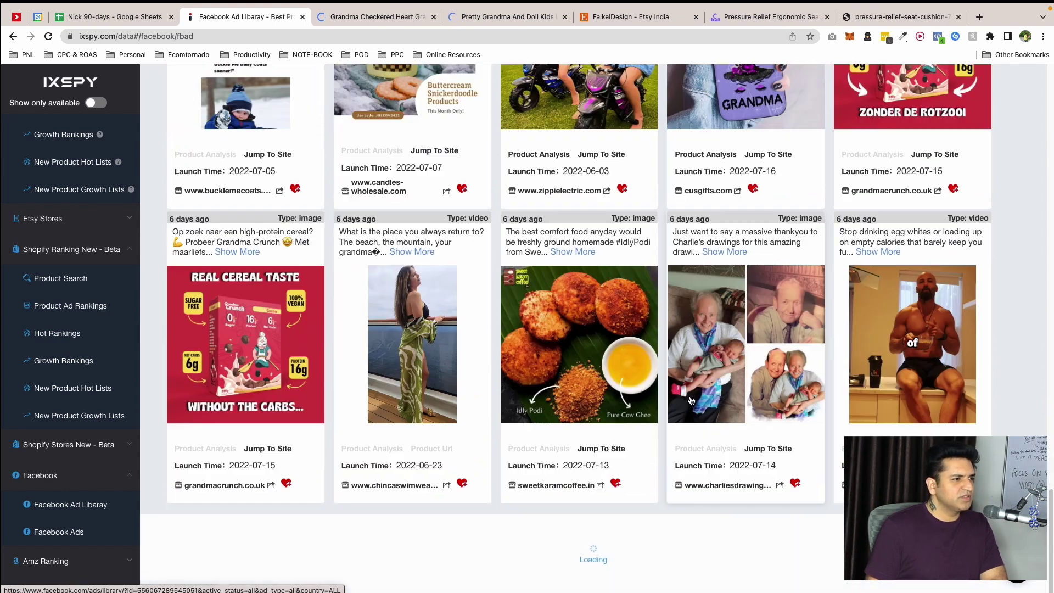
pyautogui.scroll(-12, 496, 383)
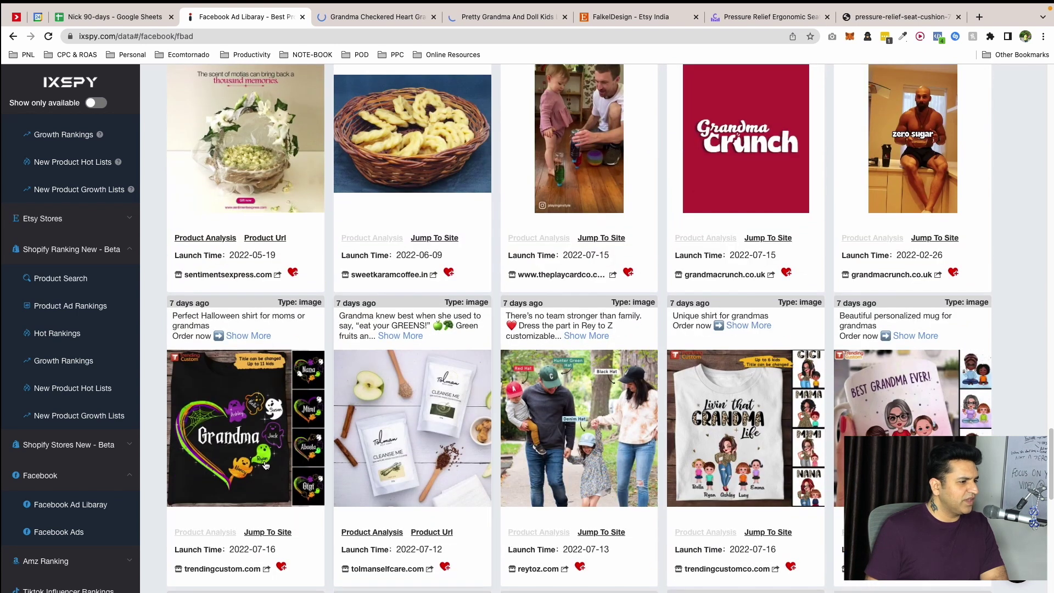
pyautogui.click(269, 532)
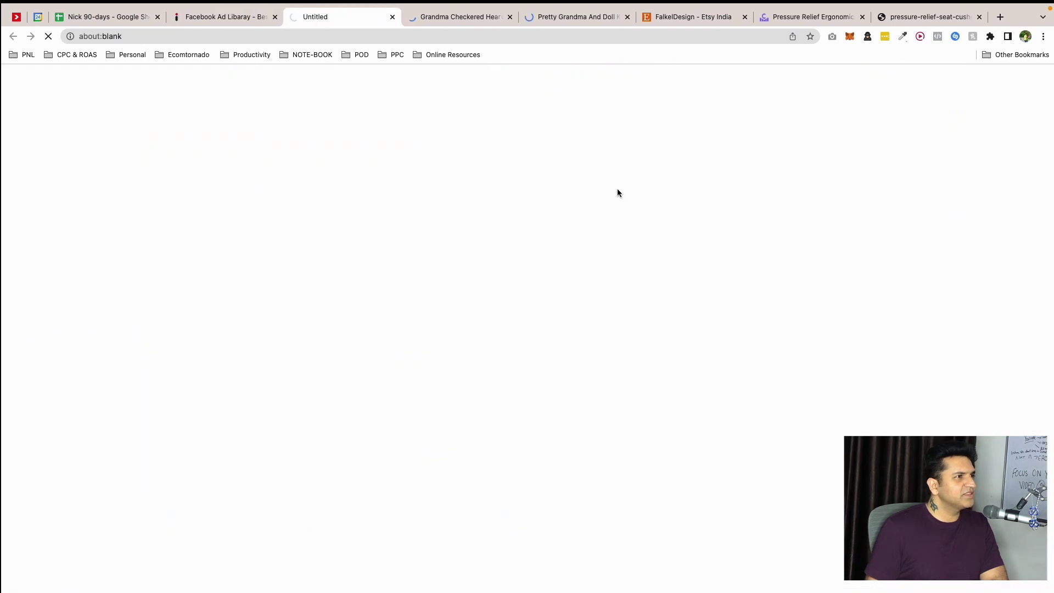
# On the Grandma Checkered Heart shirt page, dismiss the discount pop-up and open the Trending Custom store's products sorted by best selling
pyautogui.click(441, 18)
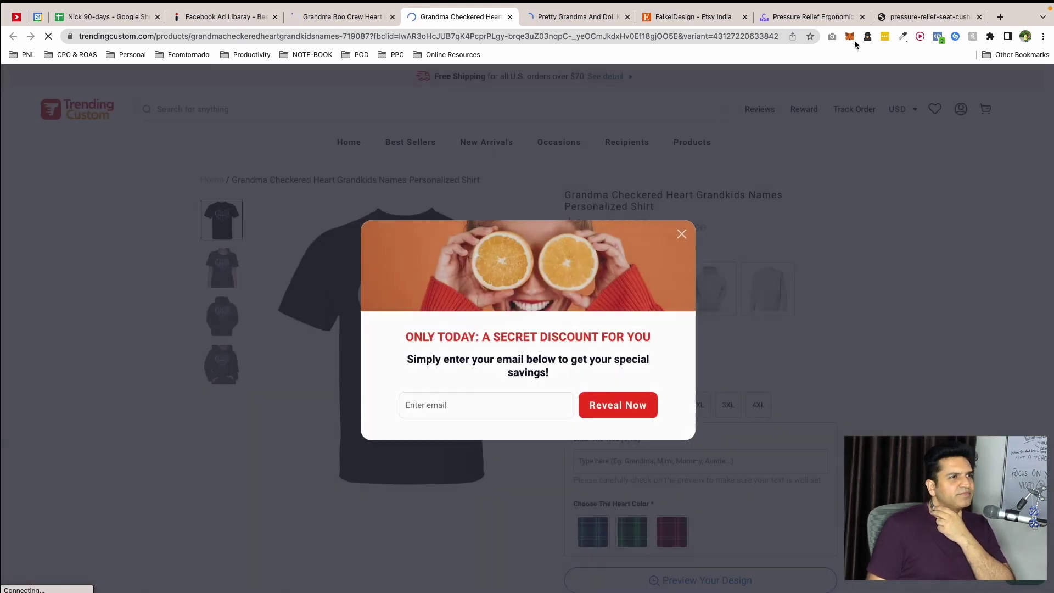
pyautogui.click(867, 37)
pyautogui.click(866, 41)
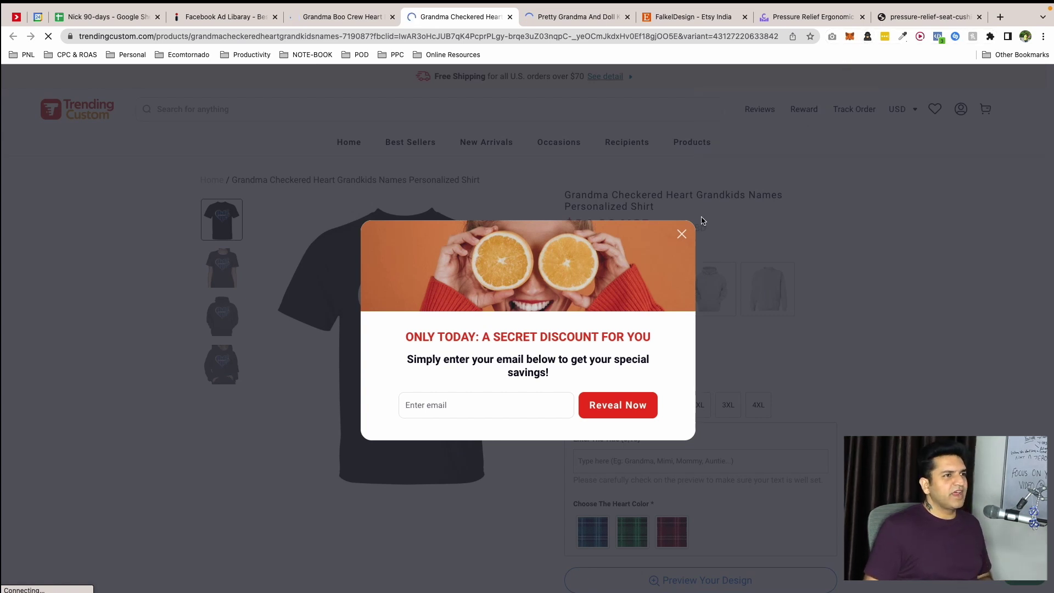
pyautogui.click(682, 234)
pyautogui.click(868, 38)
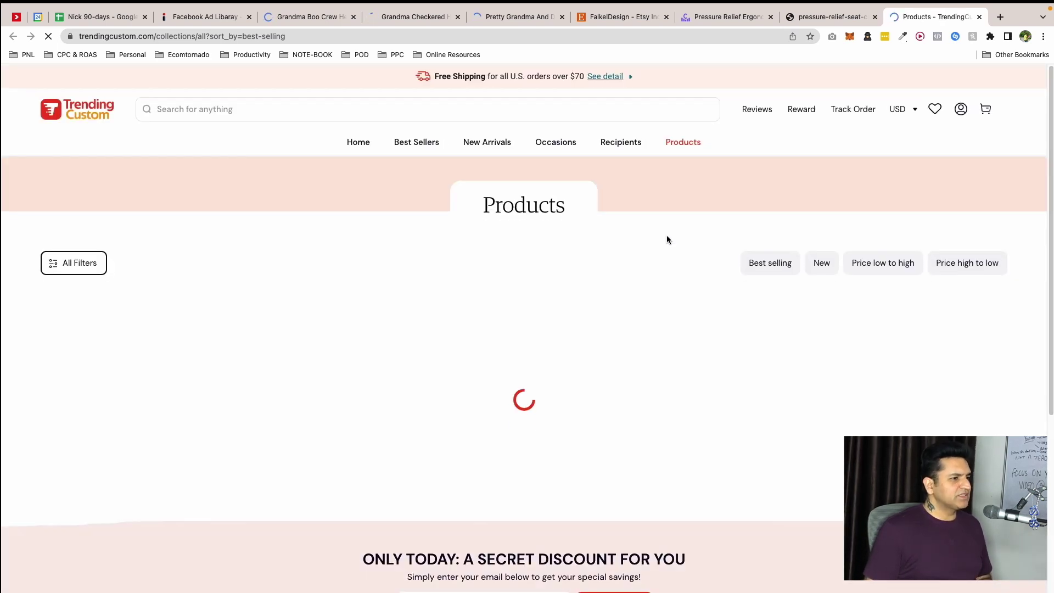
pyautogui.scroll(-2, 666, 239)
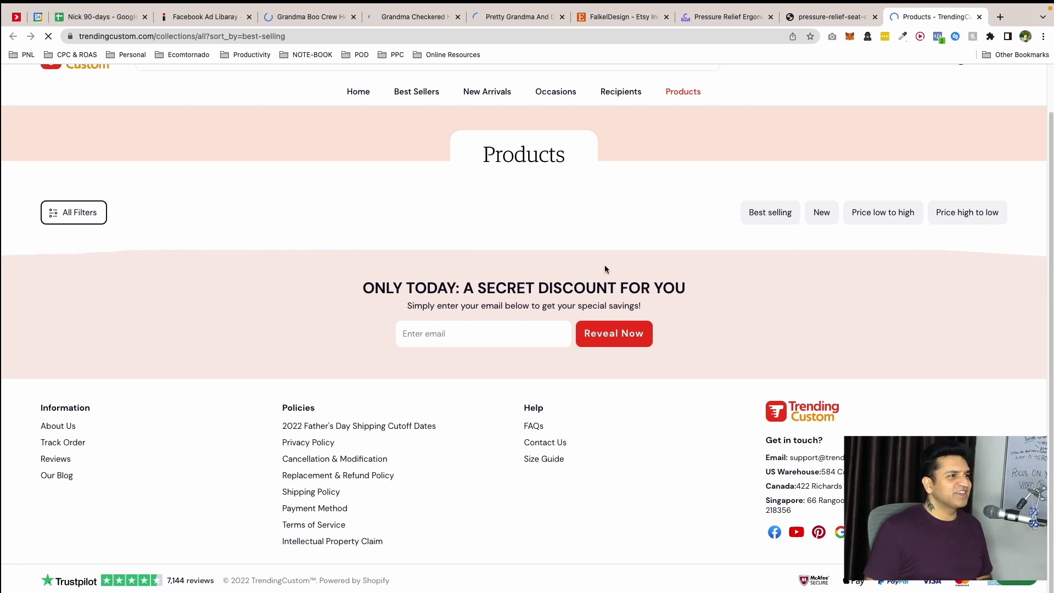
# Switch to the Pretty Grandma And Doll Kids shirt page and open the store's Facebook page from its footer
pyautogui.click(824, 17)
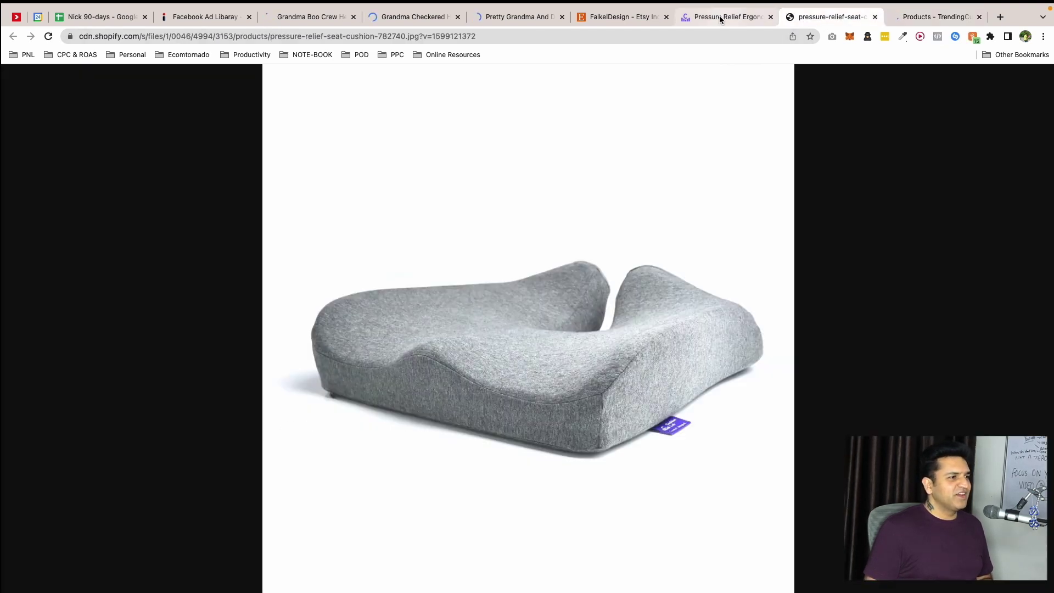
pyautogui.click(720, 17)
pyautogui.click(519, 17)
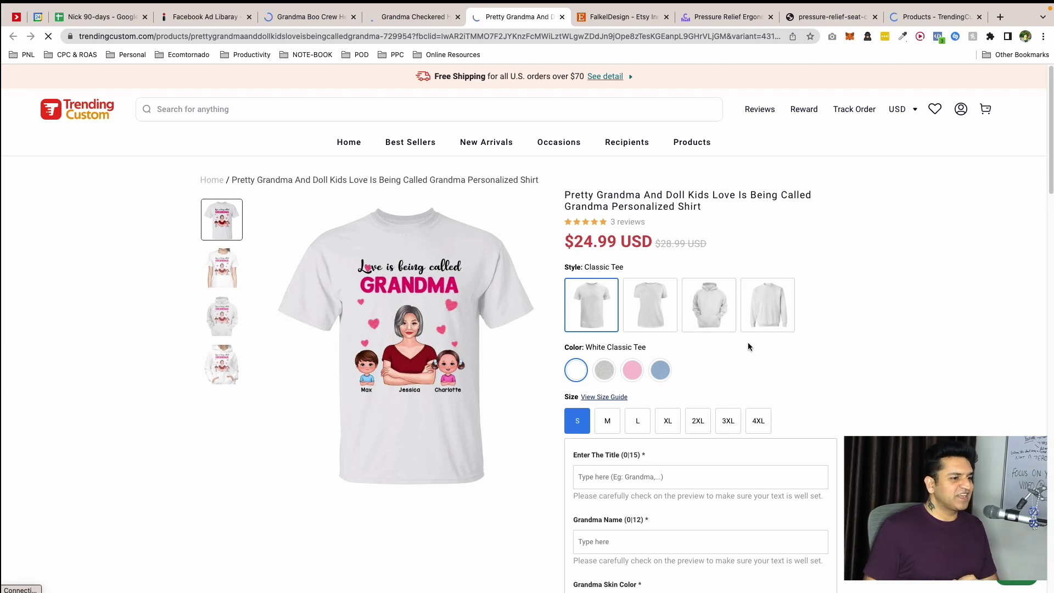
pyautogui.scroll(-20, 769, 341)
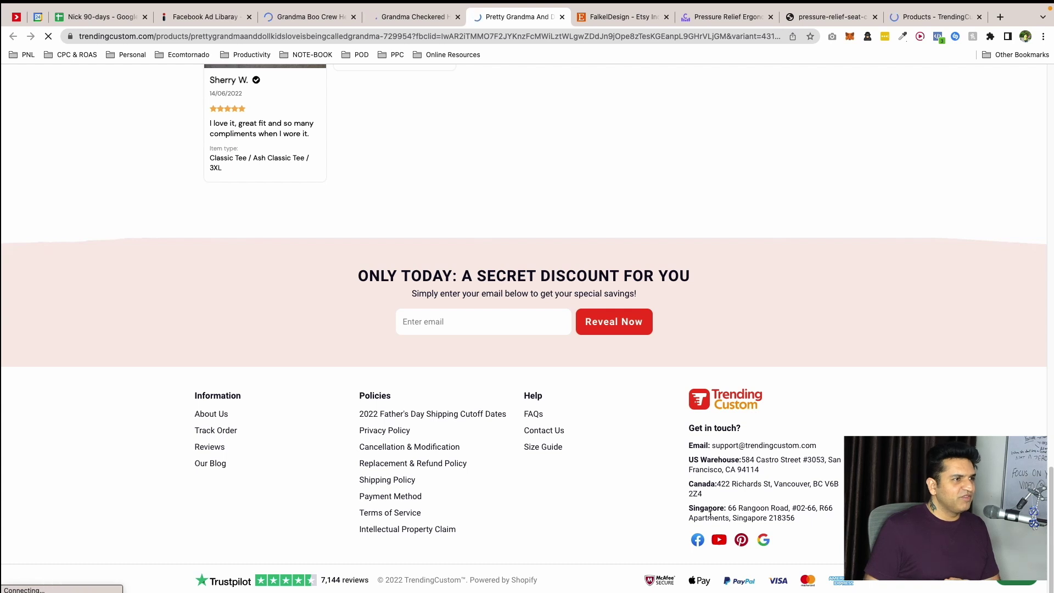
pyautogui.click(698, 540)
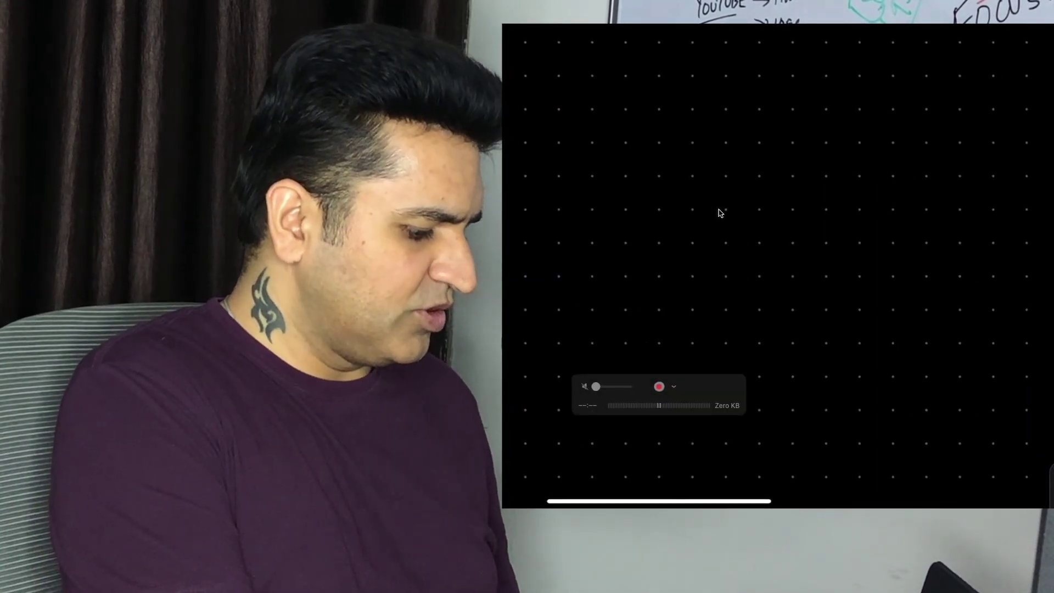
pyautogui.moveTo(625, 177)
pyautogui.mouseDown()
pyautogui.moveTo(635, 225)
pyautogui.moveTo(655, 202)
pyautogui.moveTo(685, 206)
pyautogui.moveTo(698, 177)
pyautogui.moveTo(737, 199)
pyautogui.mouseUp()
pyautogui.moveTo(754, 190); pyautogui.dragTo(760, 201)
pyautogui.moveTo(725, 148)
pyautogui.mouseDown()
pyautogui.moveTo(576, 237)
pyautogui.moveTo(664, 159)
pyautogui.mouseUp()
pyautogui.moveTo(798, 196)
pyautogui.mouseDown()
pyautogui.moveTo(847, 189)
pyautogui.moveTo(895, 160)
pyautogui.mouseUp()
pyautogui.moveTo(885, 164)
pyautogui.mouseDown()
pyautogui.moveTo(895, 191)
pyautogui.moveTo(964, 182)
pyautogui.mouseUp()
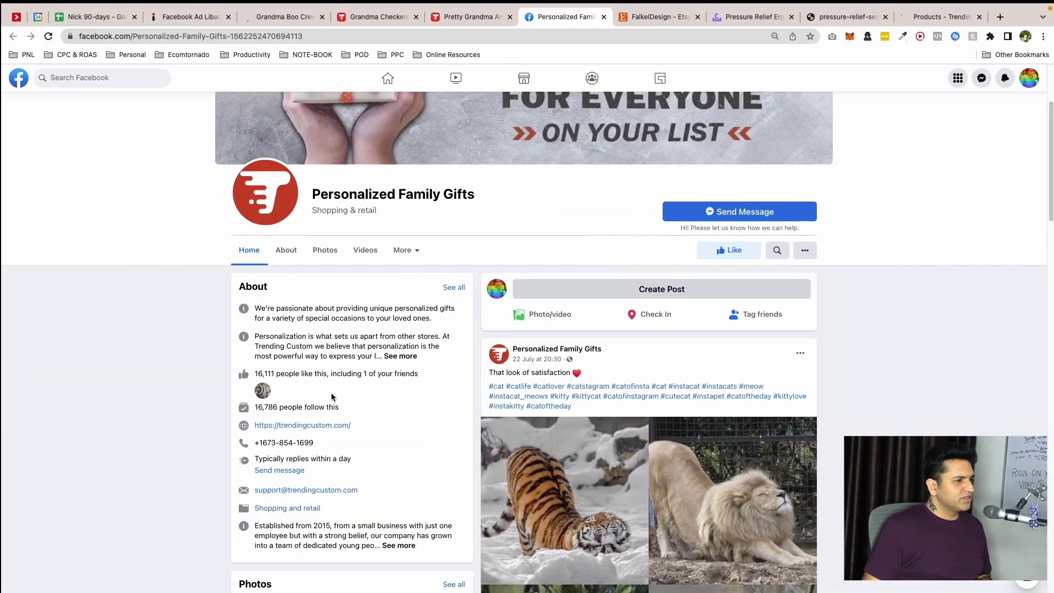
# Review the Personalized Family Gifts page's transparency details, including the full list of manager countries, and close them
pyautogui.scroll(-9, 331, 393)
pyautogui.scroll(-1, 335, 402)
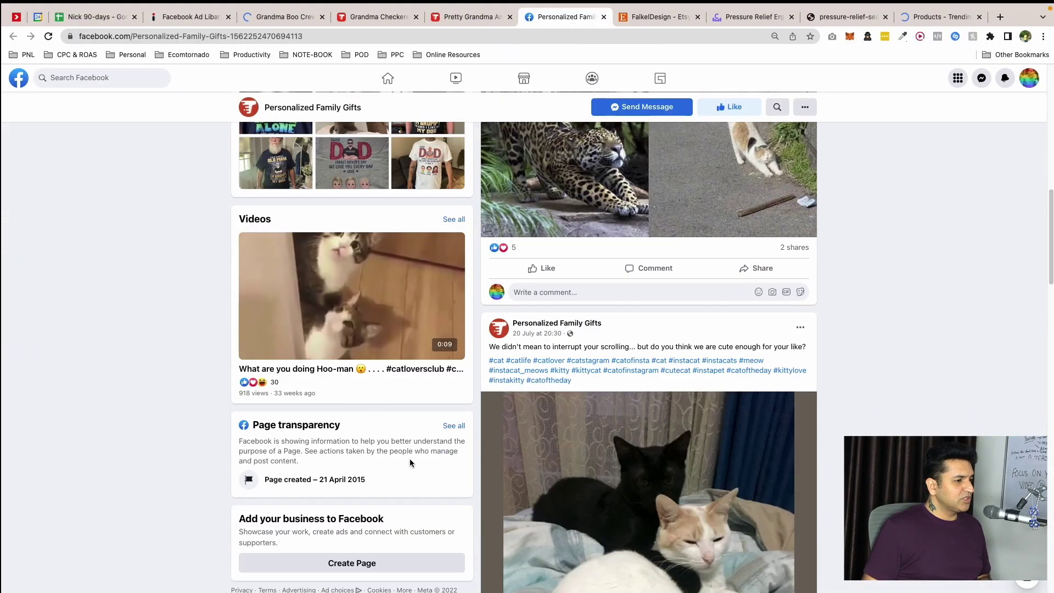
pyautogui.click(445, 427)
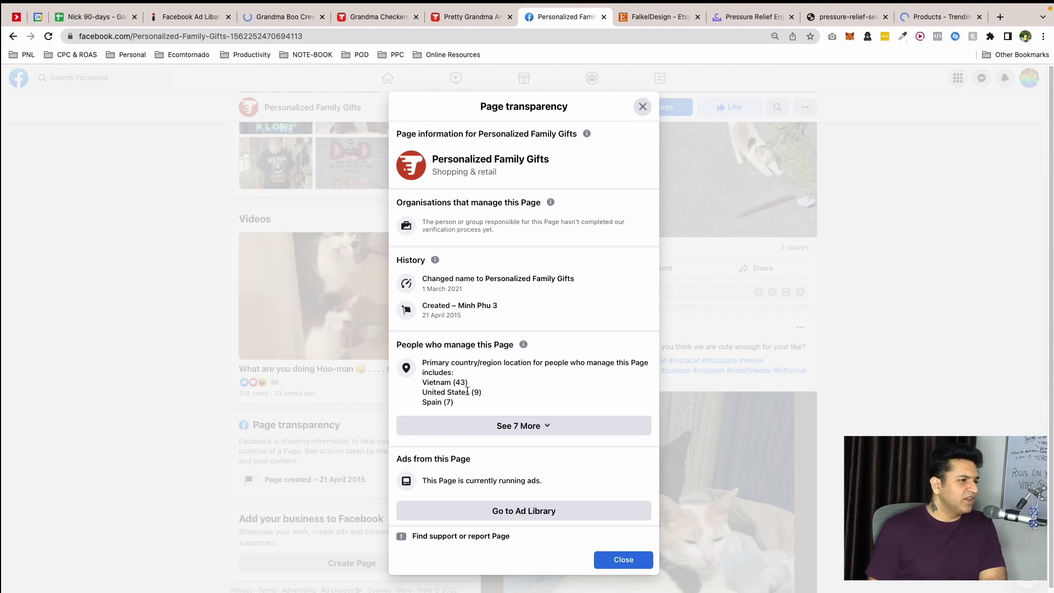
pyautogui.click(520, 426)
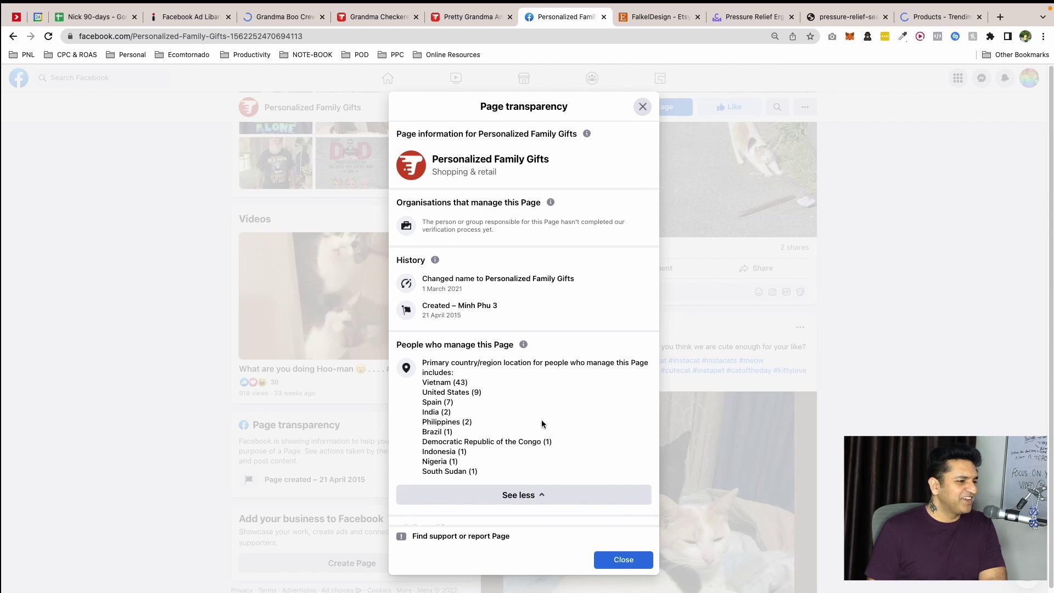
pyautogui.click(643, 106)
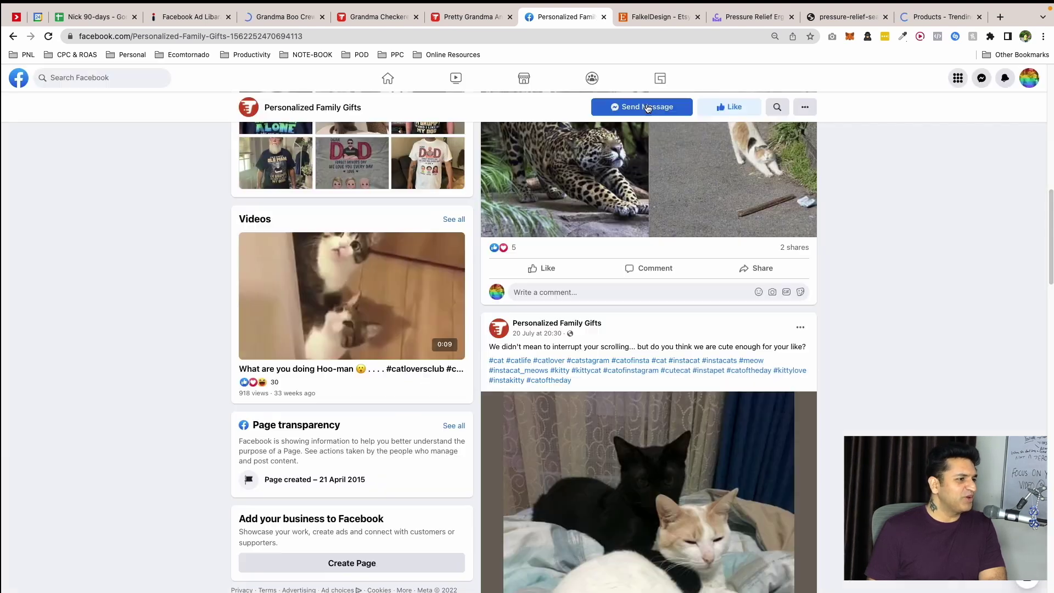
# Open the Personalized Family Gifts page's ads in the Ad Library from its transparency details and look through those launched in July 2022
pyautogui.click(454, 426)
pyautogui.click(525, 514)
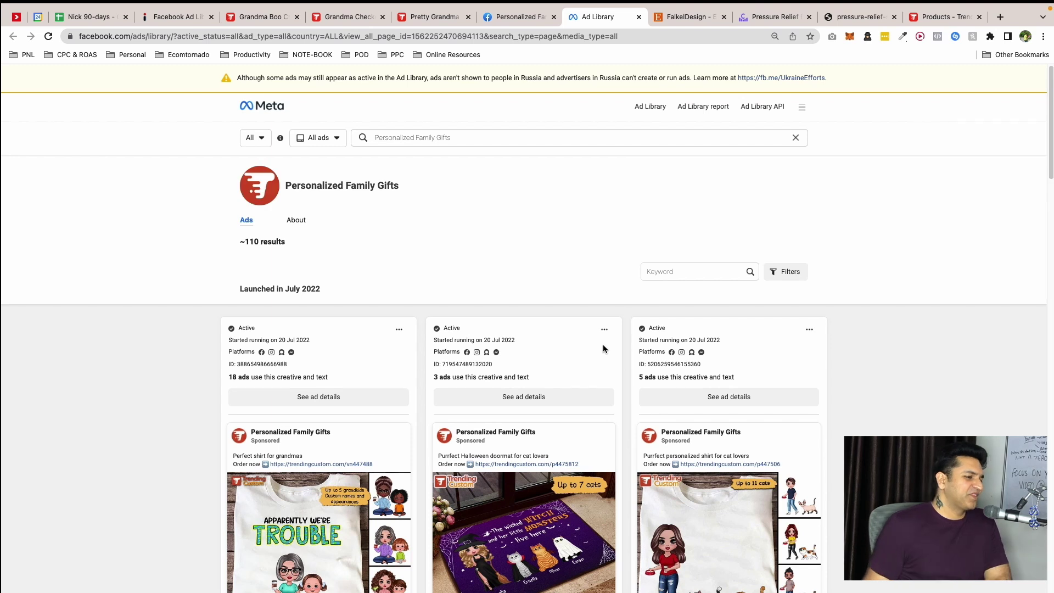
pyautogui.scroll(-3, 603, 346)
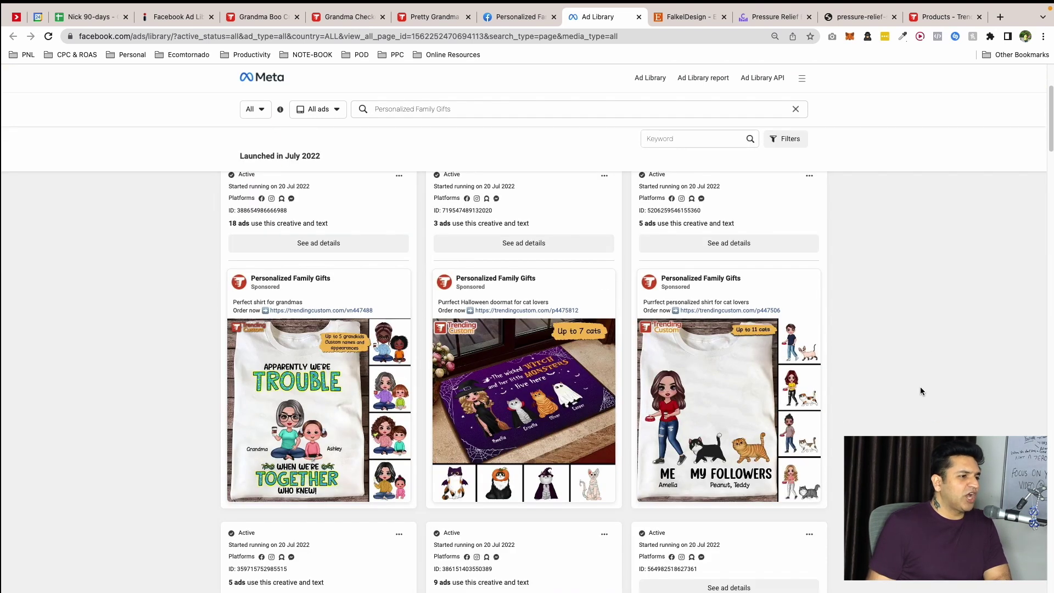
pyautogui.scroll(-2, 915, 359)
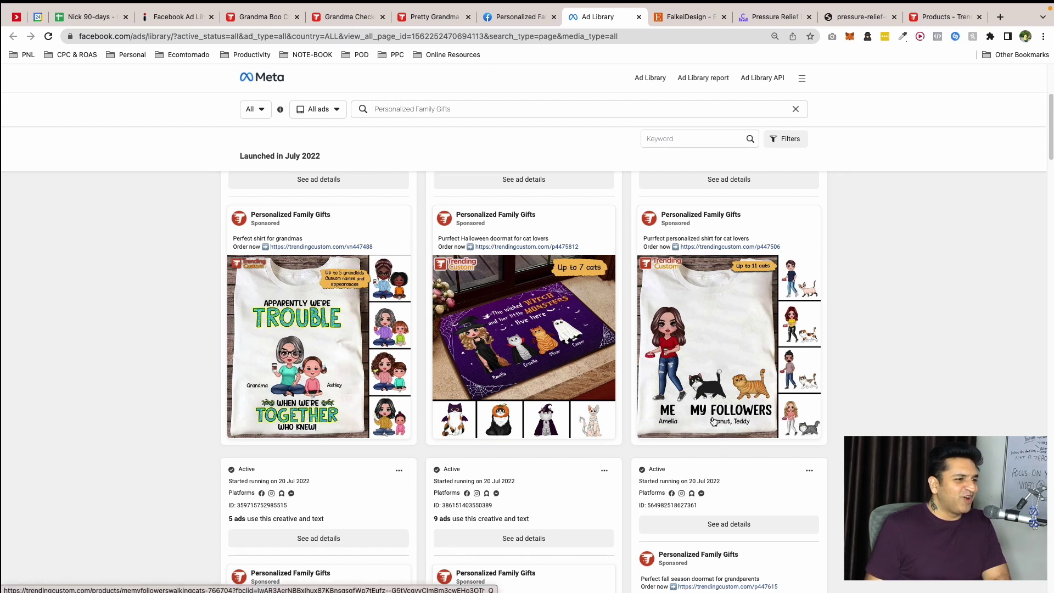
pyautogui.scroll(-5, 747, 418)
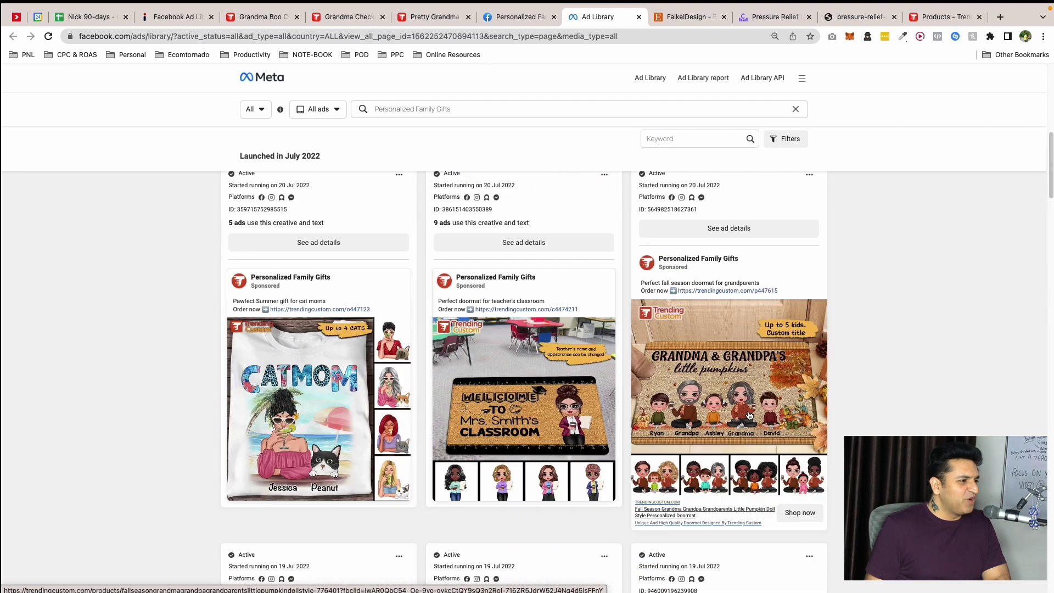
pyautogui.scroll(-1, 749, 416)
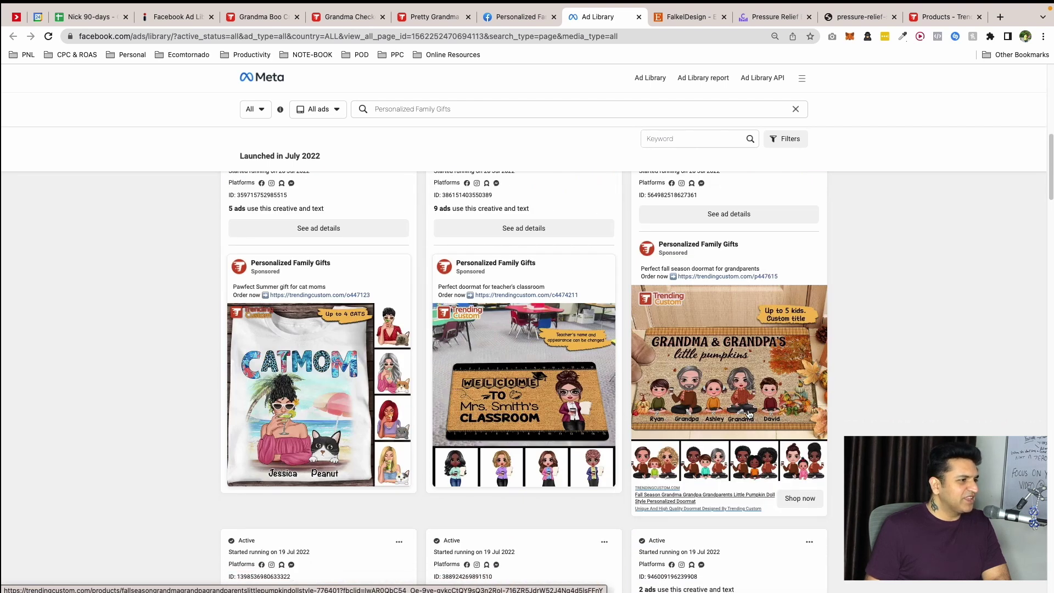
pyautogui.scroll(-2, 749, 414)
pyautogui.scroll(-1, 739, 327)
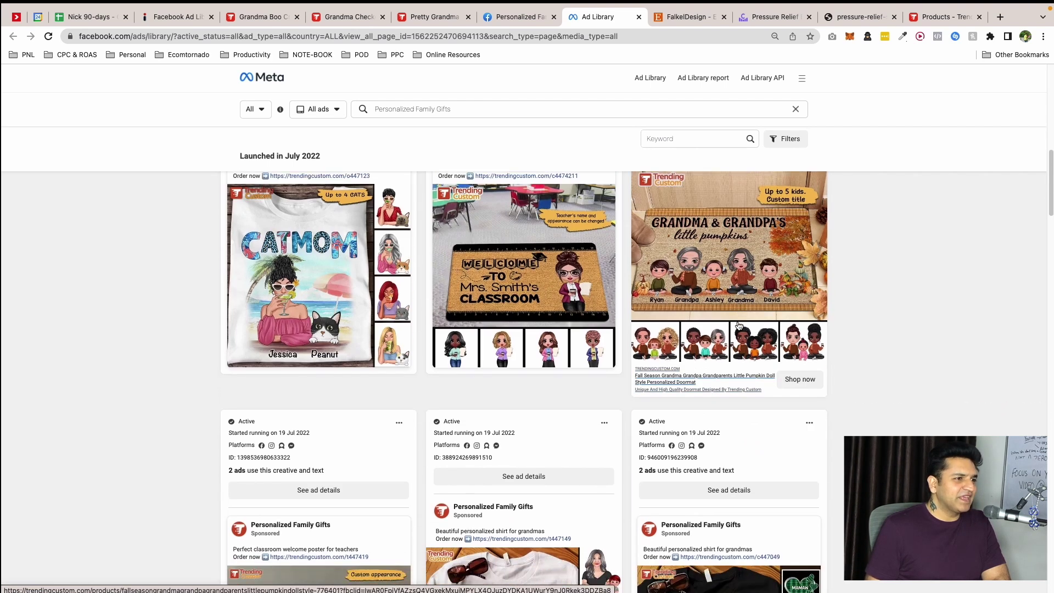
pyautogui.scroll(1, 739, 326)
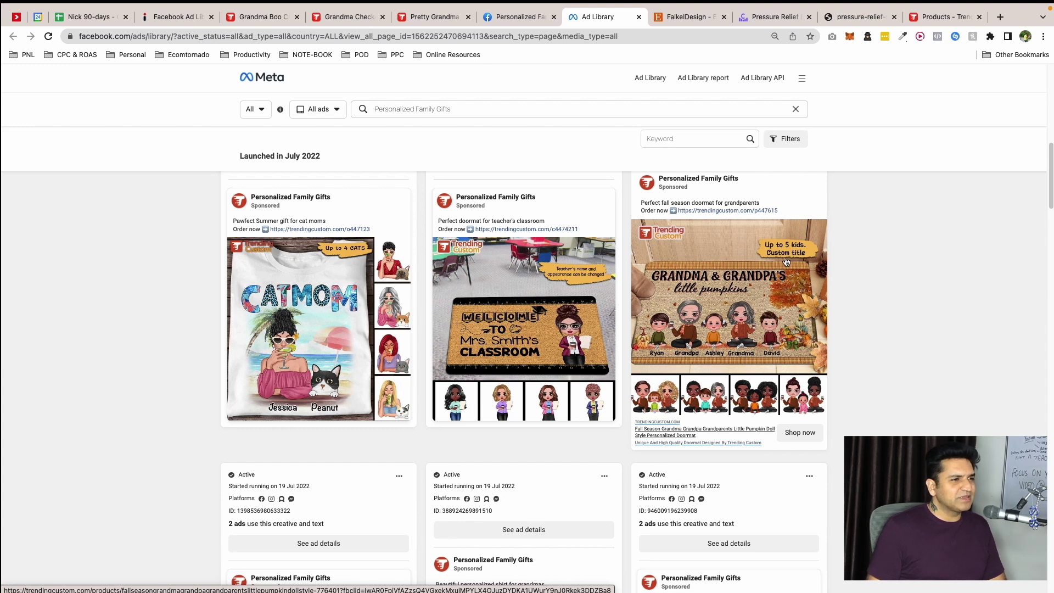
# Open the store page of the Grandma & Grandpa's little pumpkins doormat from its ad and enter the title Grandma
pyautogui.click(818, 431)
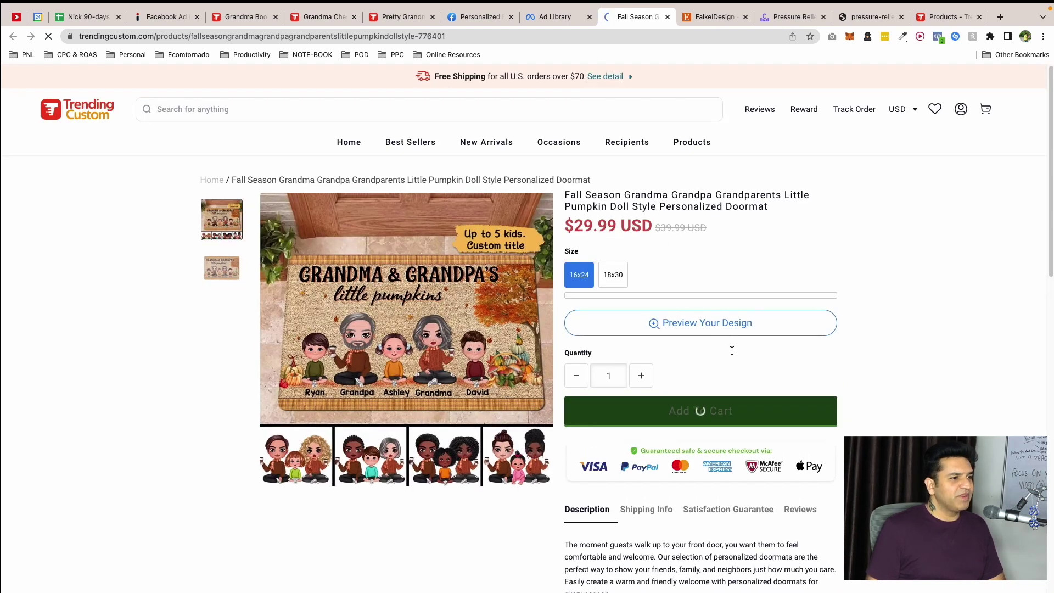
pyautogui.scroll(-1, 892, 314)
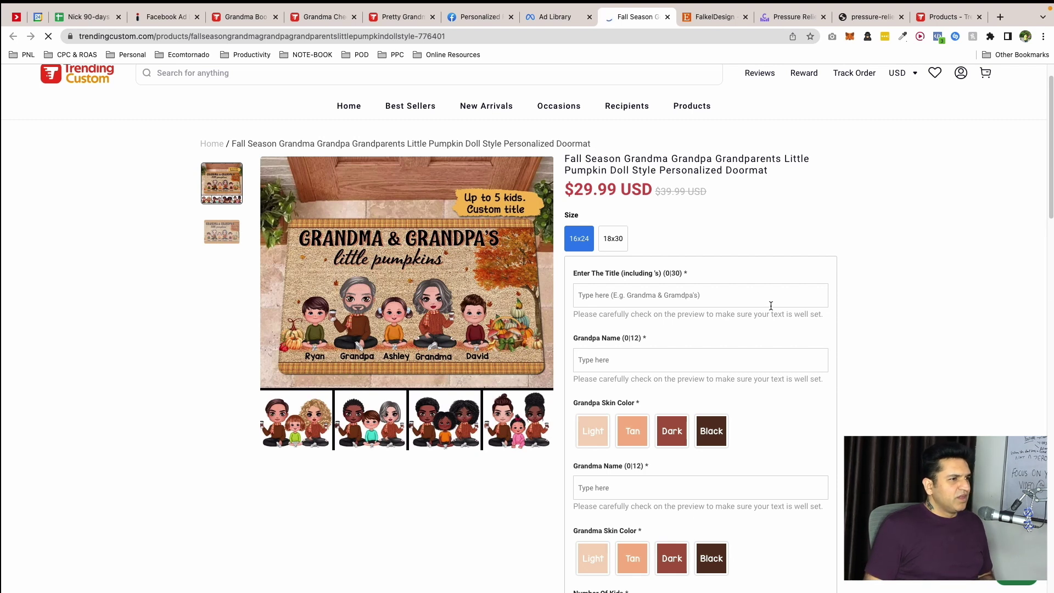
pyautogui.click(643, 302)
pyautogui.write('Grandma')
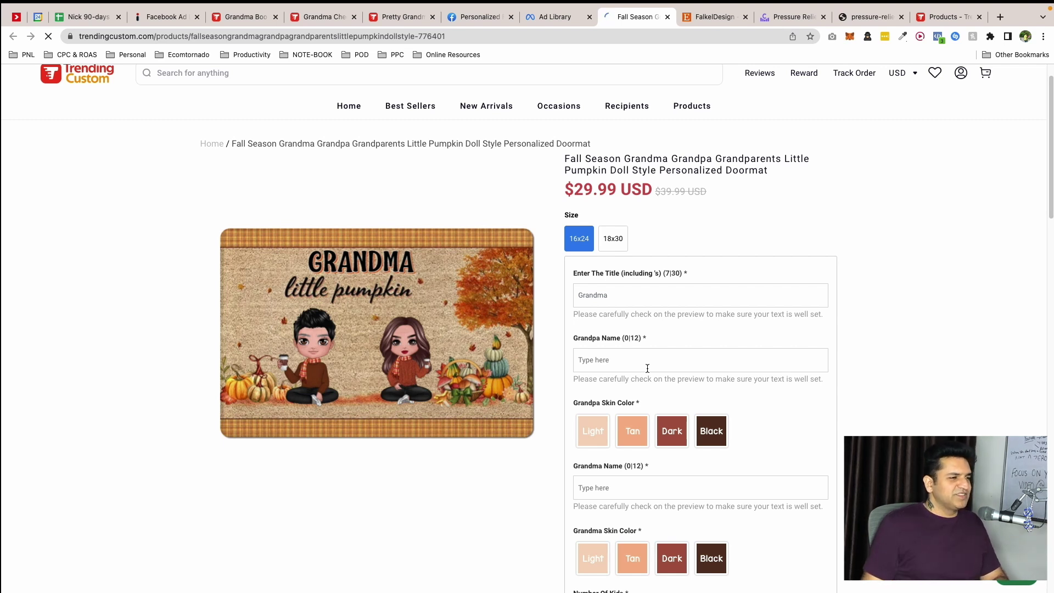
pyautogui.doubleClick(638, 300)
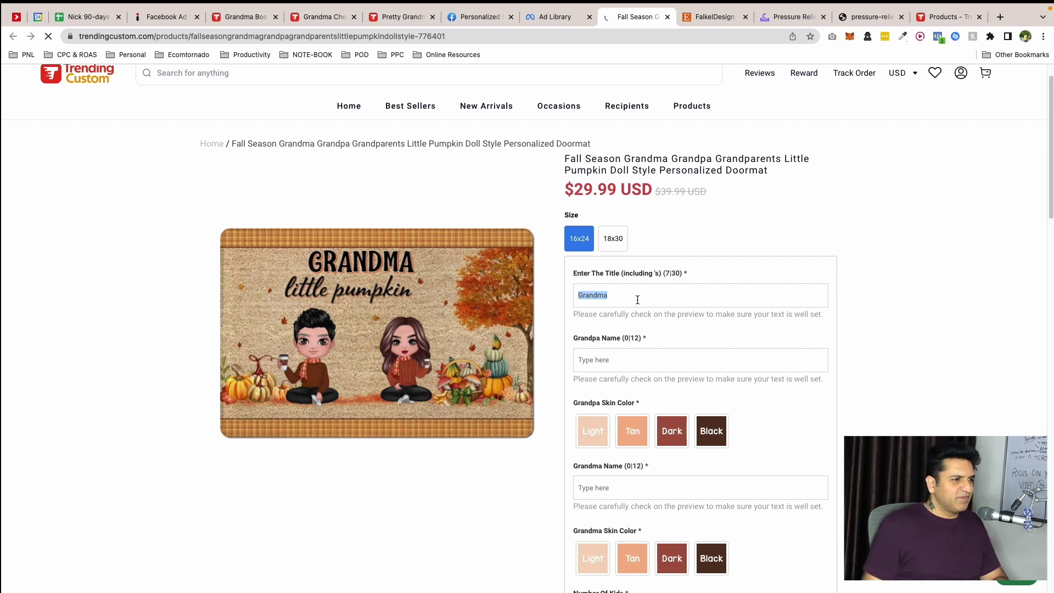
# Personalize the doormat by entering a grandpa name and a grandma name
pyautogui.click(623, 365)
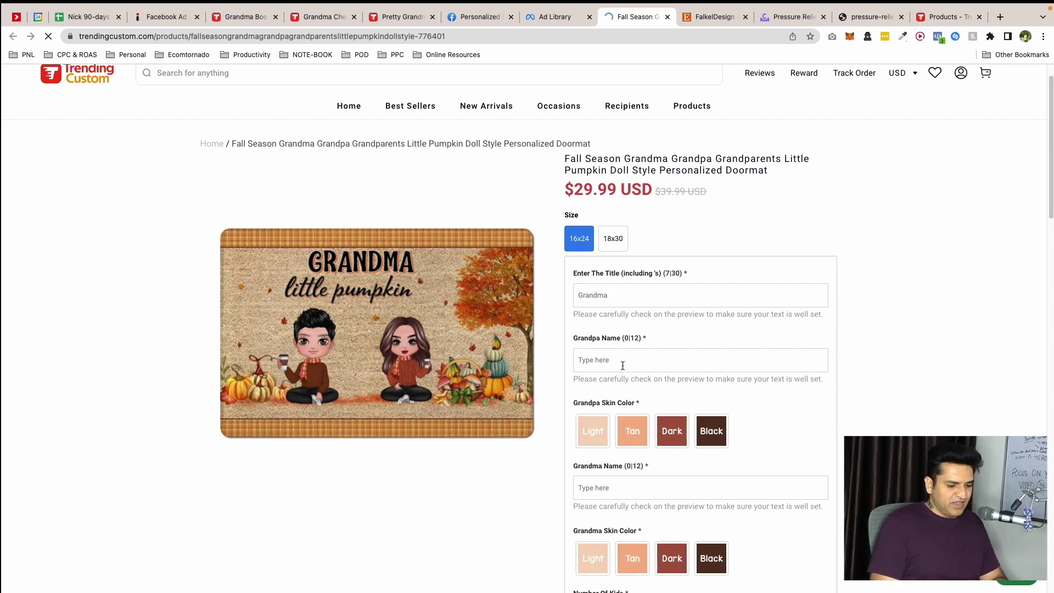
pyautogui.write('Nick')
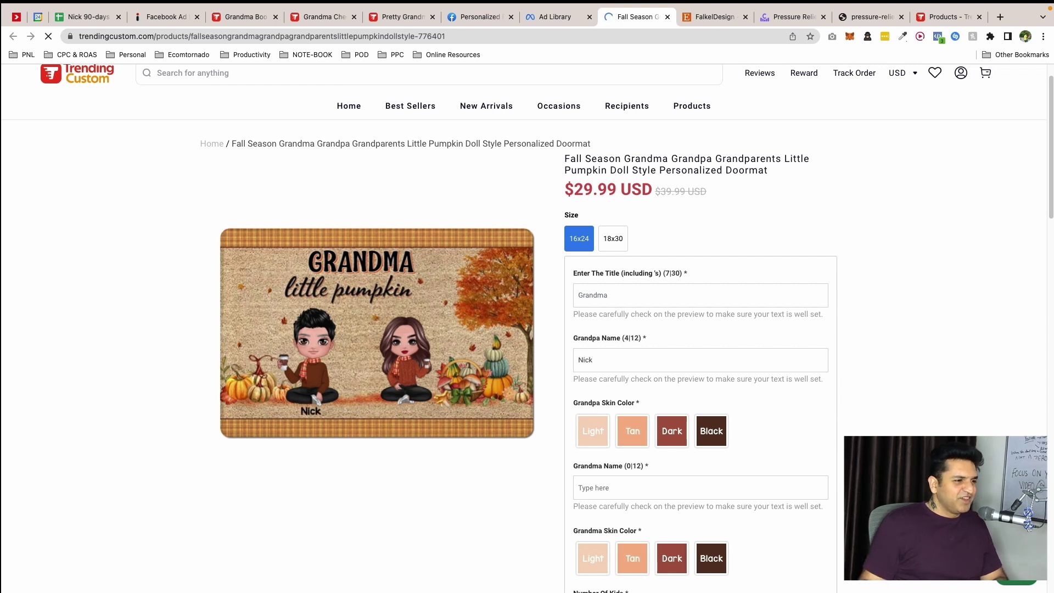
pyautogui.click(615, 491)
pyautogui.write('Neha')
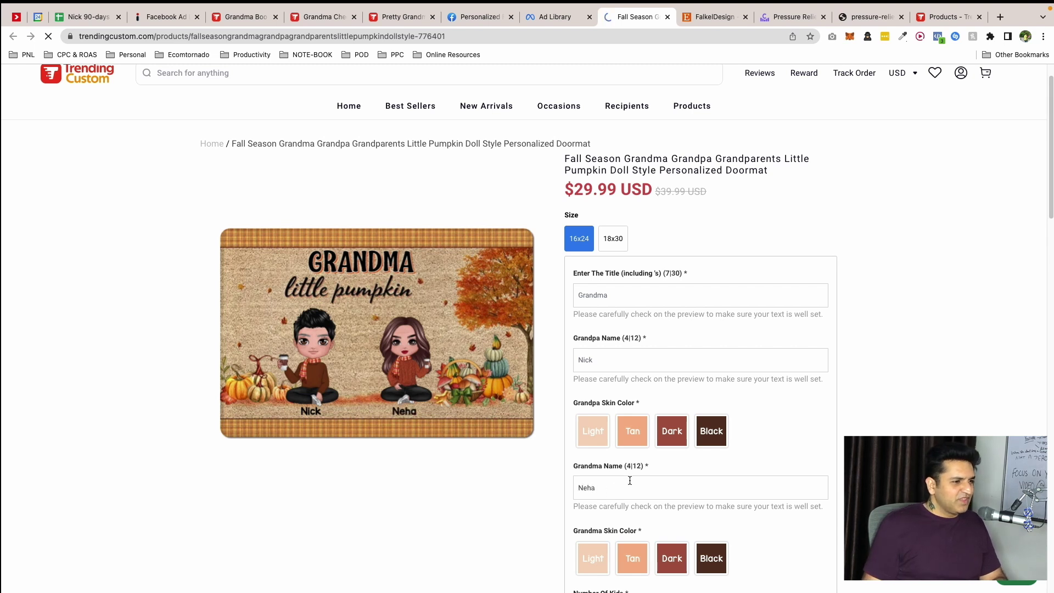
# Choose the Tan grandma skin color and look through the remaining personalization options and the doormat's product description
pyautogui.scroll(-3, 631, 484)
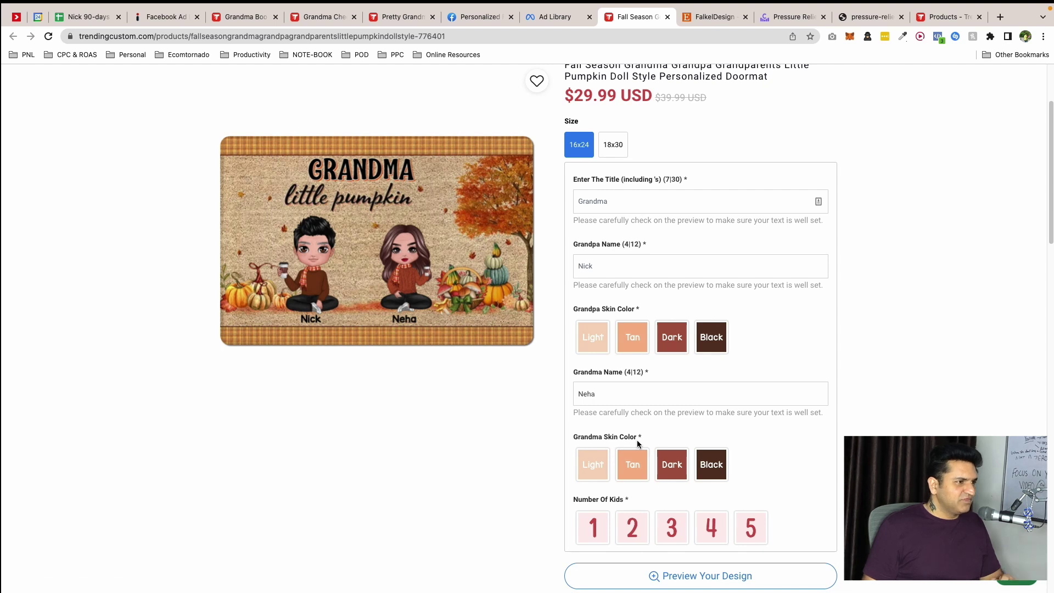
pyautogui.click(633, 469)
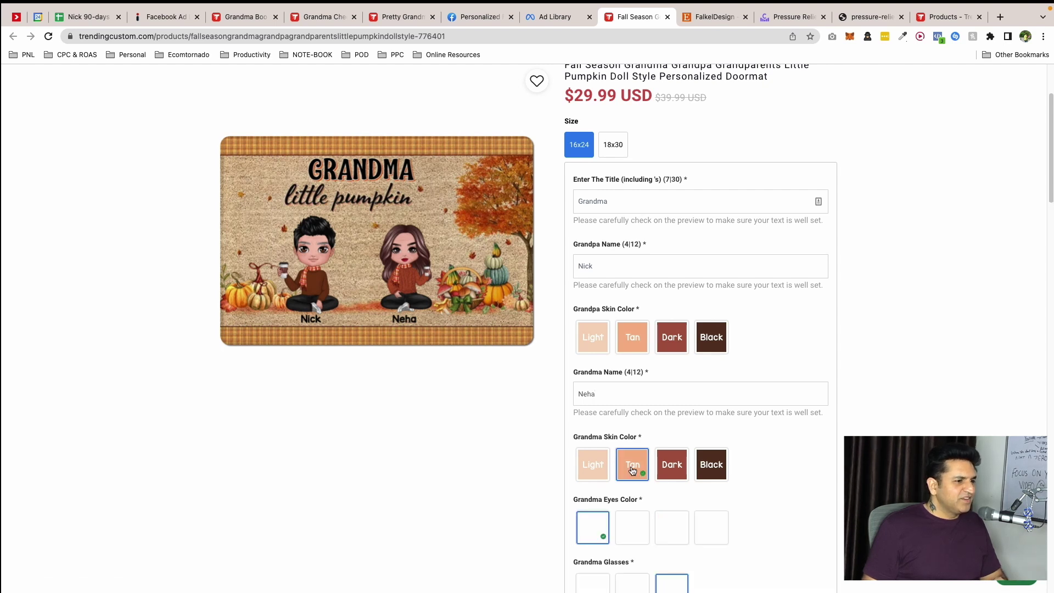
pyautogui.scroll(-8, 765, 502)
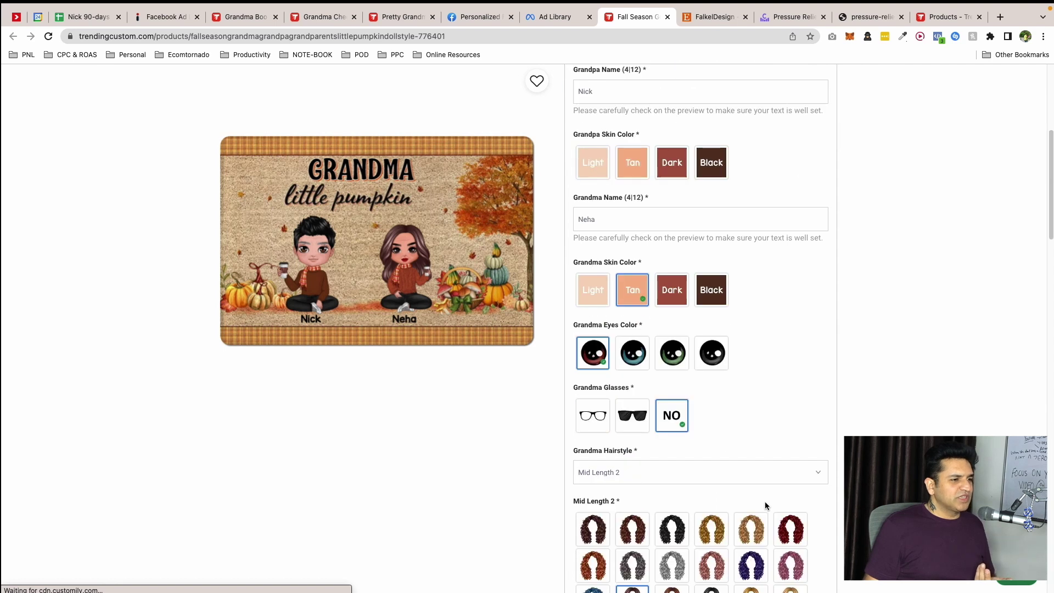
pyautogui.scroll(-10, 766, 506)
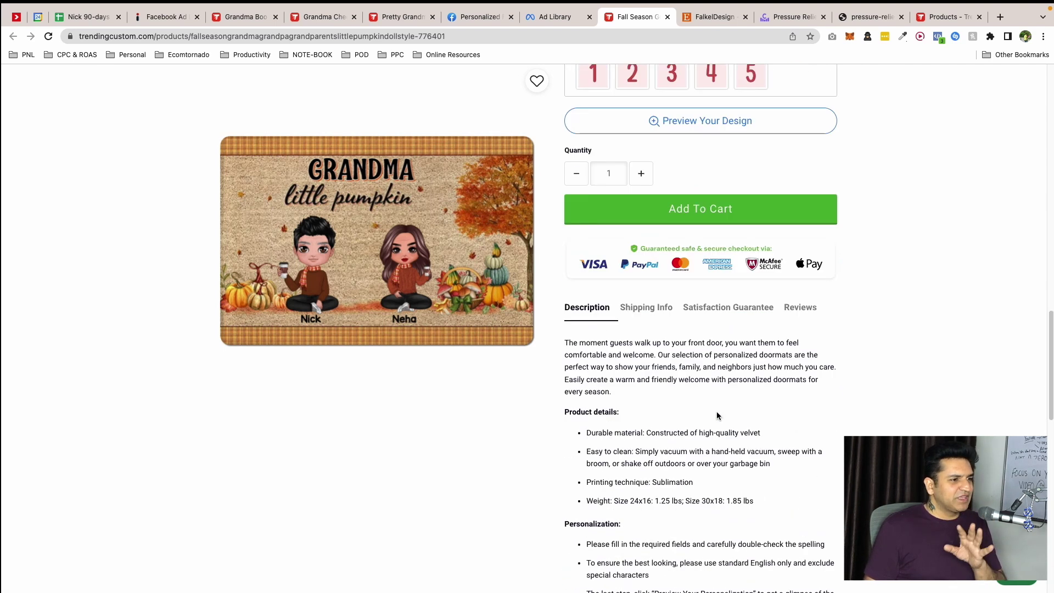
pyautogui.scroll(-5, 717, 414)
pyautogui.scroll(20, 717, 412)
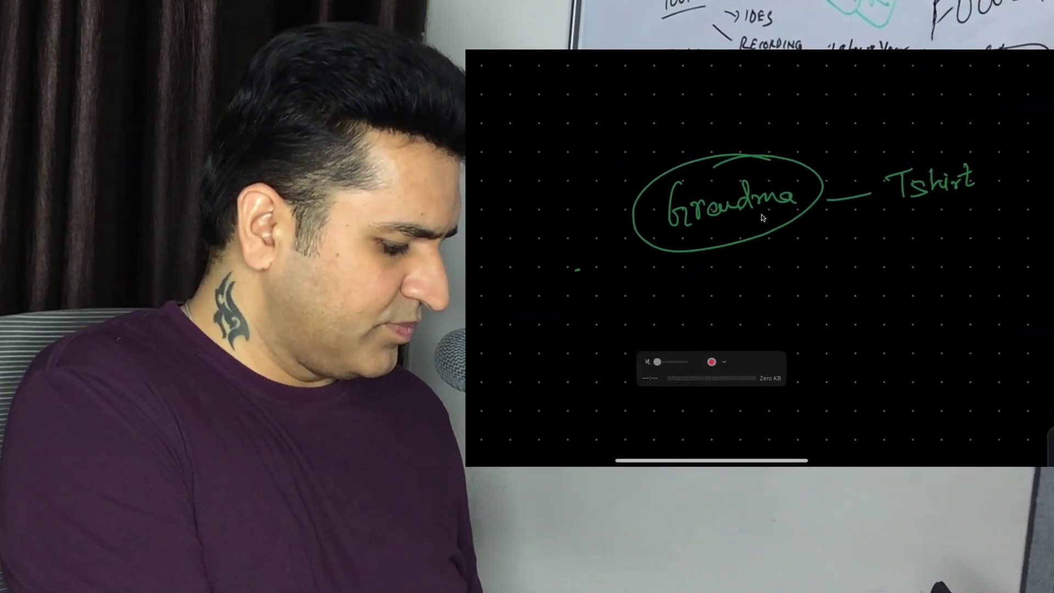
# Switch to the handwritten mind map and add a Floor mats branch to the circled Grandma niche
pyautogui.moveTo(500, 306); pyautogui.dragTo(515, 334)
pyautogui.moveTo(497, 309); pyautogui.dragTo(509, 298)
pyautogui.moveTo(506, 325); pyautogui.dragTo(515, 313)
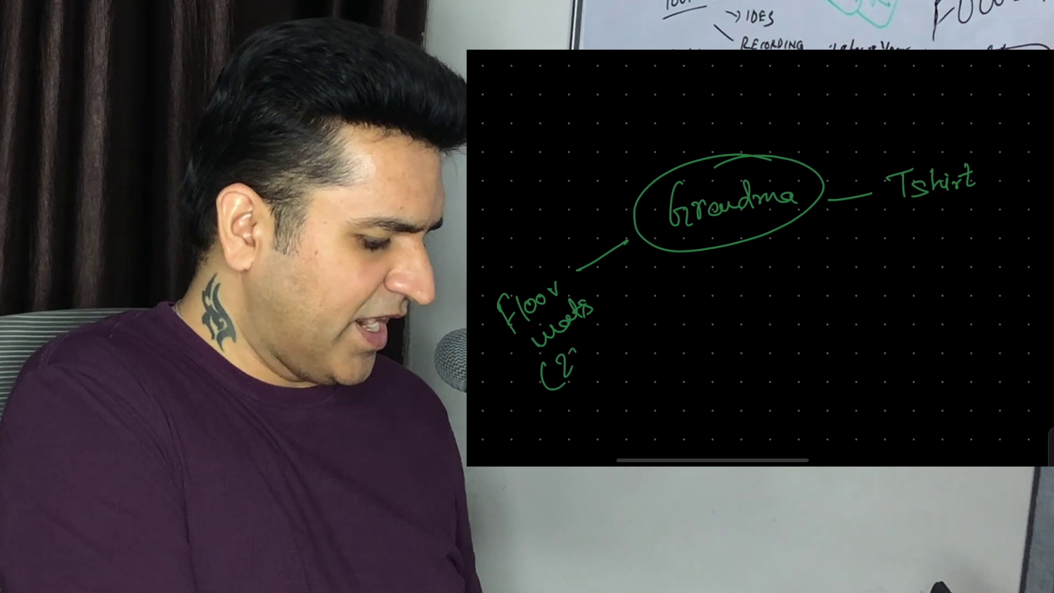
pyautogui.moveTo(614, 328); pyautogui.dragTo(619, 349)
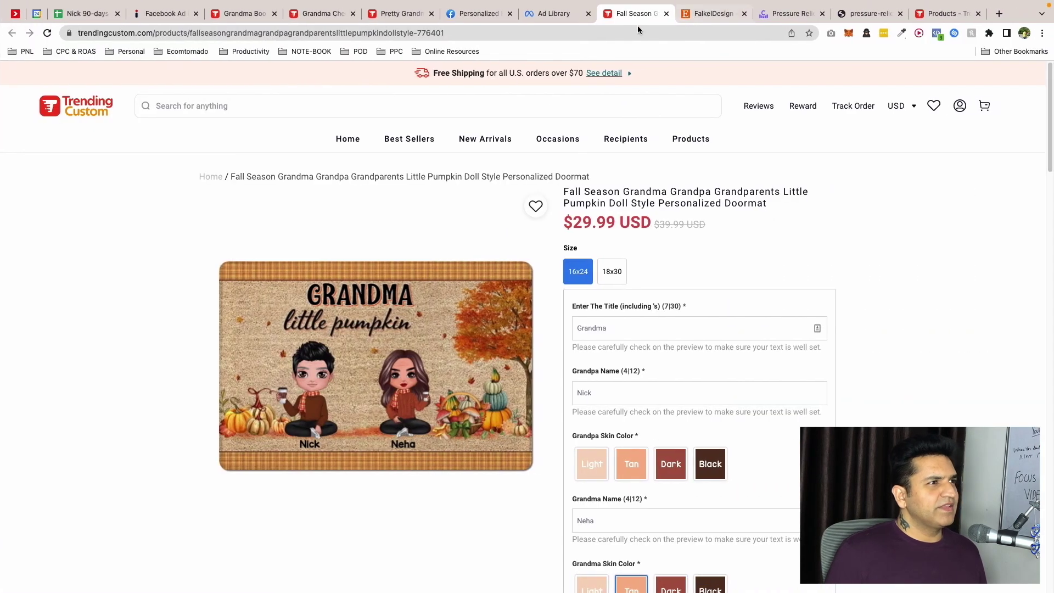
# Return to the Personalized Family Gifts ads in the Ad Library and open the product page of the Love is being called Grandma shirt
pyautogui.click(552, 13)
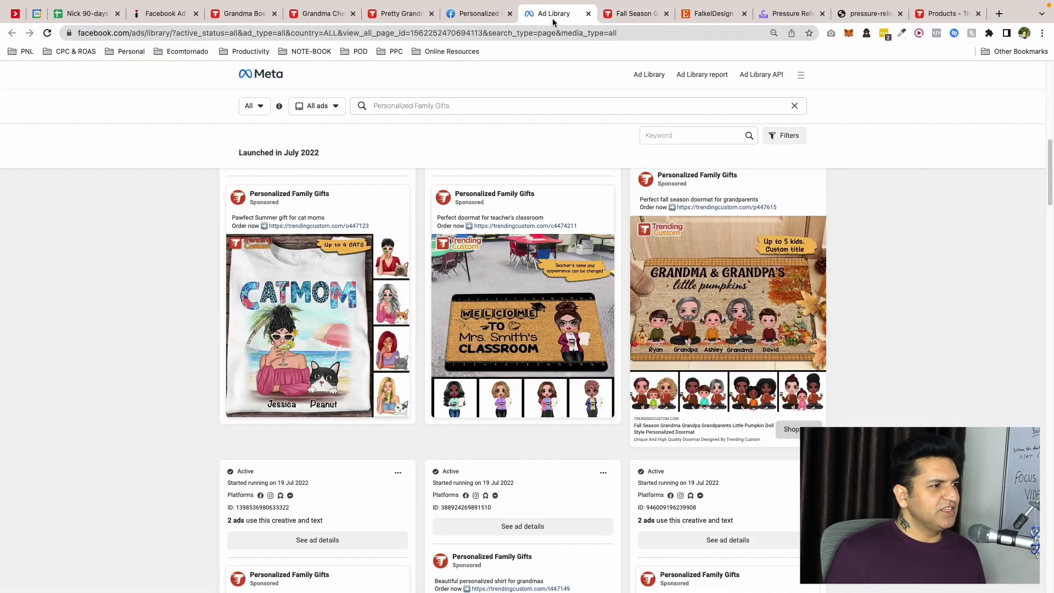
pyautogui.scroll(-3, 618, 346)
pyautogui.scroll(-3, 619, 346)
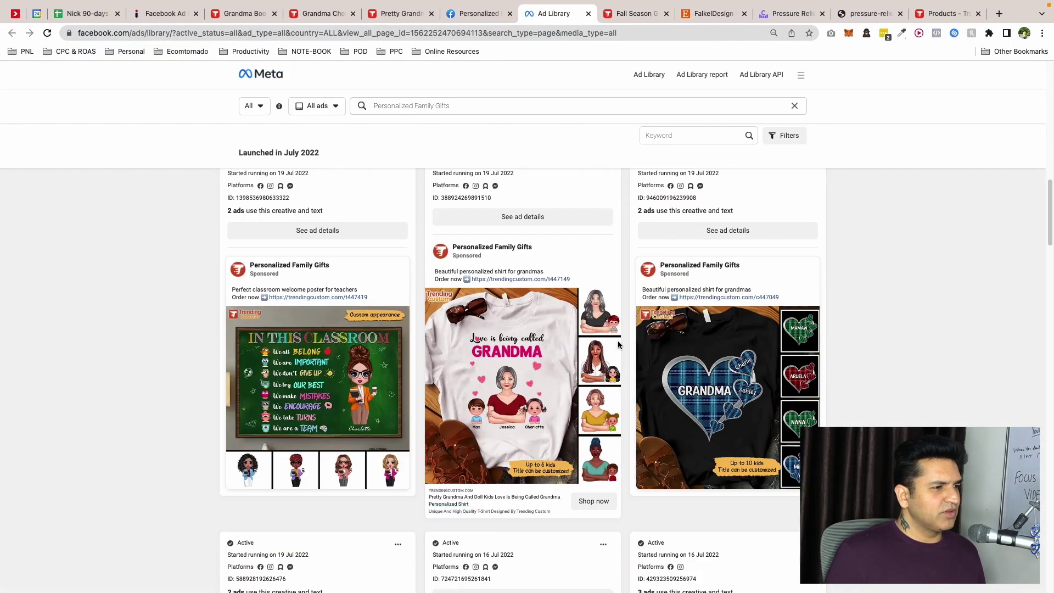
pyautogui.click(594, 501)
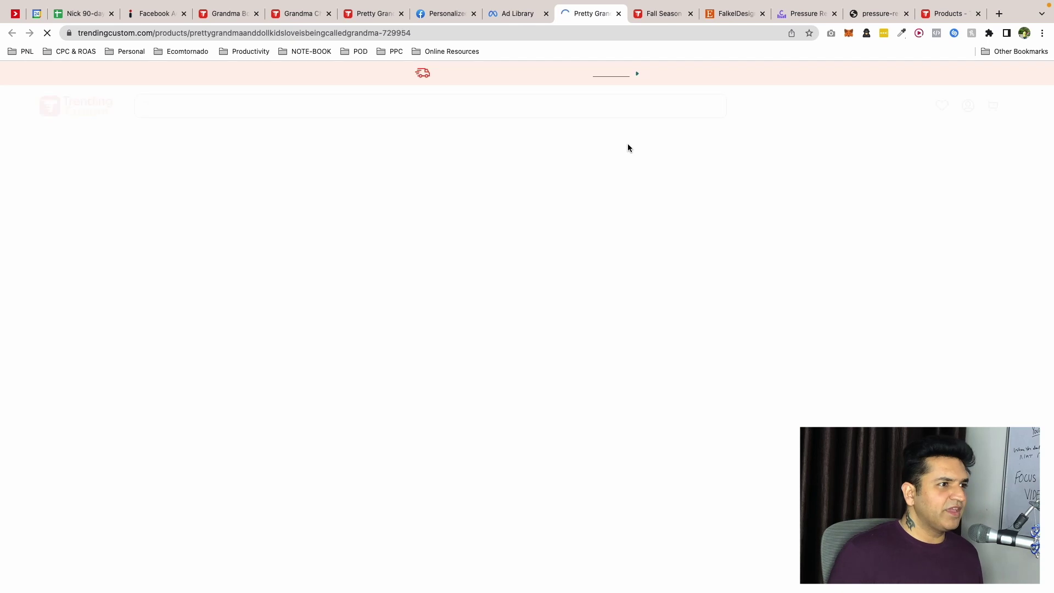